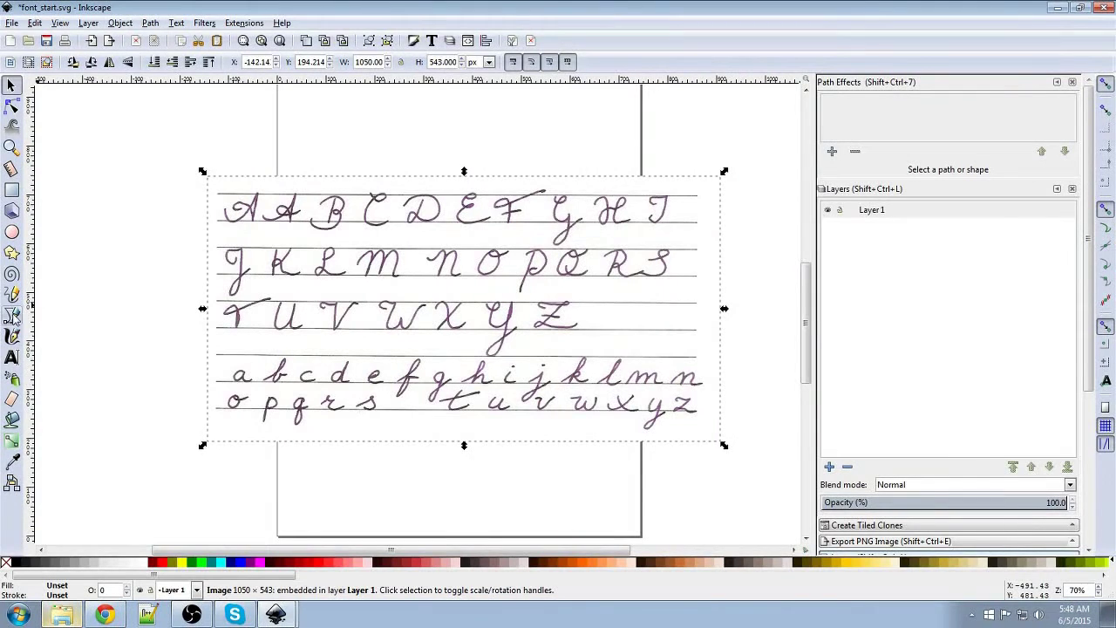
Trace the first handwritten capital A in the top row as one continuous open Bezier path.
{"action": "left_click", "coordinate": [12, 315]}
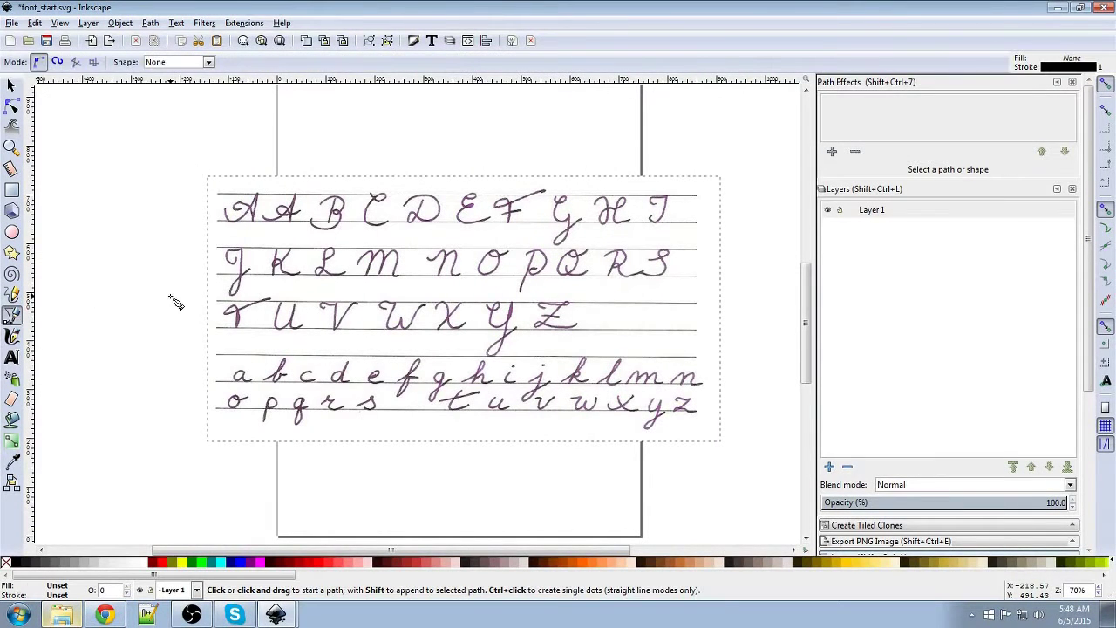
{"action": "key", "text": "plus"}
{"action": "key", "text": "plus"}
{"action": "key", "text": "plus"}
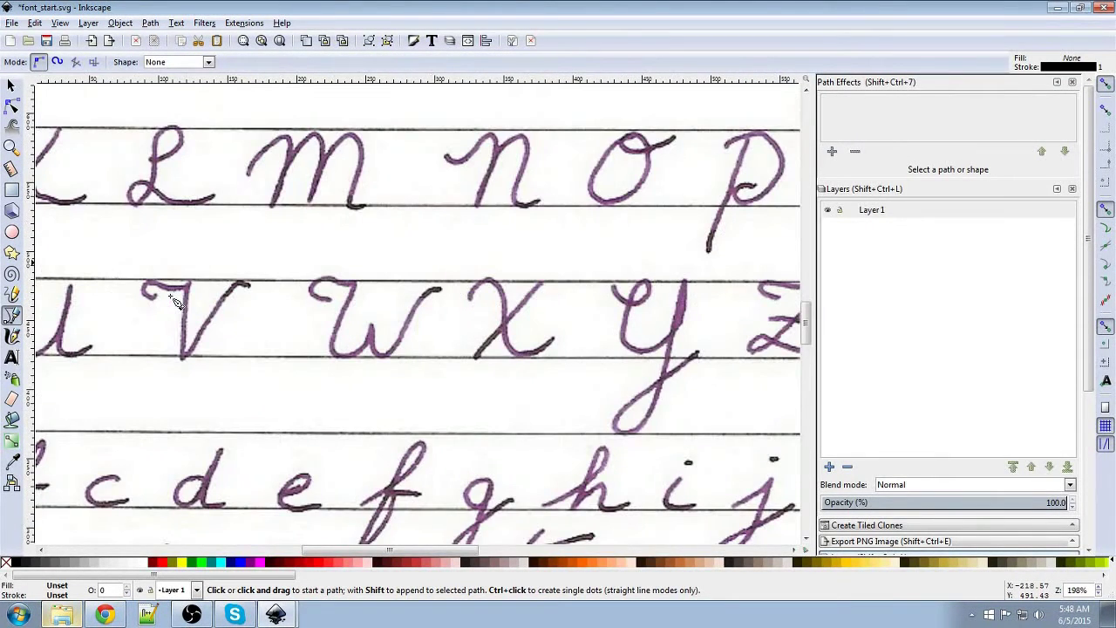
{"action": "left_click_drag", "start_coordinate": [185, 245], "coordinate": [610, 432]}
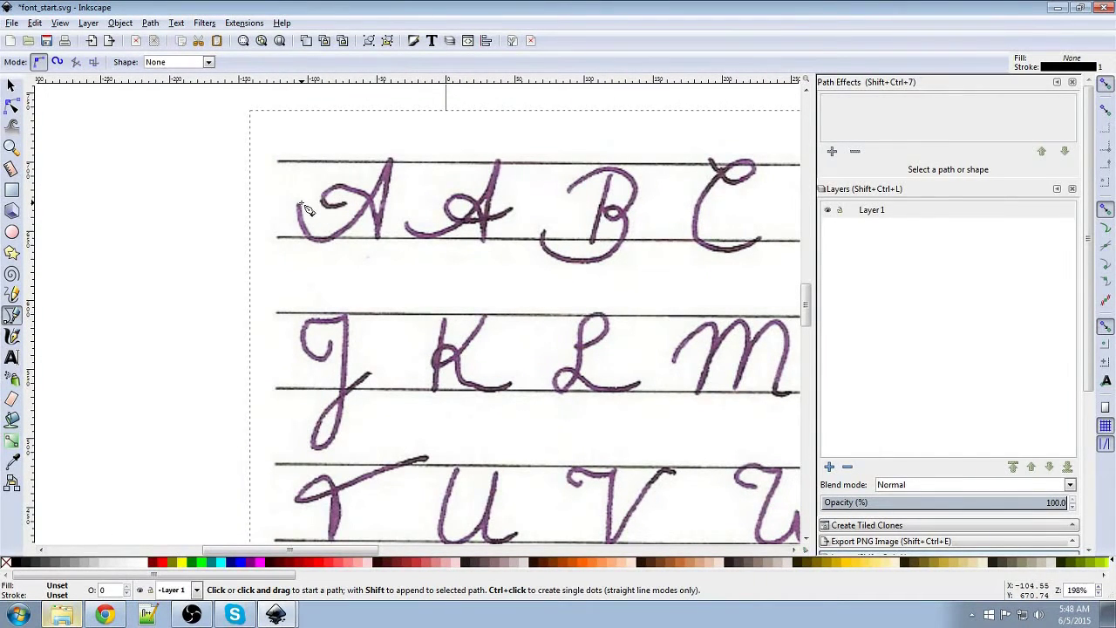
{"action": "left_click_drag", "start_coordinate": [298, 207], "coordinate": [309, 235]}
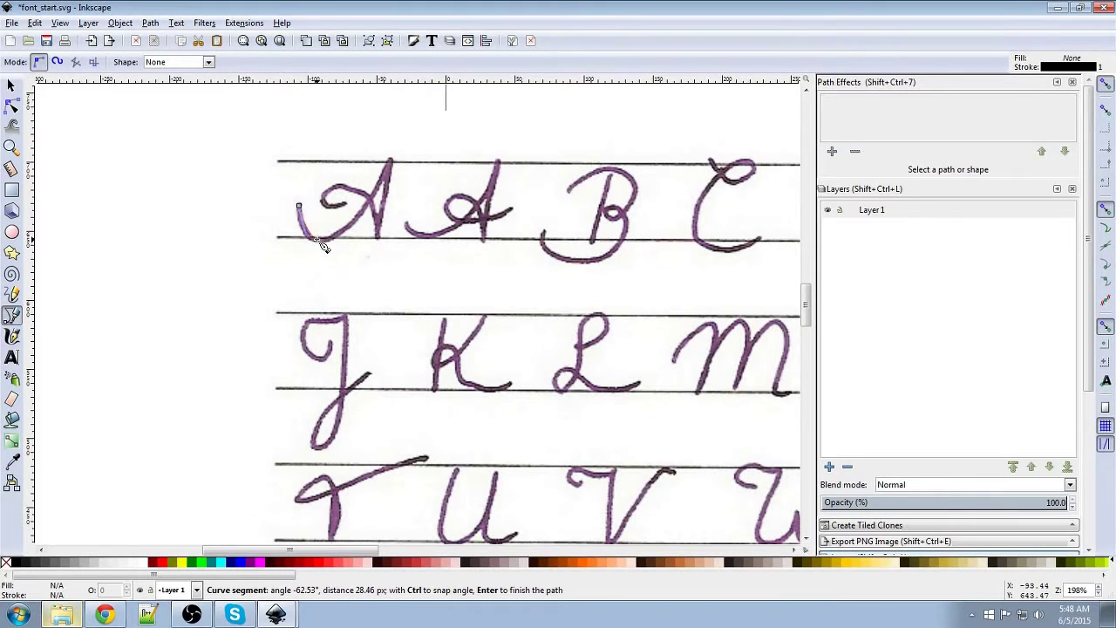
{"action": "left_click_drag", "start_coordinate": [320, 245], "coordinate": [340, 249]}
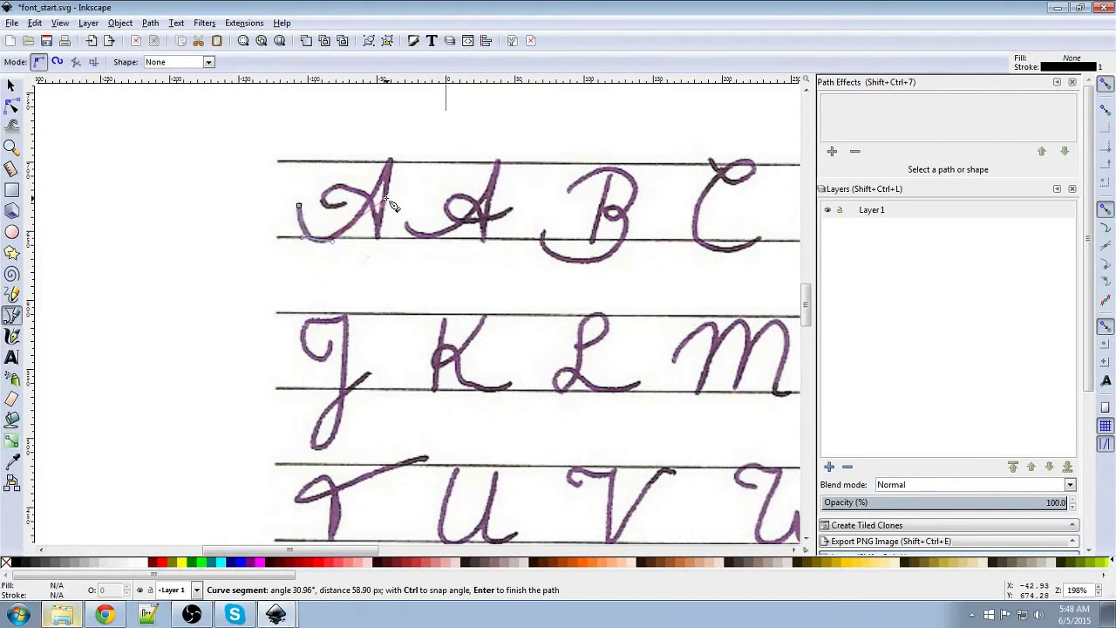
{"action": "left_click_drag", "start_coordinate": [365, 225], "coordinate": [377, 208]}
{"action": "left_click", "coordinate": [391, 163]}
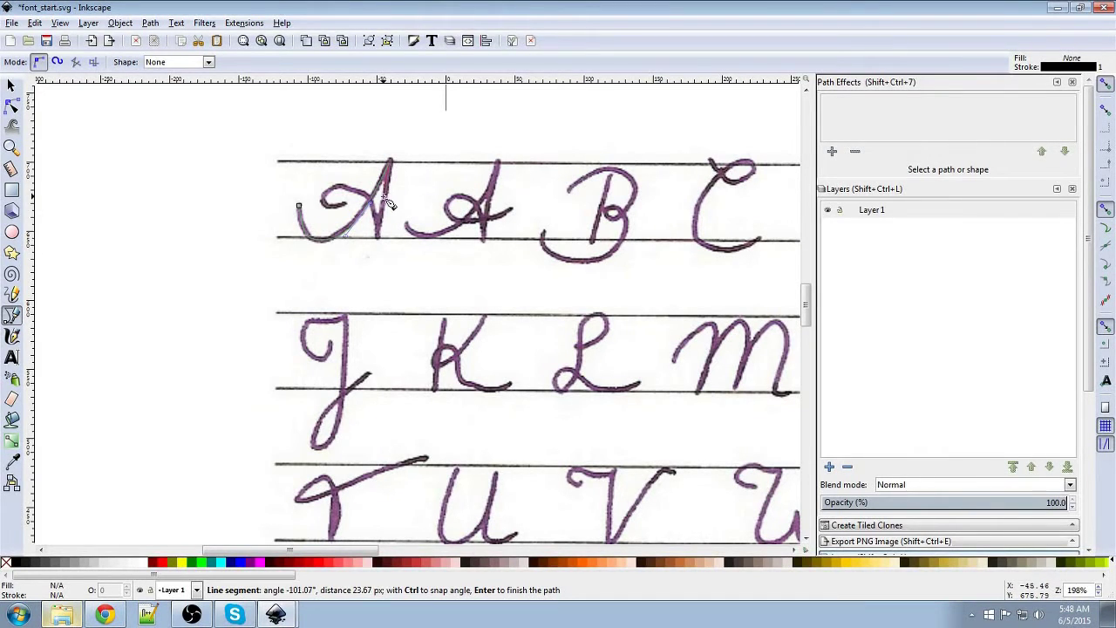
{"action": "left_click", "coordinate": [381, 242]}
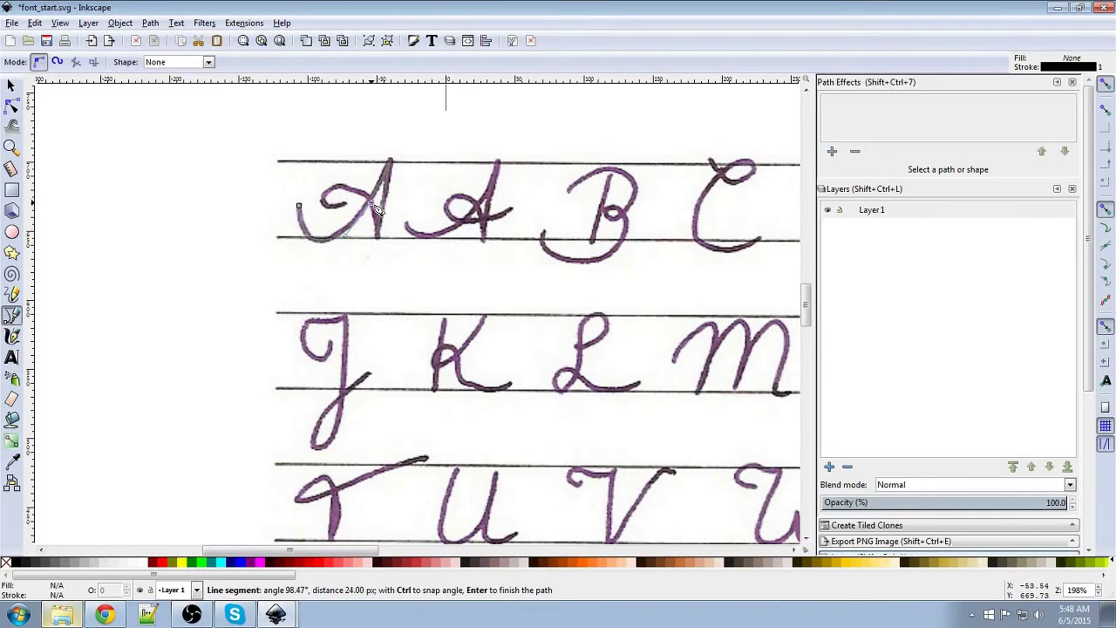
{"action": "left_click_drag", "start_coordinate": [373, 202], "coordinate": [329, 214]}
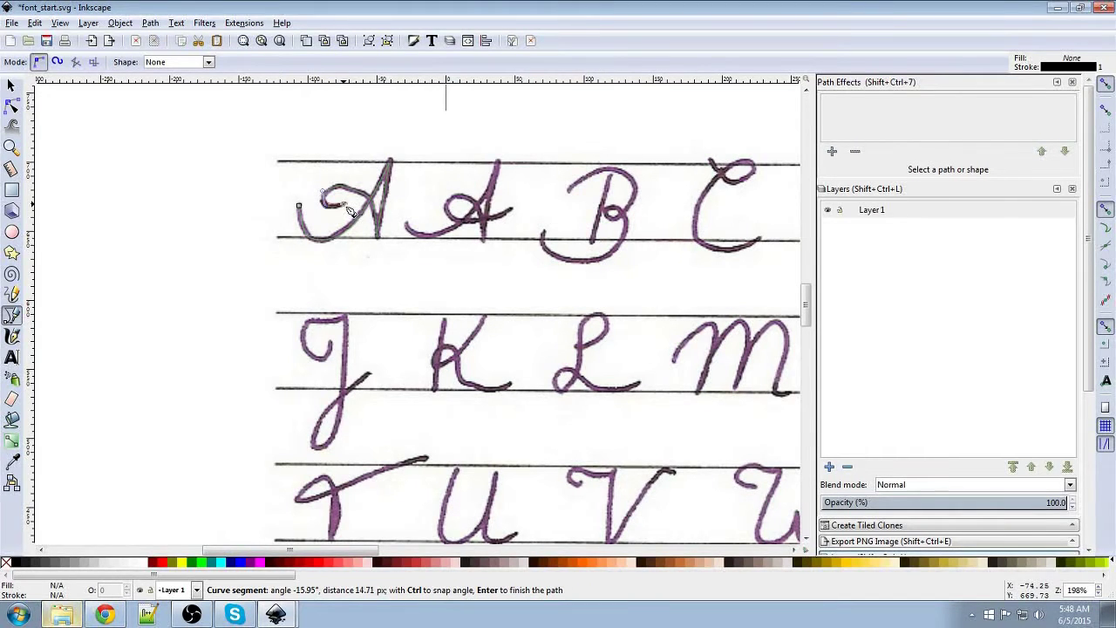
{"action": "left_click_drag", "start_coordinate": [344, 211], "coordinate": [352, 209]}
{"action": "key", "text": "Return"}
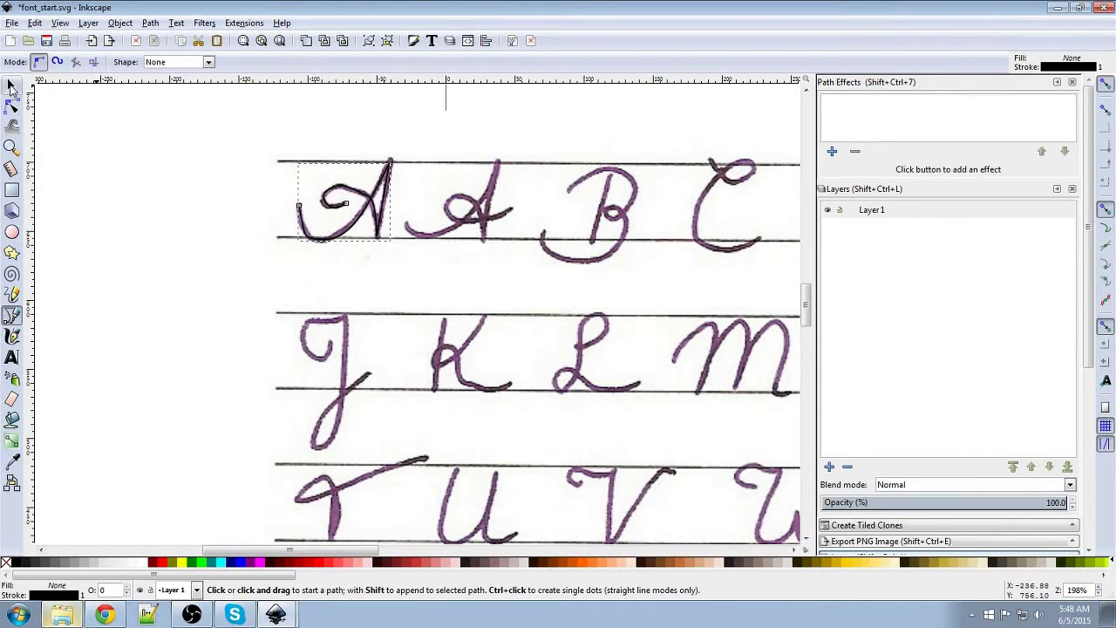
Adjust the path nodes of the traced capitals A and H to follow the handwritten strokes.
{"action": "left_click", "coordinate": [12, 104]}
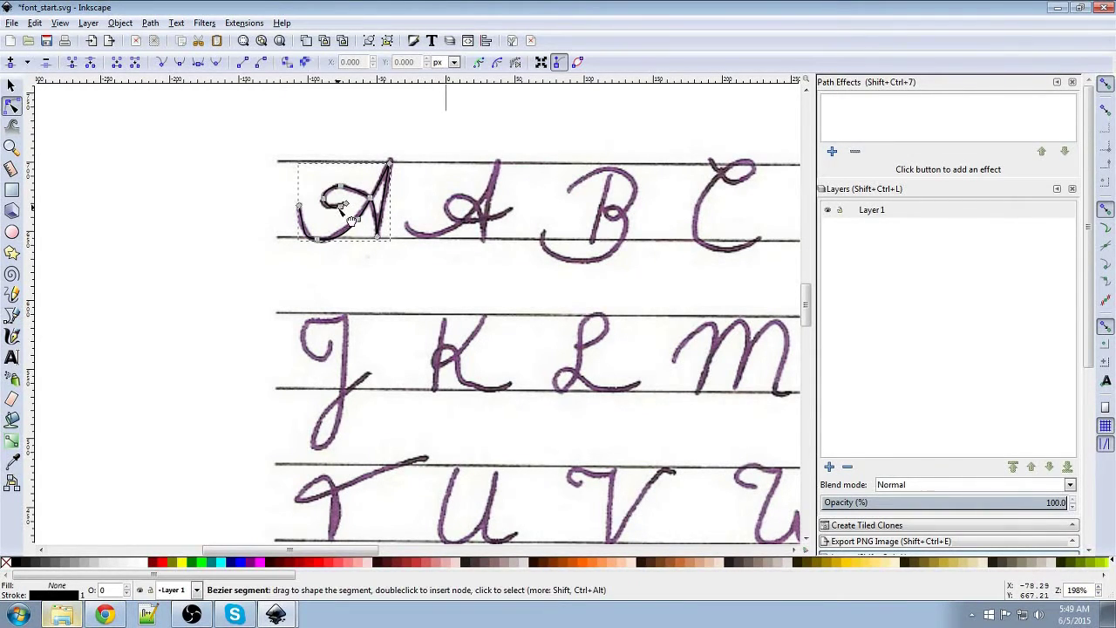
{"action": "left_click_drag", "start_coordinate": [339, 203], "coordinate": [334, 206]}
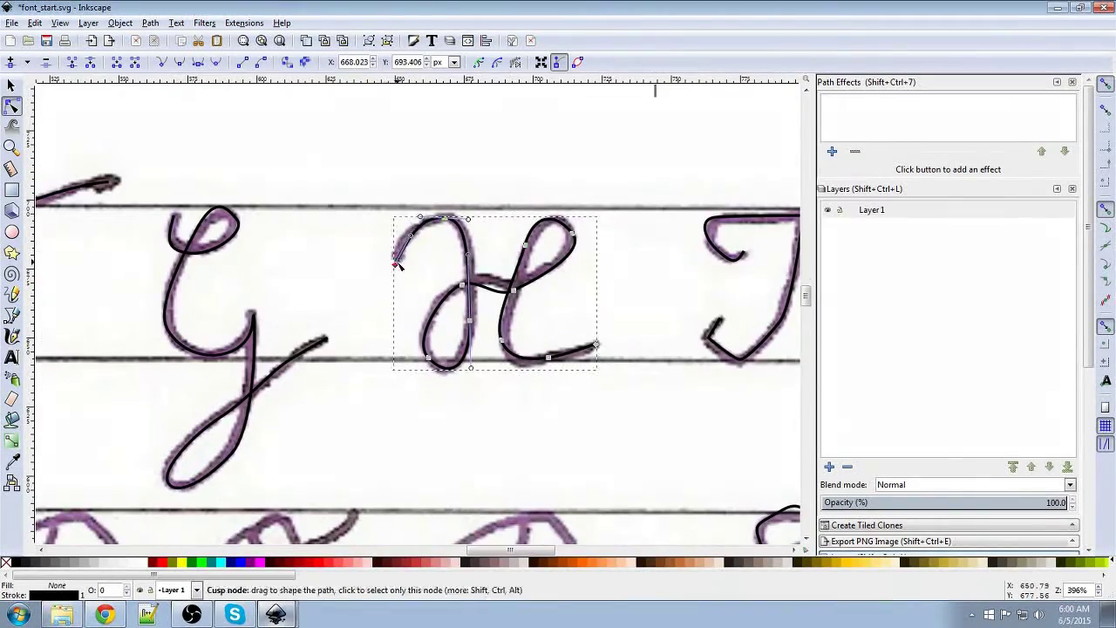
{"action": "left_click_drag", "start_coordinate": [488, 268], "coordinate": [439, 259]}
{"action": "left_click", "coordinate": [503, 294]}
{"action": "left_click_drag", "start_coordinate": [640, 362], "coordinate": [504, 378]}
Trace the handwritten capital T in the third row with a Bezier path.
{"action": "key", "text": "minus"}
{"action": "key", "text": "minus"}
{"action": "key", "text": "minus"}
{"action": "key", "text": "minus"}
{"action": "mouse_move", "coordinate": [383, 476]}
{"action": "left_mouse_down"}
{"action": "mouse_move", "coordinate": [688, 321]}
{"action": "mouse_move", "coordinate": [930, 254]}
{"action": "left_mouse_up"}
{"action": "key", "text": "plus"}
{"action": "key", "text": "b"}
{"action": "left_click", "coordinate": [422, 216]}
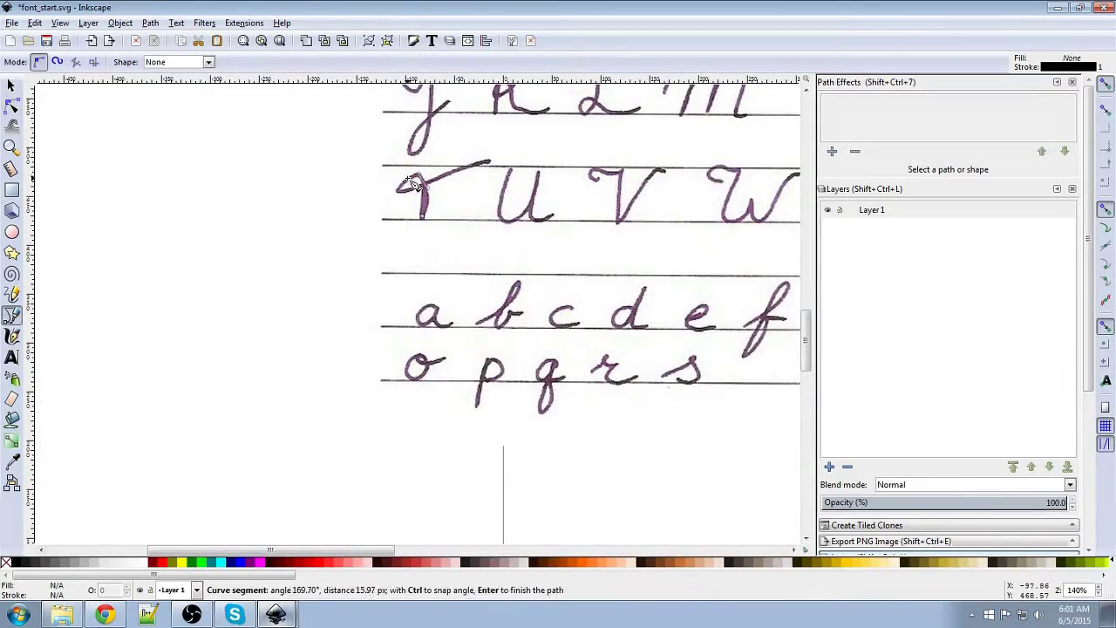
{"action": "left_click", "coordinate": [398, 189]}
{"action": "double_click", "coordinate": [488, 160]}
Trace the handwritten capitals U and V as two separate open Bezier paths.
{"action": "left_click_drag", "start_coordinate": [485, 210], "coordinate": [341, 270]}
{"action": "left_click", "coordinate": [358, 232]}
{"action": "double_click", "coordinate": [406, 276]}
{"action": "left_click", "coordinate": [447, 240]}
{"action": "double_click", "coordinate": [520, 229]}
Trace the handwritten capital W as one open Bezier path.
{"action": "mouse_move", "coordinate": [548, 313]}
{"action": "left_mouse_down"}
{"action": "mouse_move", "coordinate": [380, 305]}
{"action": "mouse_move", "coordinate": [403, 305]}
{"action": "left_mouse_up"}
{"action": "left_click_drag", "start_coordinate": [430, 232], "coordinate": [420, 215]}
{"action": "left_click", "coordinate": [453, 221]}
{"action": "left_click_drag", "start_coordinate": [443, 271], "coordinate": [450, 271]}
{"action": "left_click_drag", "start_coordinate": [475, 271], "coordinate": [480, 274]}
{"action": "double_click", "coordinate": [513, 224]}
Move the nodes and handles of the traced capital W so its curl and curves match the handwriting.
{"action": "key", "text": "n"}
{"action": "left_click_drag", "start_coordinate": [502, 227], "coordinate": [506, 226]}
{"action": "scroll", "coordinate": [411, 247], "scroll_direction": "up", "scroll_amount": 2}
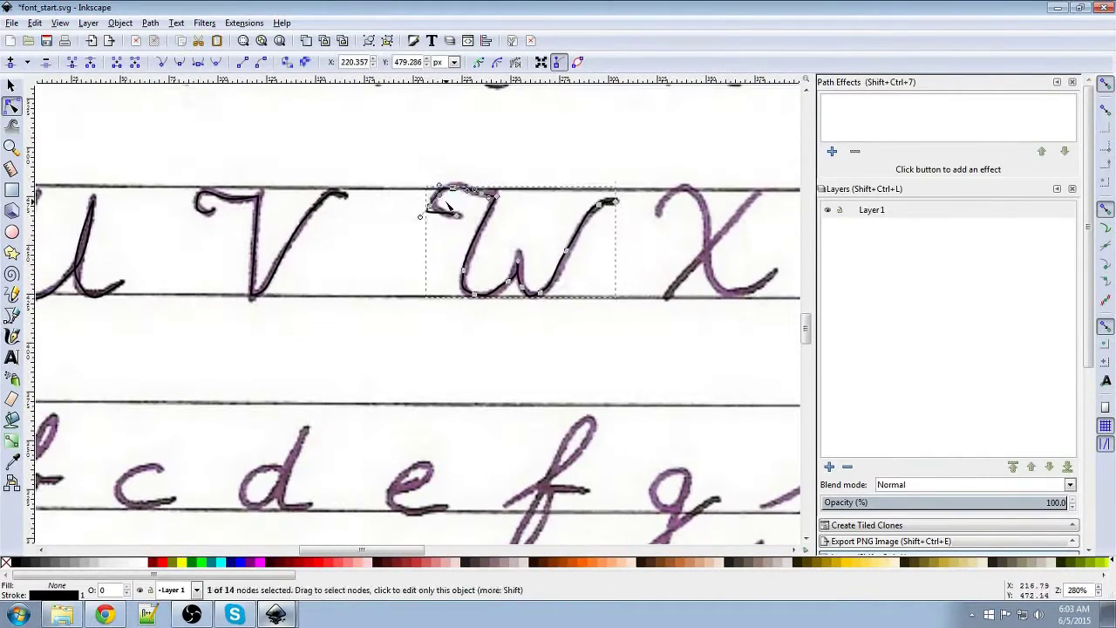
{"action": "left_click_drag", "start_coordinate": [428, 212], "coordinate": [472, 190]}
{"action": "left_click_drag", "start_coordinate": [567, 288], "coordinate": [354, 263]}
{"action": "left_click", "coordinate": [354, 225]}
{"action": "left_click_drag", "start_coordinate": [371, 203], "coordinate": [369, 199]}
{"action": "mouse_move", "coordinate": [308, 271]}
{"action": "left_mouse_down"}
{"action": "mouse_move", "coordinate": [307, 249]}
{"action": "mouse_move", "coordinate": [291, 260]}
{"action": "left_mouse_up"}
{"action": "left_click", "coordinate": [294, 255]}
{"action": "left_click_drag", "start_coordinate": [281, 269], "coordinate": [275, 271]}
Adjust the nodes of the traced capital U so its curves match the handwriting.
{"action": "left_click", "coordinate": [280, 321]}
{"action": "left_click_drag", "start_coordinate": [280, 322], "coordinate": [421, 251]}
{"action": "scroll", "coordinate": [420, 251], "scroll_direction": "down", "scroll_amount": 3}
{"action": "left_click_drag", "start_coordinate": [272, 214], "coordinate": [423, 214]}
{"action": "scroll", "coordinate": [422, 209], "scroll_direction": "up", "scroll_amount": 3}
{"action": "left_click", "coordinate": [392, 228]}
{"action": "left_click_drag", "start_coordinate": [387, 251], "coordinate": [381, 237]}
{"action": "left_click_drag", "start_coordinate": [467, 237], "coordinate": [472, 232]}
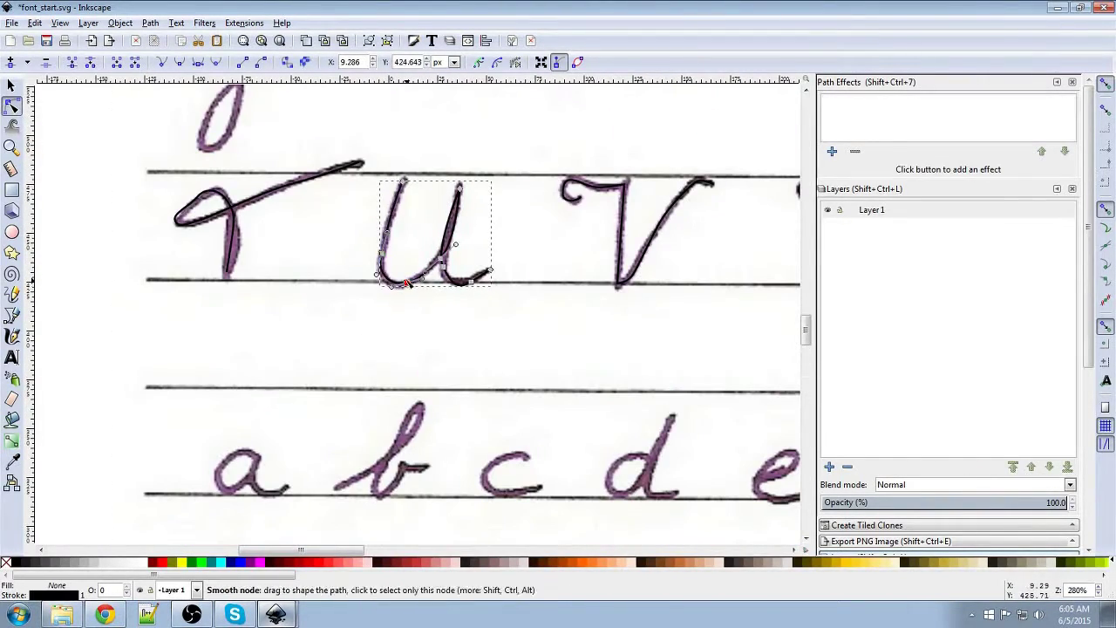
Trace the handwritten capital X as two crossing Bezier strokes.
{"action": "left_click_drag", "start_coordinate": [697, 218], "coordinate": [155, 215]}
{"action": "key", "text": "b"}
{"action": "left_click", "coordinate": [480, 195]}
{"action": "double_click", "coordinate": [598, 253]}
{"action": "left_click", "coordinate": [579, 174]}
{"action": "double_click", "coordinate": [488, 279]}
Trace the handwritten capital Y, including its descending loop, as one open Bezier path.
{"action": "left_click_drag", "start_coordinate": [679, 180], "coordinate": [487, 220]}
{"action": "left_click", "coordinate": [486, 220]}
{"action": "left_click_drag", "start_coordinate": [500, 287], "coordinate": [505, 302]}
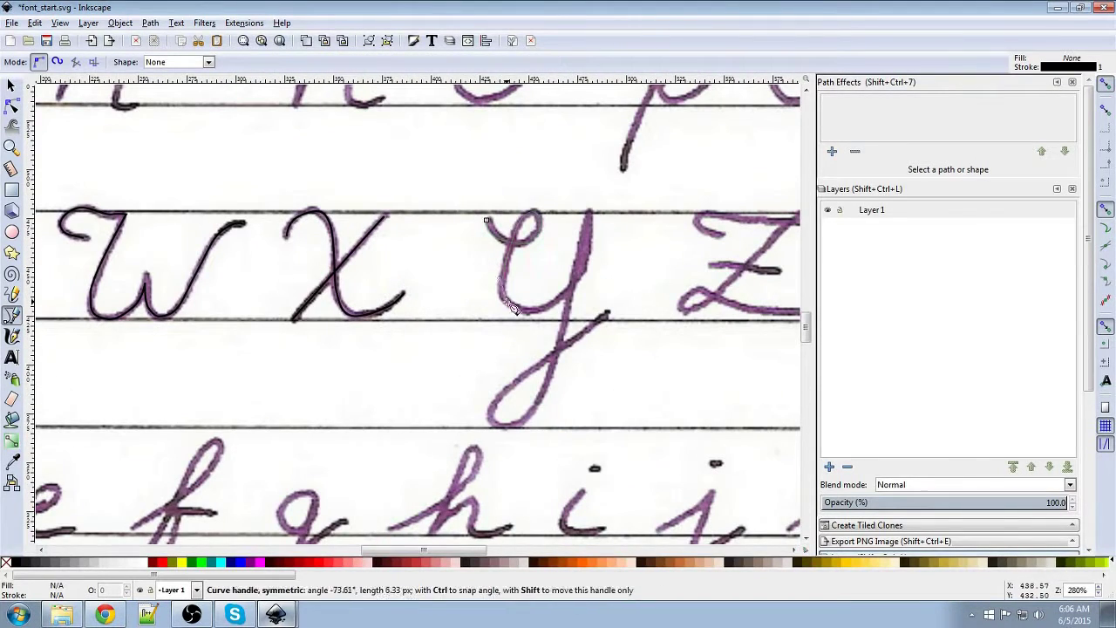
{"action": "left_click", "coordinate": [590, 212]}
{"action": "left_click_drag", "start_coordinate": [489, 416], "coordinate": [493, 404]}
{"action": "double_click", "coordinate": [607, 313]}
Trace the handwritten capital Z with one Bezier path for the body and another for the crossbar.
{"action": "left_click_drag", "start_coordinate": [725, 234], "coordinate": [490, 230]}
{"action": "left_click", "coordinate": [513, 250]}
{"action": "left_click_drag", "start_coordinate": [601, 224], "coordinate": [591, 225]}
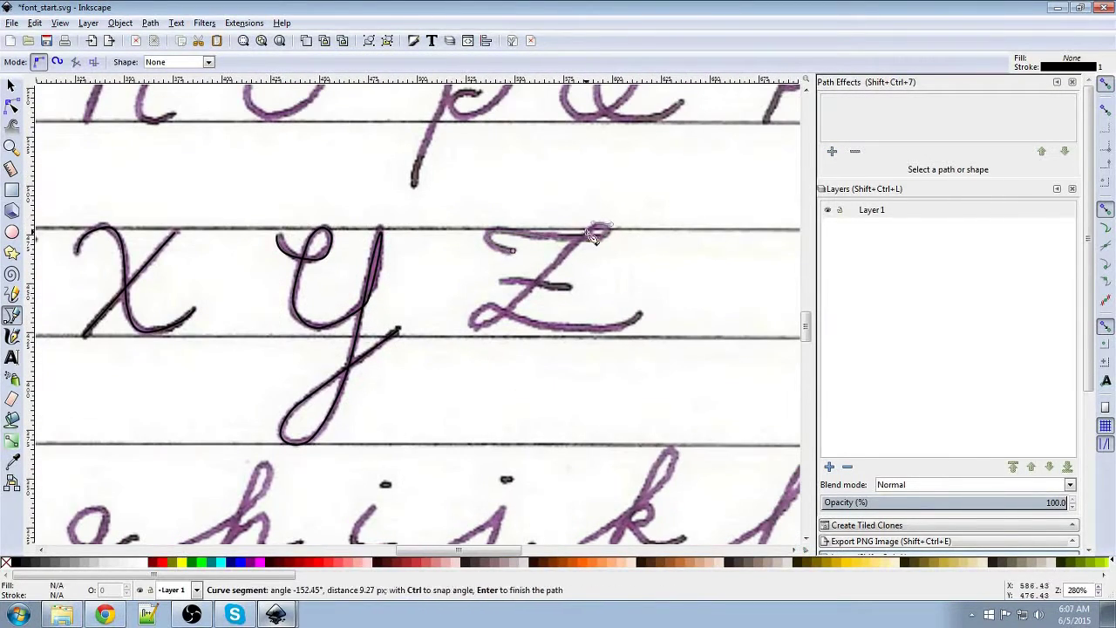
{"action": "double_click", "coordinate": [639, 314]}
{"action": "left_click", "coordinate": [501, 280]}
{"action": "double_click", "coordinate": [570, 286]}
Move the end node of the capital Z's crossbar onto the handwritten stroke.
{"action": "left_click_drag", "start_coordinate": [590, 319], "coordinate": [598, 293]}
{"action": "key", "text": "n"}
{"action": "left_click_drag", "start_coordinate": [573, 251], "coordinate": [573, 257]}
{"action": "scroll", "coordinate": [573, 208], "scroll_direction": "down", "scroll_amount": 2}
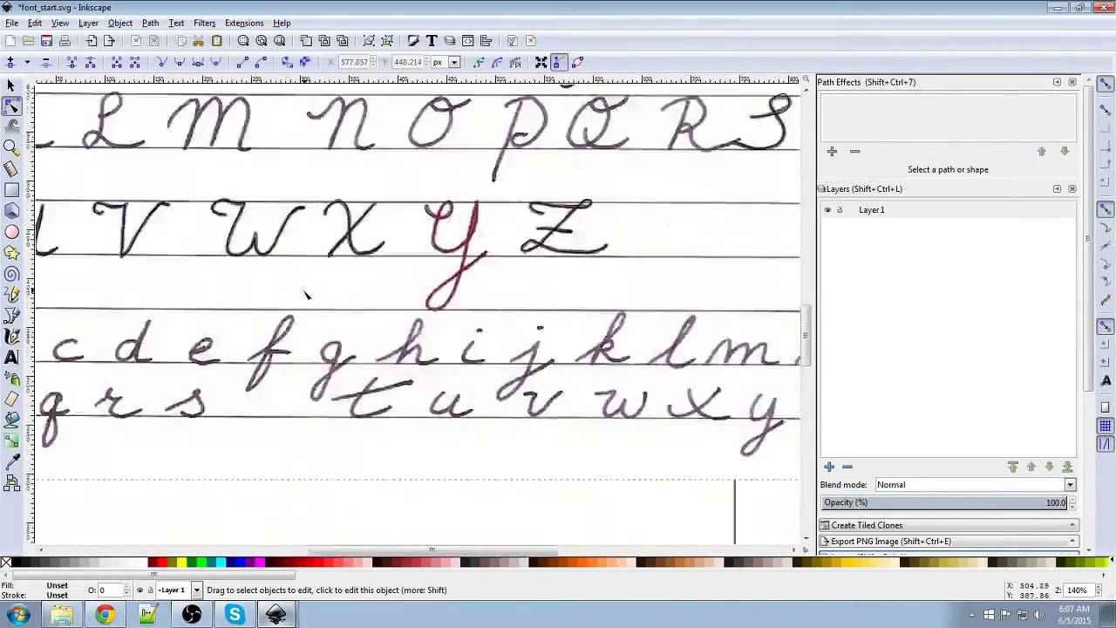
Adjust the curl of the traced capital I in the top row to match the handwriting.
{"action": "scroll", "coordinate": [537, 261], "scroll_direction": "up", "scroll_amount": 3}
{"action": "left_click", "coordinate": [536, 378]}
{"action": "left_click_drag", "start_coordinate": [548, 381], "coordinate": [612, 287]}
{"action": "key", "text": "Escape"}
{"action": "left_click", "coordinate": [570, 157]}
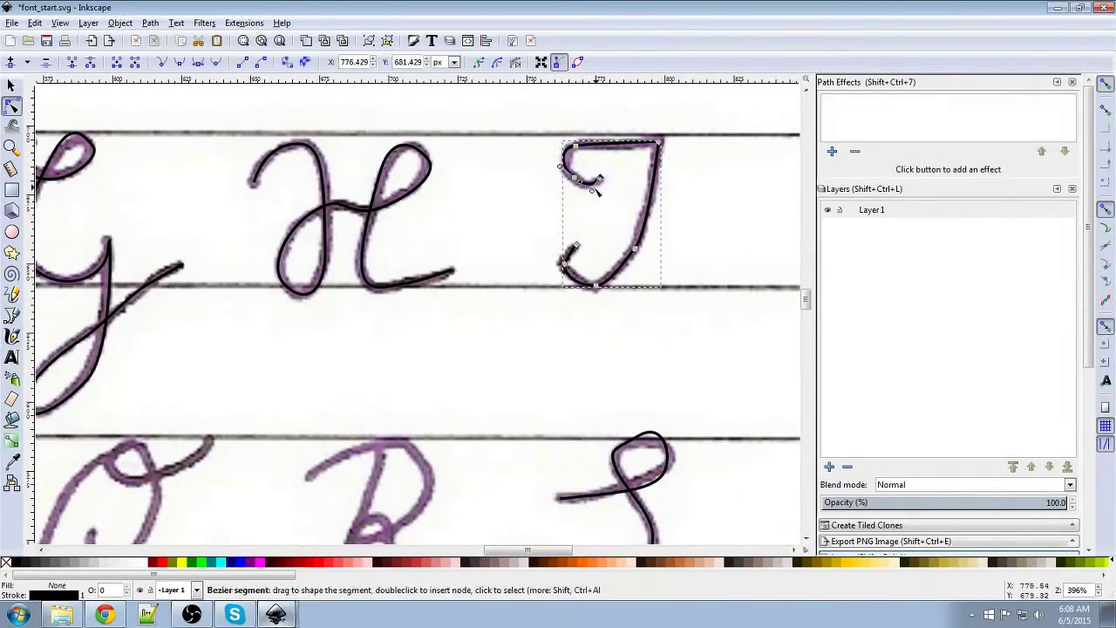
{"action": "left_click_drag", "start_coordinate": [592, 187], "coordinate": [598, 191]}
{"action": "left_click_drag", "start_coordinate": [585, 533], "coordinate": [628, 273]}
{"action": "key", "text": "Escape"}
Trace the handwritten capital J with a Bezier path and adjust the nodes of its upper curl.
{"action": "scroll", "coordinate": [629, 289], "scroll_direction": "down", "scroll_amount": 3}
{"action": "scroll", "coordinate": [584, 252], "scroll_direction": "up", "scroll_amount": 2}
{"action": "key", "text": "b"}
{"action": "left_click", "coordinate": [463, 218]}
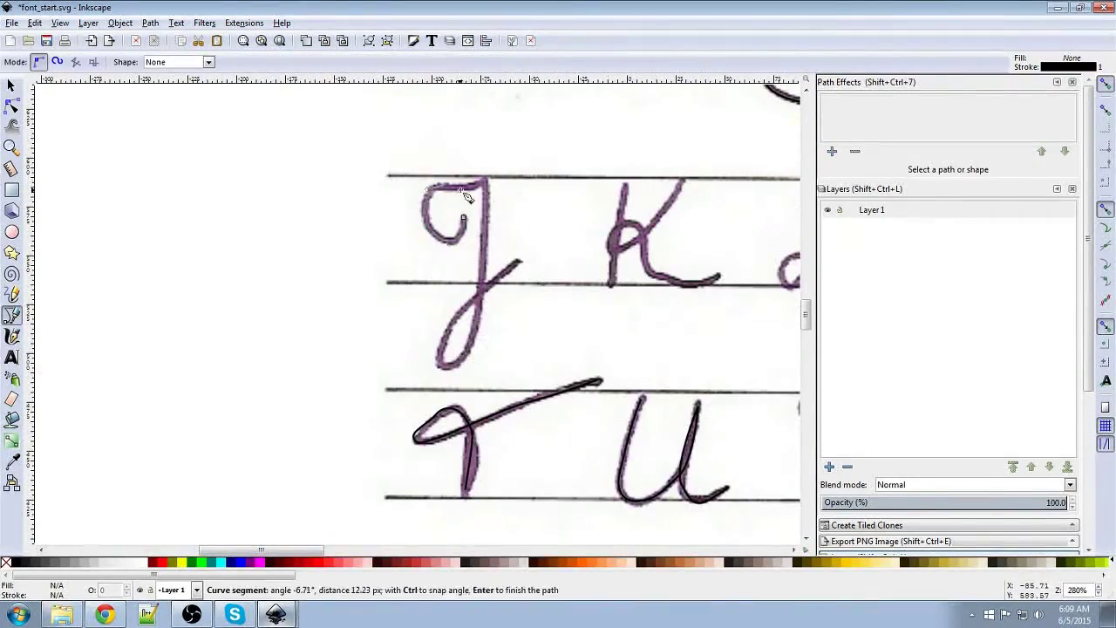
{"action": "key", "text": "Return"}
{"action": "key", "text": "n"}
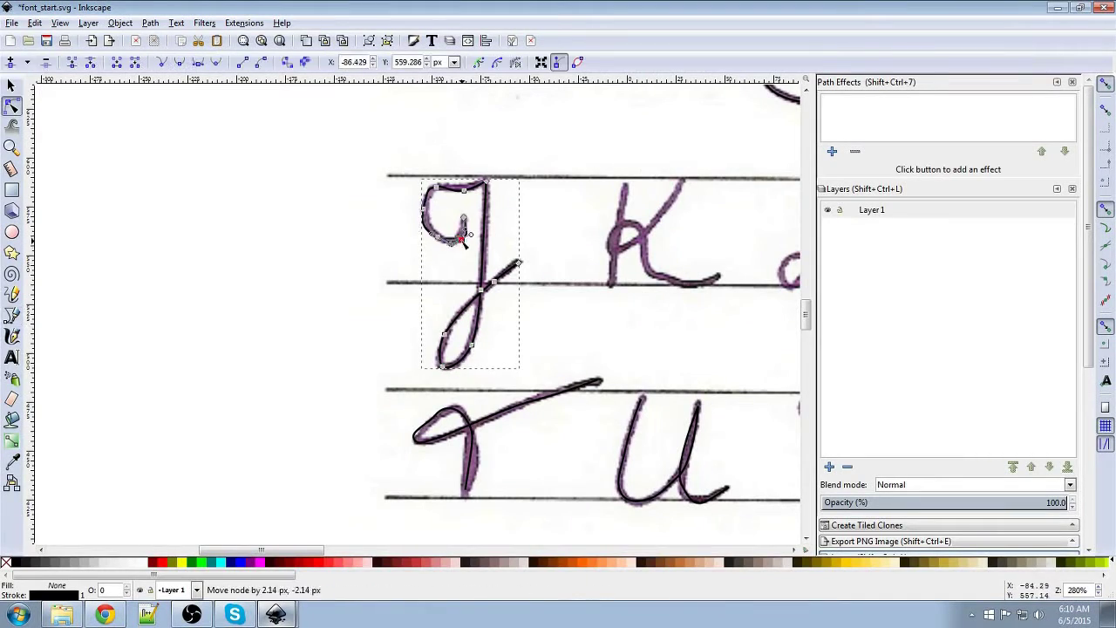
{"action": "key", "text": "Escape"}
{"action": "scroll", "coordinate": [592, 276], "scroll_direction": "down", "scroll_amount": 2}
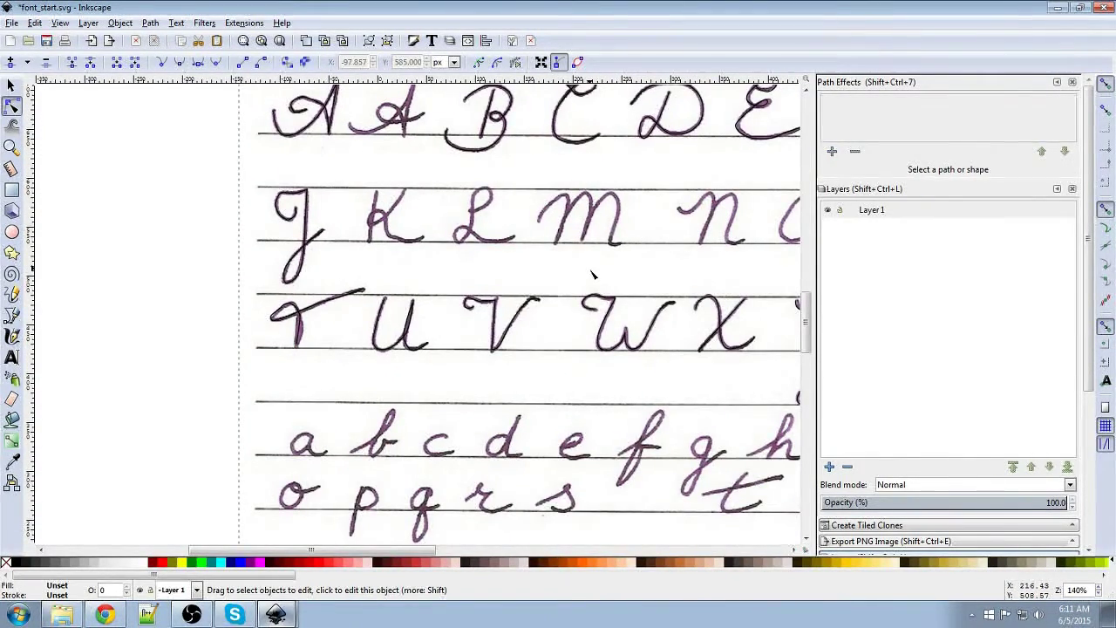
Trace the arm, loop and leg of the handwritten capital K as one Bezier path.
{"action": "scroll", "coordinate": [590, 275], "scroll_direction": "right", "scroll_amount": 3}
{"action": "key", "text": "b"}
{"action": "left_click", "coordinate": [300, 222]}
{"action": "key", "text": "Return"}
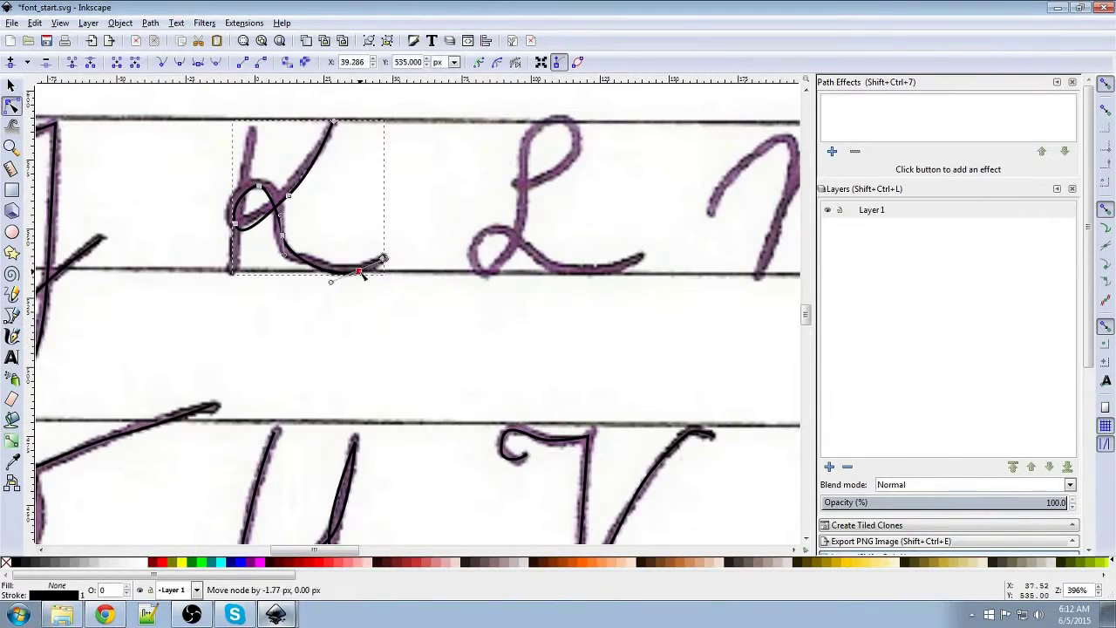
Move the nodes along the capital K's loop and leg and reshape its lower curve to fit the handwriting.
{"action": "left_click_drag", "start_coordinate": [359, 271], "coordinate": [351, 269]}
{"action": "mouse_move", "coordinate": [284, 255]}
{"action": "left_mouse_down"}
{"action": "mouse_move", "coordinate": [300, 258]}
{"action": "mouse_move", "coordinate": [280, 239]}
{"action": "left_mouse_up"}
{"action": "double_click", "coordinate": [306, 260]}
{"action": "left_click_drag", "start_coordinate": [314, 266], "coordinate": [293, 179]}
Trace the handwritten capital L with a Bezier path and adjust the nodes of its upper loop.
{"action": "key", "text": "b"}
{"action": "scroll", "coordinate": [269, 249], "scroll_direction": "right", "scroll_amount": 6}
{"action": "scroll", "coordinate": [269, 249], "scroll_direction": "up", "scroll_amount": 1}
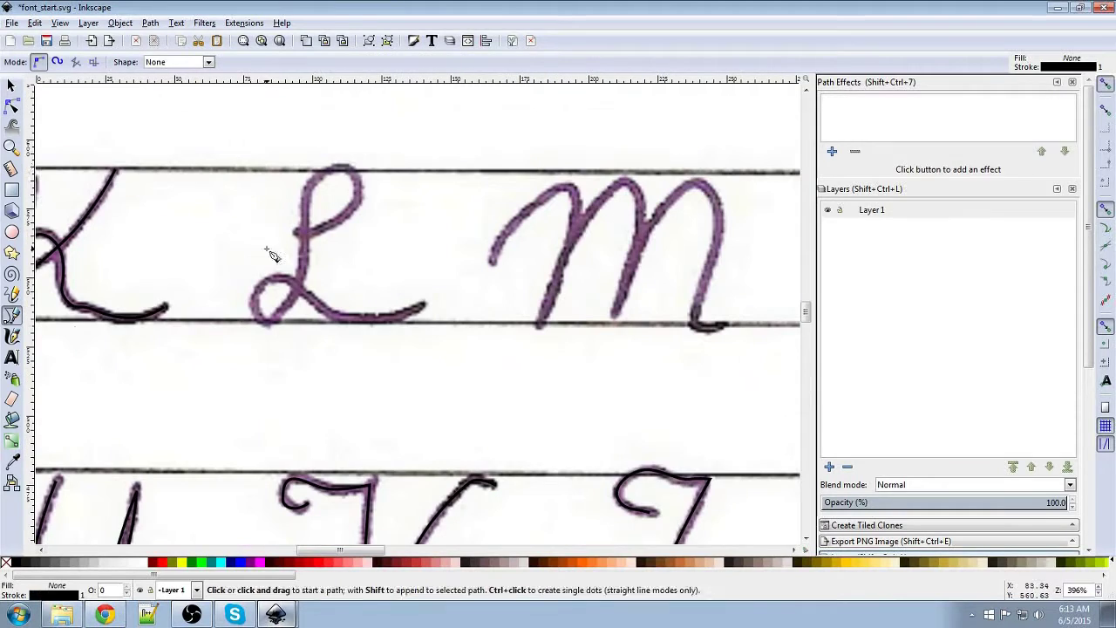
{"action": "left_click_drag", "start_coordinate": [295, 232], "coordinate": [294, 287]}
{"action": "left_click", "coordinate": [424, 304]}
{"action": "key", "text": "Return"}
{"action": "key", "text": "n"}
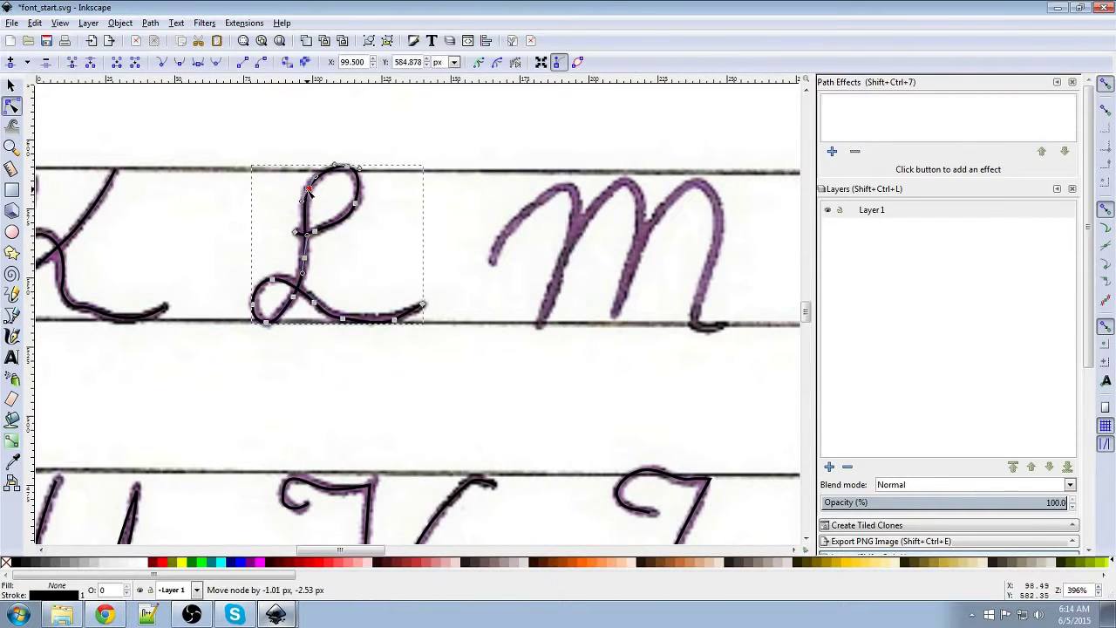
Trace the handwritten capital M as one open Bezier path.
{"action": "scroll", "coordinate": [424, 363], "scroll_direction": "right", "scroll_amount": 5}
{"action": "key", "text": "b"}
{"action": "left_click", "coordinate": [313, 276]}
{"action": "left_click_drag", "start_coordinate": [399, 233], "coordinate": [386, 269]}
{"action": "left_click", "coordinate": [360, 338]}
{"action": "left_click_drag", "start_coordinate": [442, 193], "coordinate": [450, 193]}
{"action": "mouse_move", "coordinate": [467, 238]}
{"action": "left_mouse_down"}
{"action": "mouse_move", "coordinate": [486, 222]}
{"action": "mouse_move", "coordinate": [540, 235]}
{"action": "mouse_move", "coordinate": [522, 214]}
{"action": "left_mouse_up"}
{"action": "left_click", "coordinate": [545, 338]}
{"action": "key", "text": "Return"}
Trace the handwritten capital N as one open Bezier path.
{"action": "scroll", "coordinate": [359, 245], "scroll_direction": "right", "scroll_amount": 8}
{"action": "left_click", "coordinate": [359, 246]}
{"action": "left_click", "coordinate": [420, 343]}
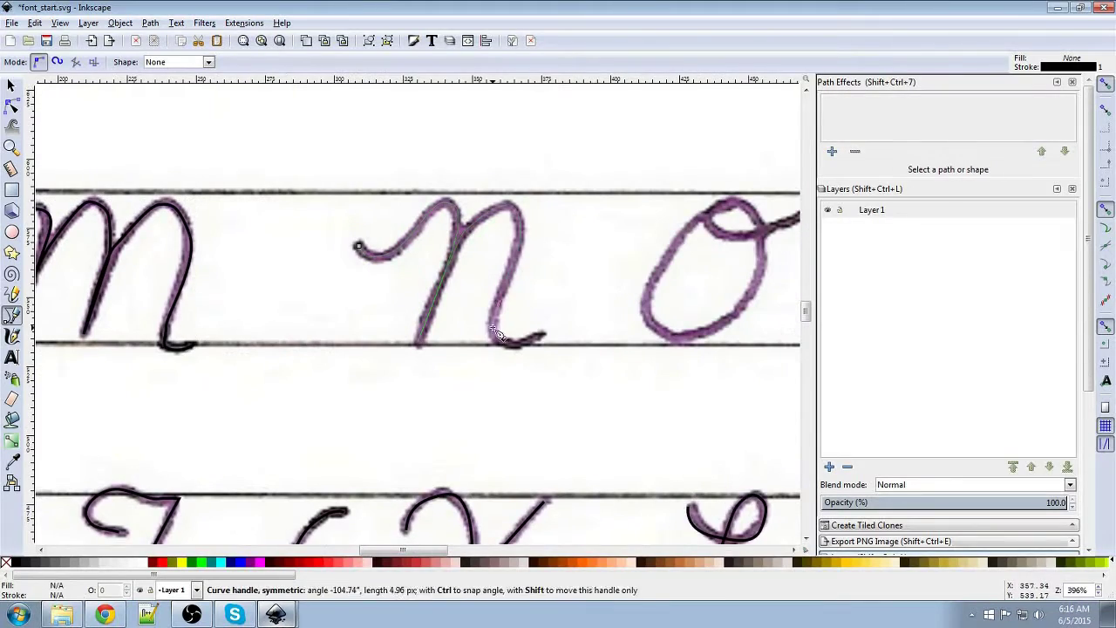
{"action": "left_click", "coordinate": [543, 335]}
{"action": "key", "text": "Return"}
Trace the handwritten capital O, including its upper loop and exit stroke, as one Bezier path.
{"action": "scroll", "coordinate": [475, 206], "scroll_direction": "right", "scroll_amount": 7}
{"action": "left_click", "coordinate": [475, 206]}
{"action": "left_click_drag", "start_coordinate": [467, 327], "coordinate": [489, 309]}
{"action": "left_click_drag", "start_coordinate": [458, 231], "coordinate": [480, 281]}
{"action": "left_click", "coordinate": [558, 210]}
{"action": "key", "text": "Return"}
Trace the handwritten capitals P and Q with Bezier paths, including the Q's separate tail.
{"action": "scroll", "coordinate": [558, 209], "scroll_direction": "right", "scroll_amount": 7}
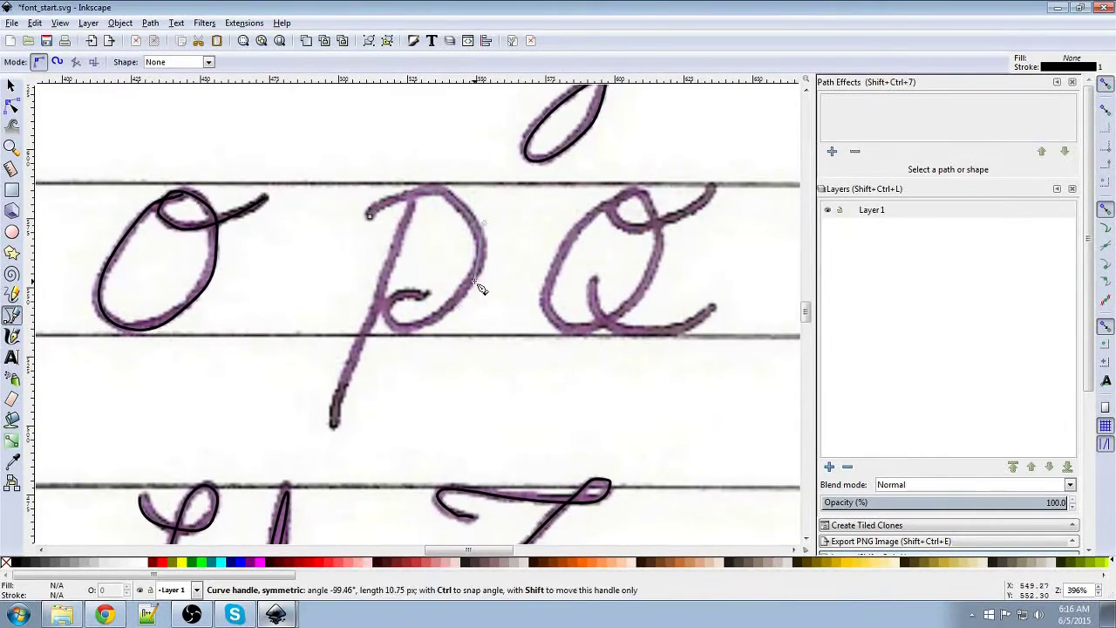
{"action": "key", "text": "Return"}
{"action": "scroll", "coordinate": [334, 424], "scroll_direction": "right", "scroll_amount": 5}
{"action": "left_click", "coordinate": [441, 187]}
{"action": "left_click_drag", "start_coordinate": [406, 318], "coordinate": [427, 320]}
{"action": "left_click", "coordinate": [530, 299]}
{"action": "key", "text": "Return"}
{"action": "key", "text": "5"}
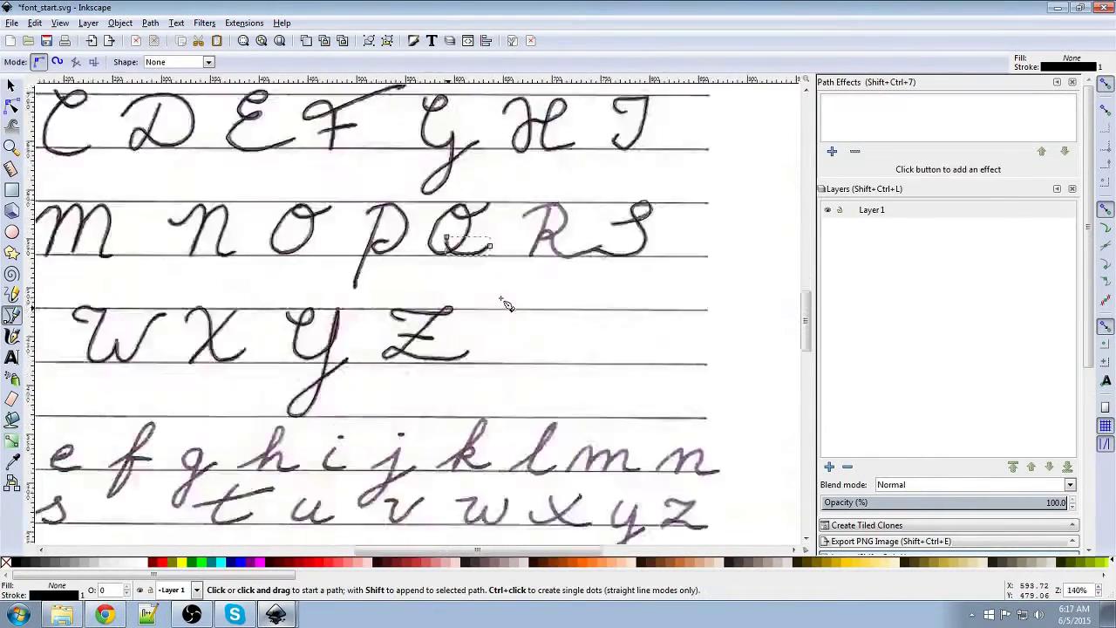
Trace the handwritten lowercase f as one open Bezier path.
{"action": "scroll", "coordinate": [558, 314], "scroll_direction": "left", "scroll_amount": 3}
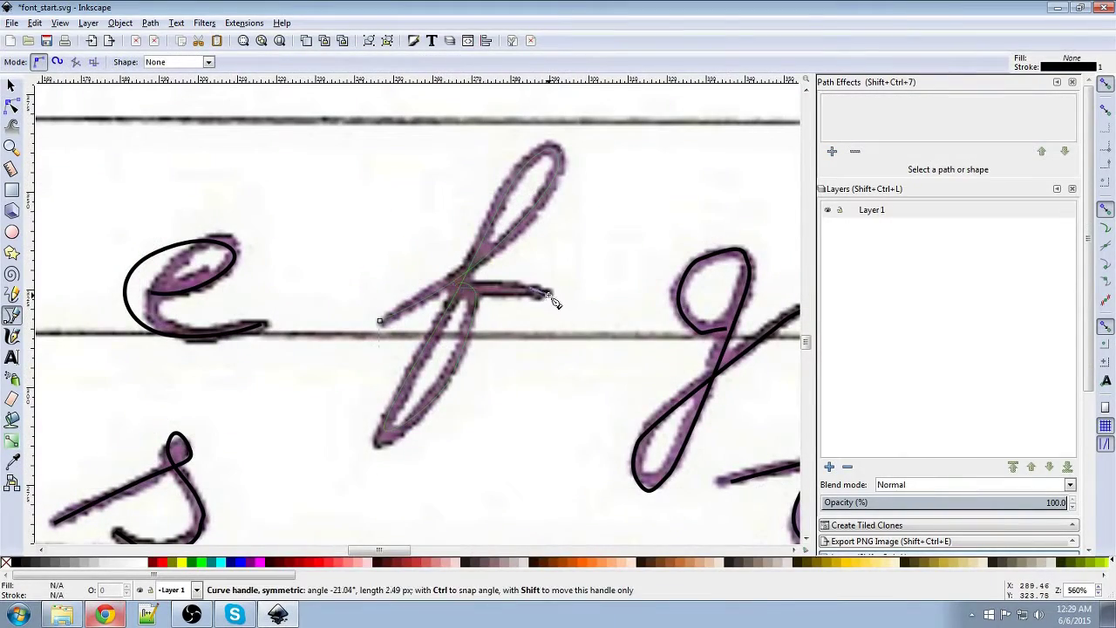
{"action": "left_click_drag", "start_coordinate": [555, 302], "coordinate": [555, 302]}
{"action": "key", "text": "Return"}
Save the drawing with the traced alphabet.
{"action": "key", "text": "minus"}
{"action": "key", "text": "minus"}
{"action": "key", "text": "minus"}
{"action": "key", "text": "minus"}
{"action": "key", "text": "minus"}
{"action": "mouse_move", "coordinate": [621, 285]}
{"action": "left_mouse_down"}
{"action": "mouse_move", "coordinate": [503, 280]}
{"action": "mouse_move", "coordinate": [558, 270]}
{"action": "mouse_move", "coordinate": [661, 300]}
{"action": "left_mouse_up"}
{"action": "left_click", "coordinate": [11, 22]}
{"action": "left_click", "coordinate": [37, 113]}
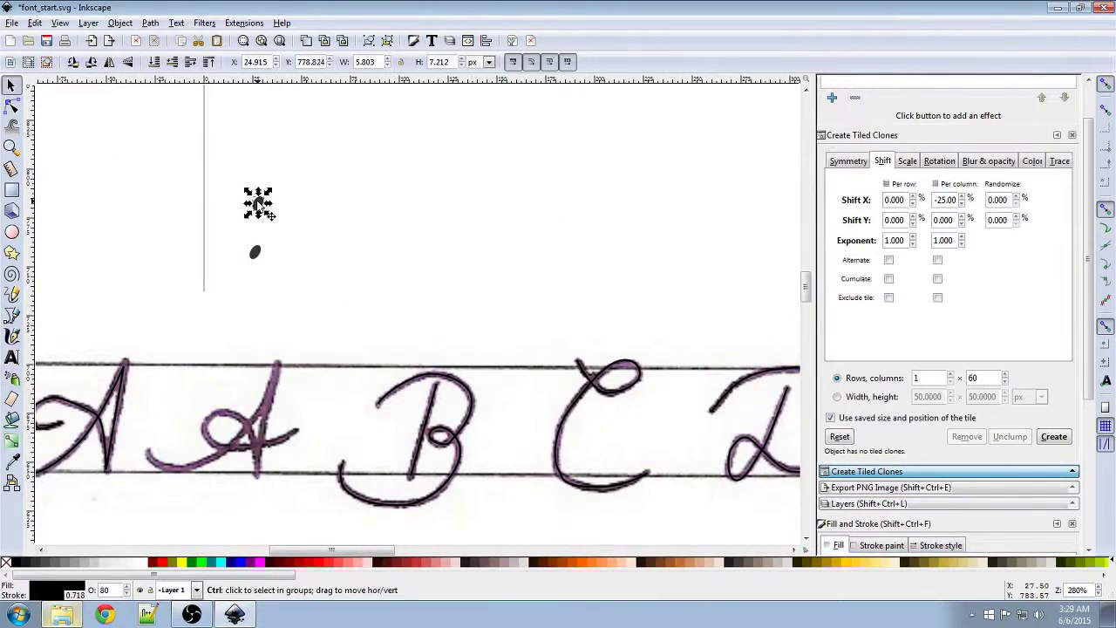
Duplicate the small slanted ellipse above the letters twice and stack the copies in a column above it.
{"action": "key", "text": "ctrl+d"}
{"action": "left_click_drag", "start_coordinate": [256, 200], "coordinate": [262, 117]}
{"action": "key", "text": "ctrl+d"}
Create a row of tiled clones from the lowest ellipse, 1 row by 60 columns, with Shift X at -25% per column.
{"action": "left_click", "coordinate": [255, 252]}
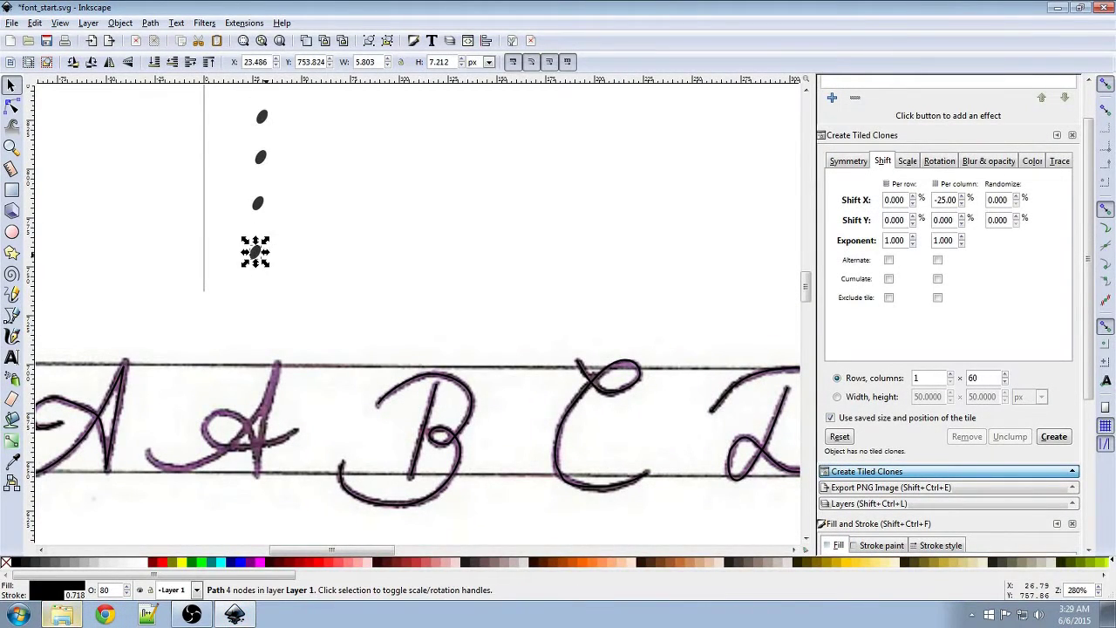
{"action": "left_click", "coordinate": [1054, 437]}
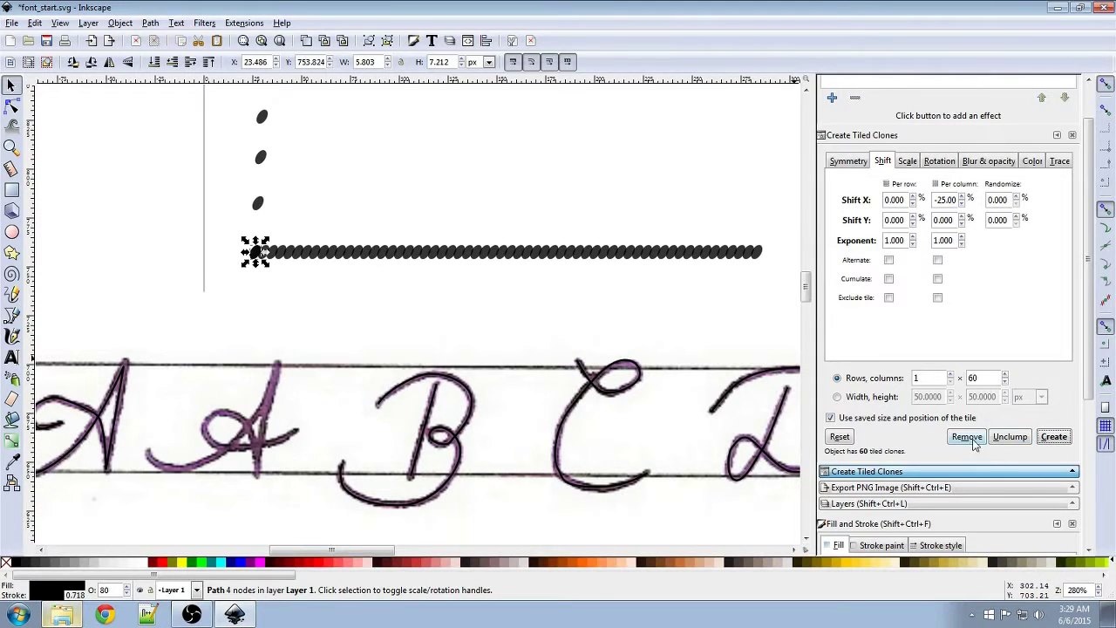
{"action": "left_click", "coordinate": [627, 311]}
Select the whole row of ellipse clones and merge it into a single path with Union.
{"action": "left_click_drag", "start_coordinate": [778, 284], "coordinate": [212, 220]}
{"action": "left_click", "coordinate": [150, 22]}
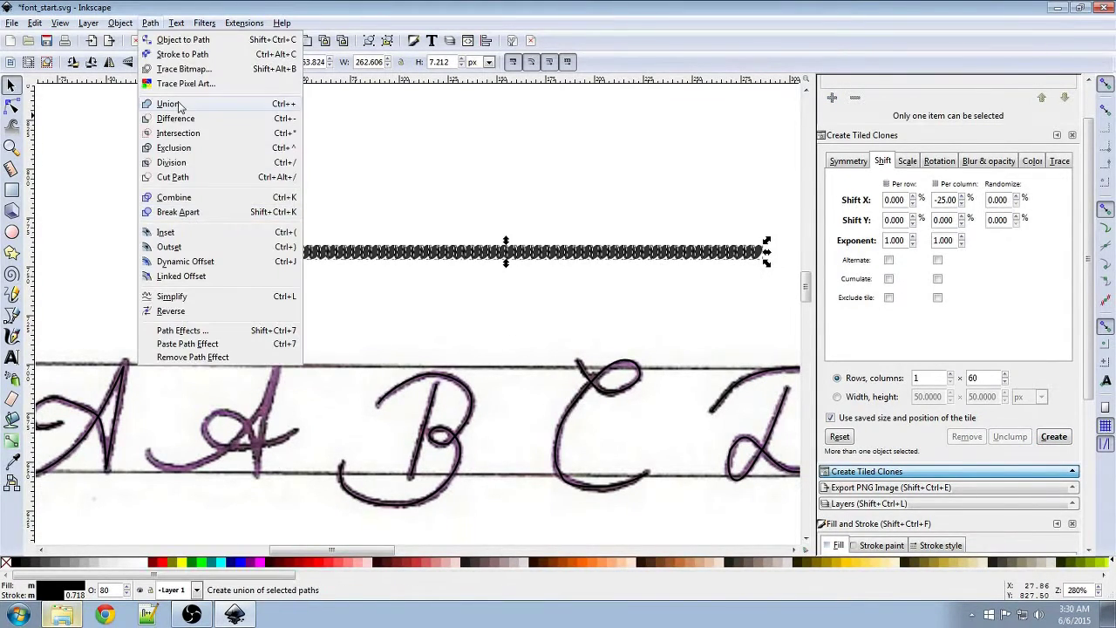
{"action": "left_click", "coordinate": [167, 104]}
{"action": "left_click_drag", "start_coordinate": [312, 299], "coordinate": [453, 257]}
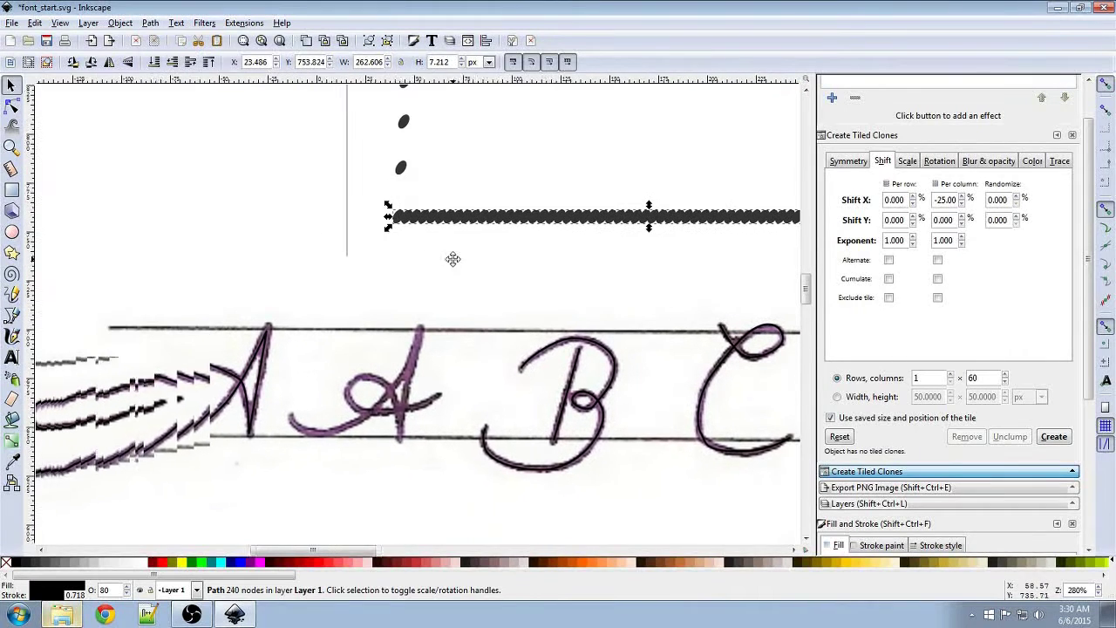
Add a Bend path effect to the merged row of ellipses above the letters.
{"action": "left_click", "coordinate": [150, 23]}
{"action": "left_click", "coordinate": [481, 301]}
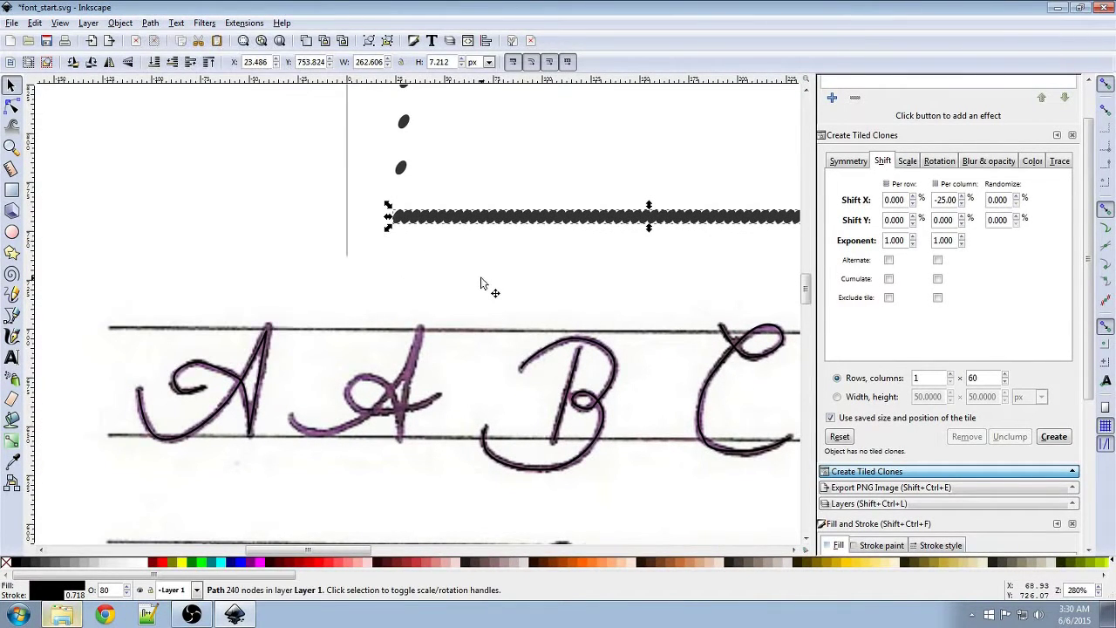
{"action": "key", "text": "minus"}
{"action": "key", "text": "minus"}
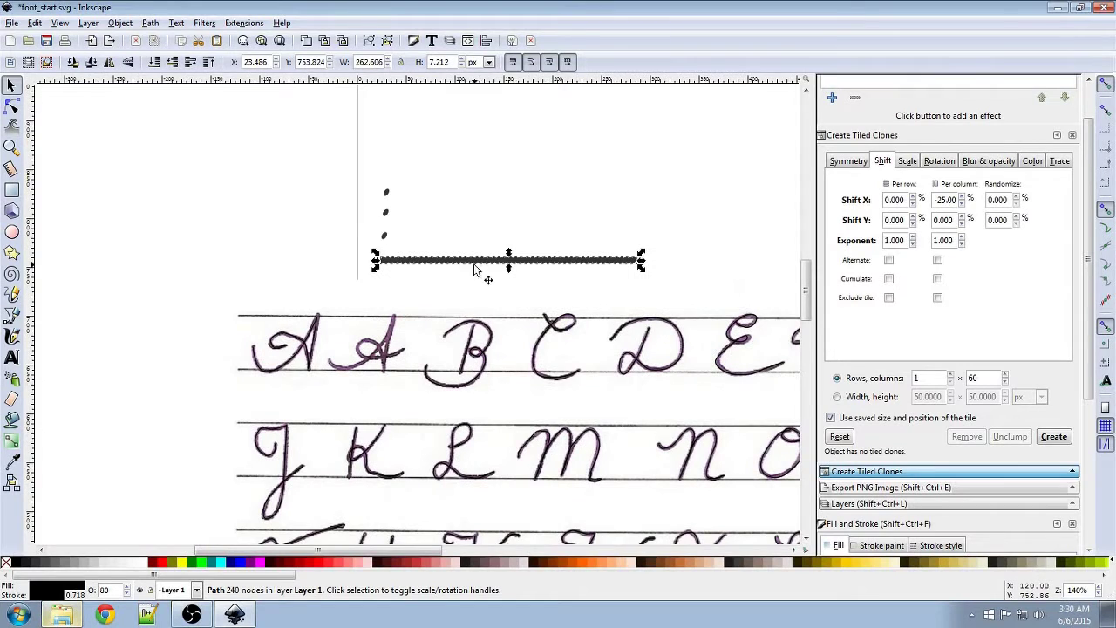
{"action": "left_click", "coordinate": [151, 22]}
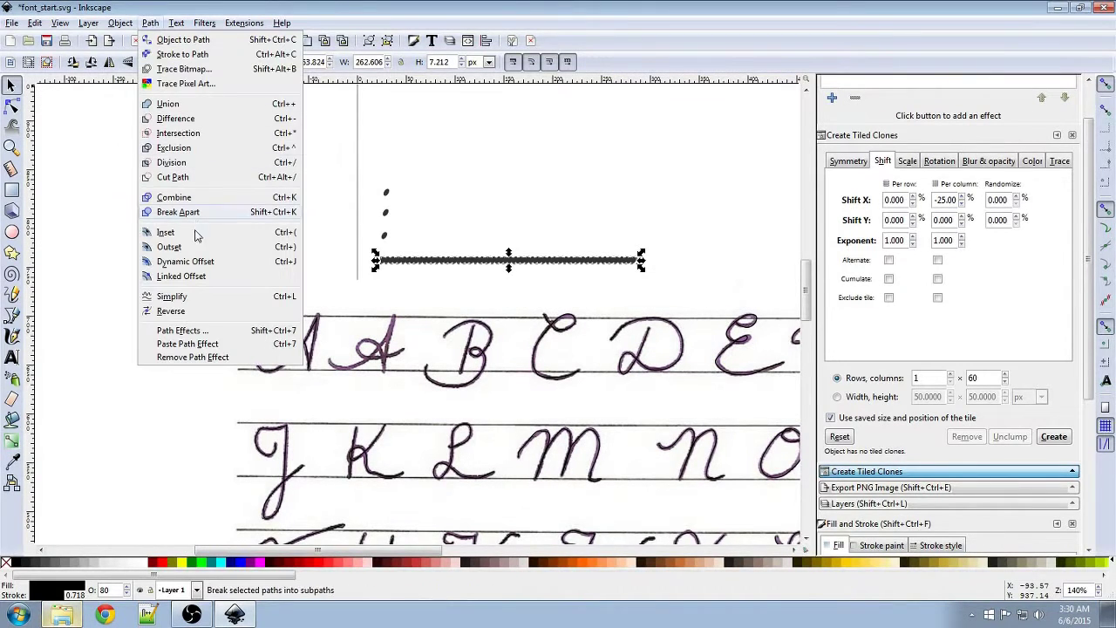
{"action": "left_click", "coordinate": [185, 336]}
{"action": "left_click", "coordinate": [831, 150]}
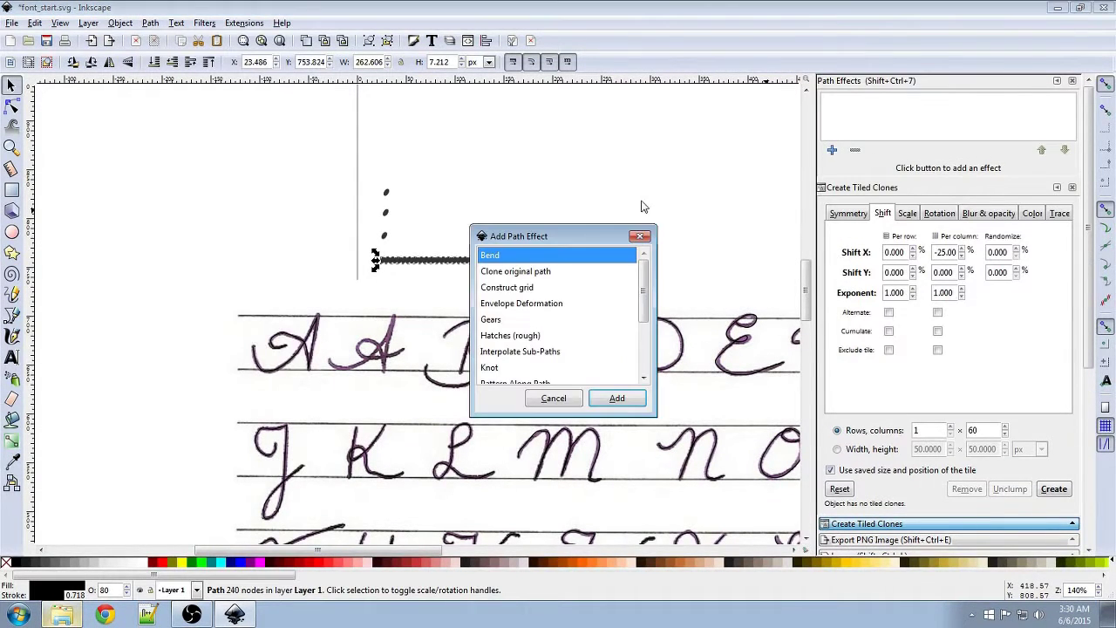
{"action": "left_click", "coordinate": [616, 398]}
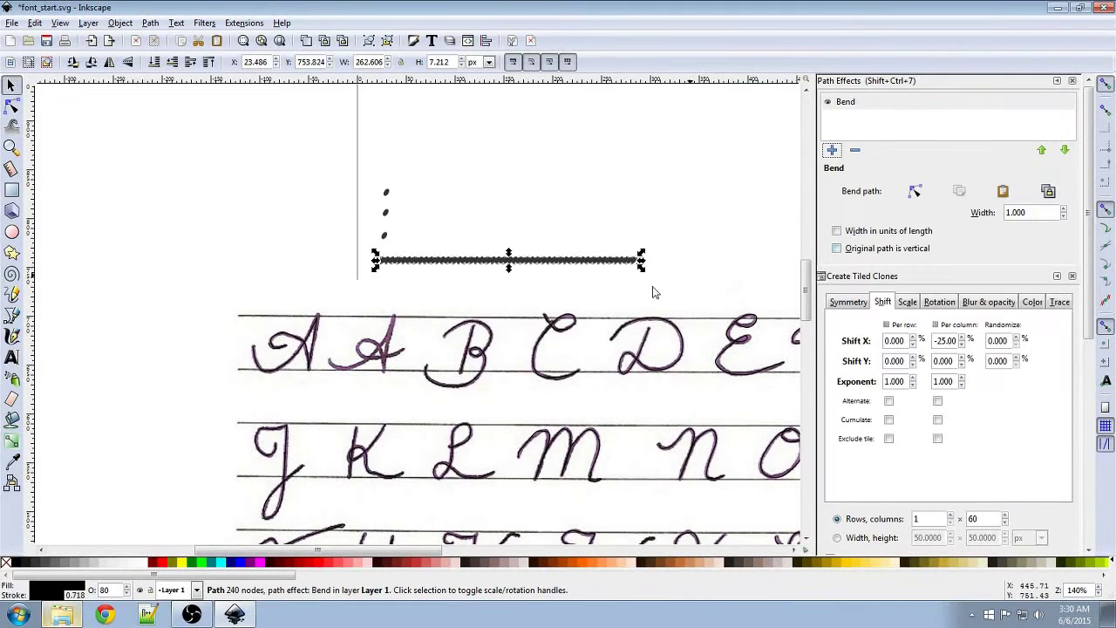
Copy the first letter A's traced path and link it as the bend path of the ellipse row.
{"action": "left_click", "coordinate": [305, 347]}
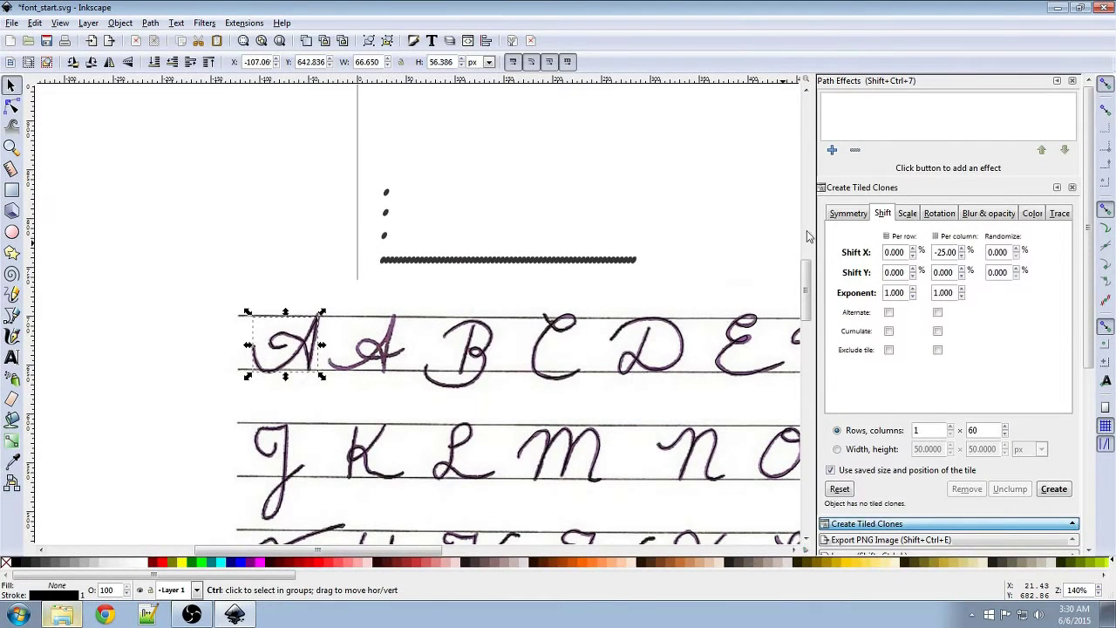
{"action": "left_click", "coordinate": [523, 259]}
{"action": "left_click", "coordinate": [843, 103]}
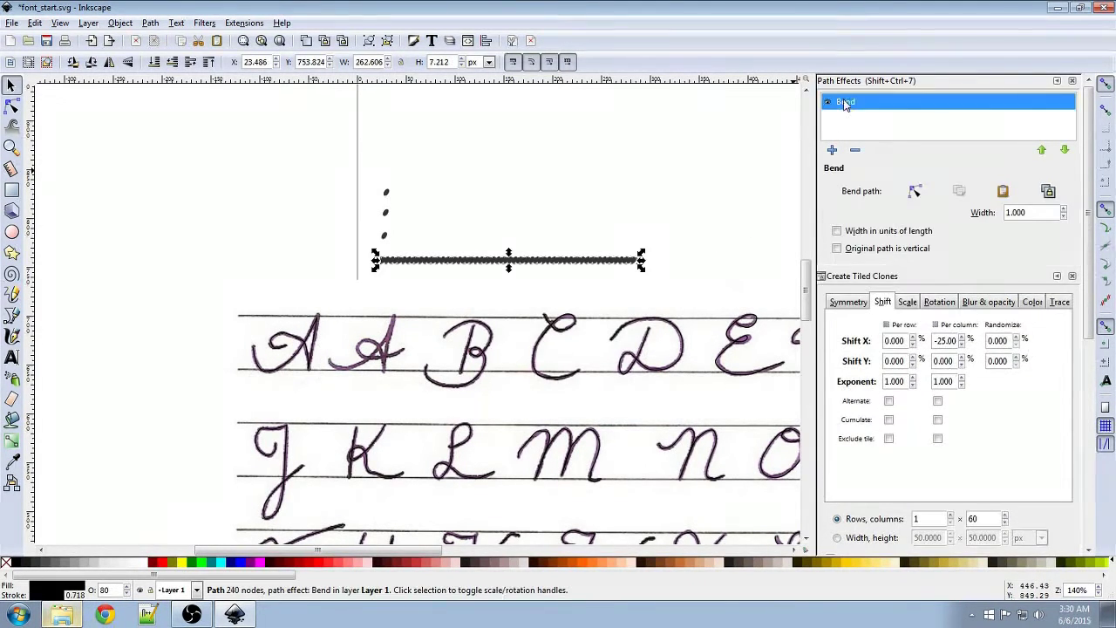
{"action": "left_click", "coordinate": [1049, 191]}
{"action": "left_click_drag", "start_coordinate": [445, 293], "coordinate": [510, 244]}
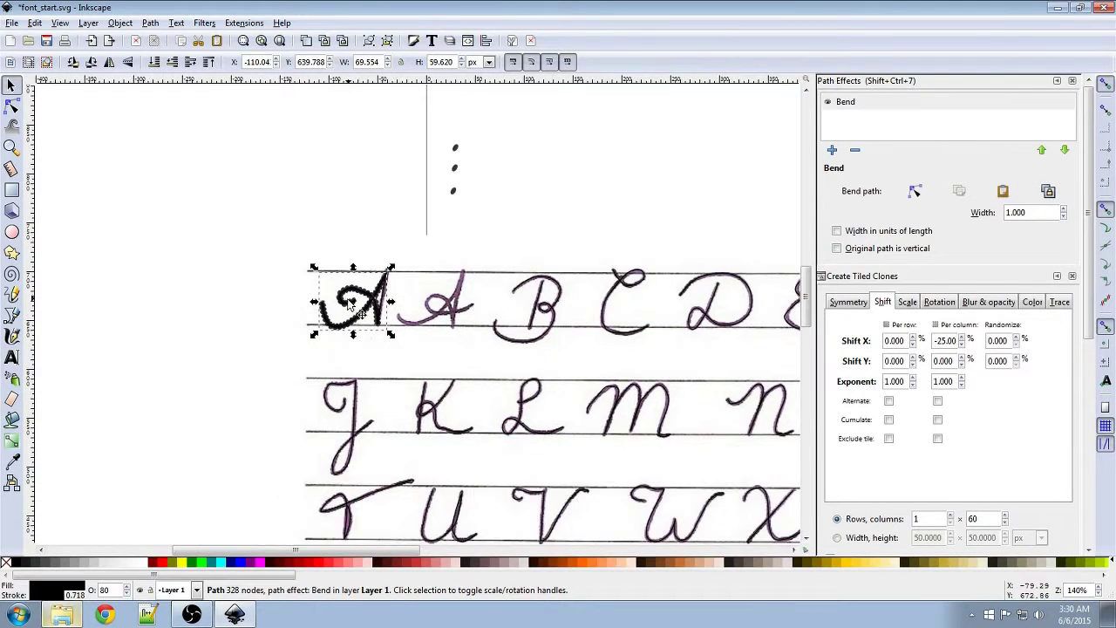
{"action": "scroll", "coordinate": [406, 302], "scroll_direction": "up", "scroll_amount": 3}
{"action": "scroll", "coordinate": [406, 299], "scroll_direction": "up", "scroll_amount": 1}
{"action": "left_click_drag", "start_coordinate": [374, 277], "coordinate": [458, 285]}
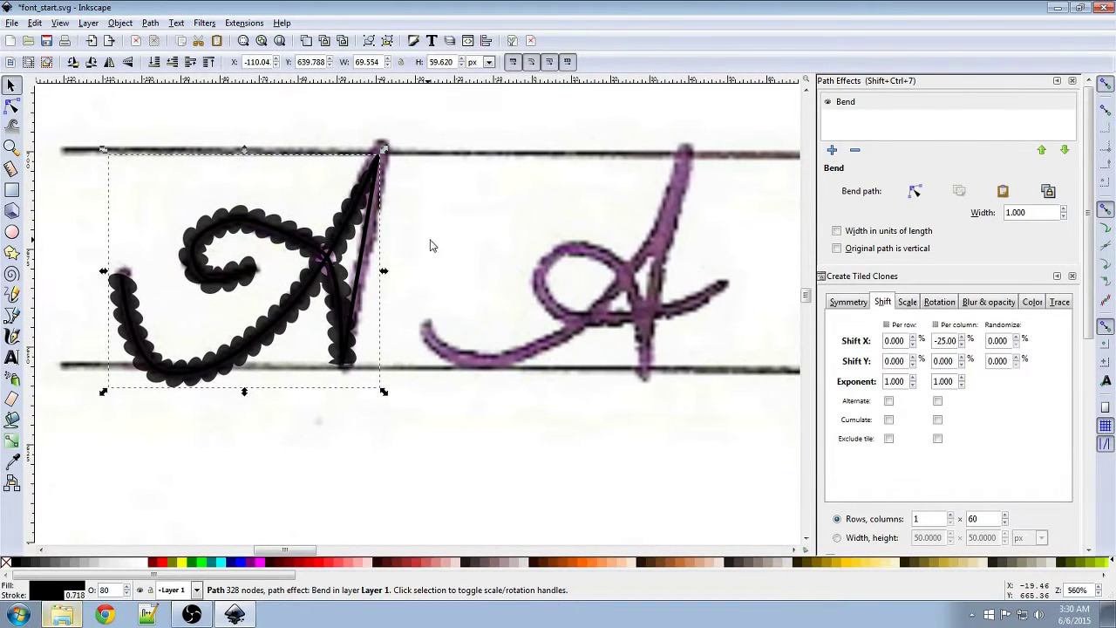
{"action": "left_click", "coordinate": [394, 239]}
{"action": "left_click", "coordinate": [364, 254]}
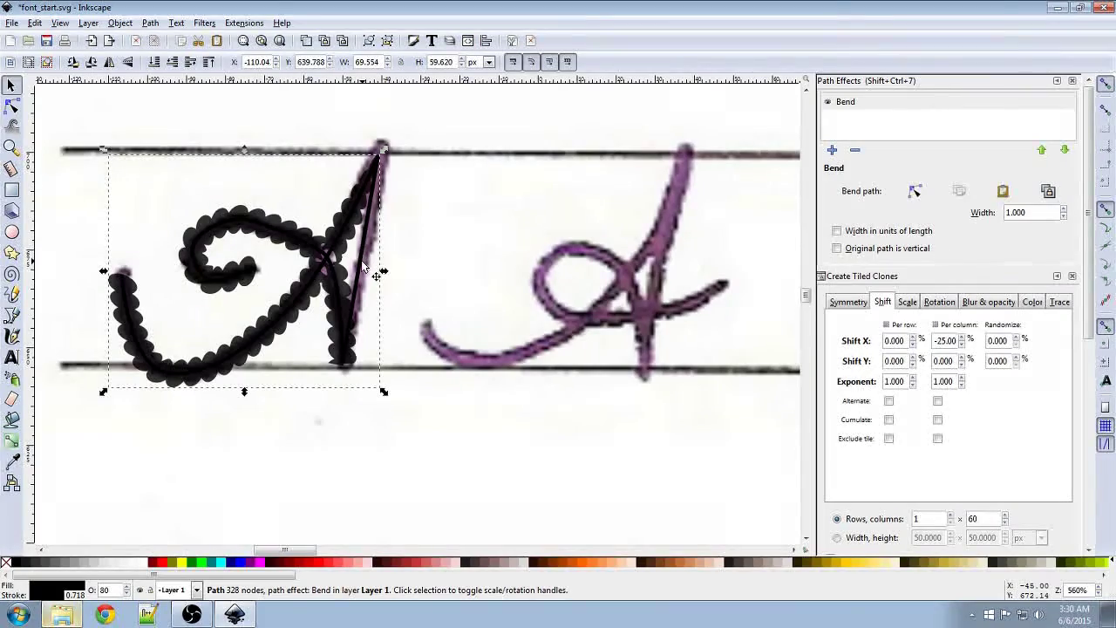
{"action": "left_click_drag", "start_coordinate": [365, 266], "coordinate": [441, 225]}
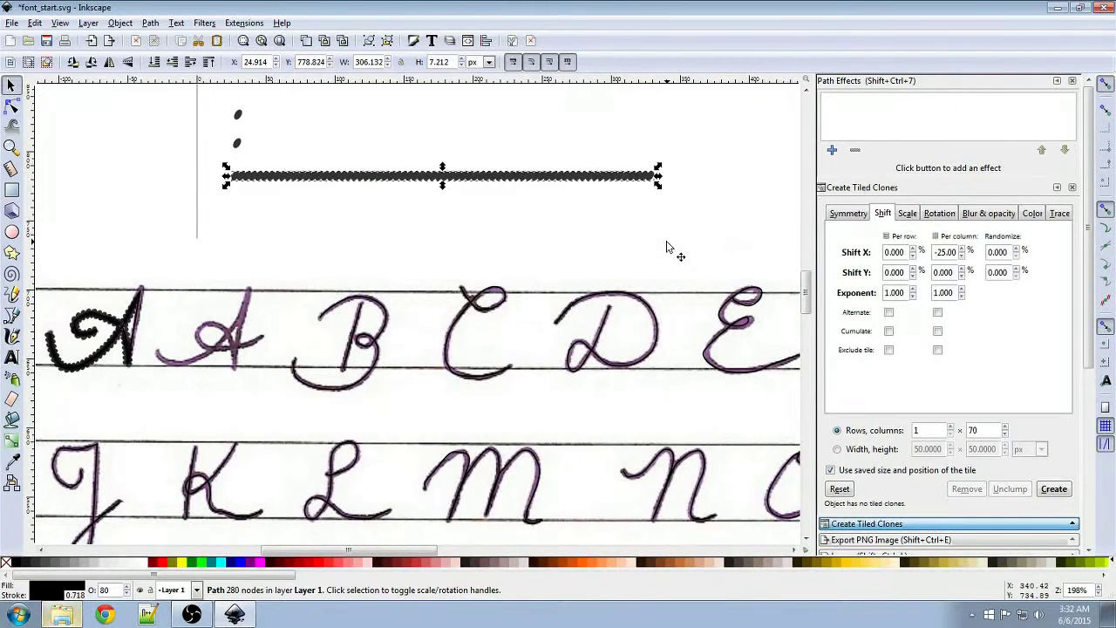
Add a Bend path effect to the 70-column ellipse row and link the letter C's traced path as its bend path.
{"action": "left_click", "coordinate": [834, 152]}
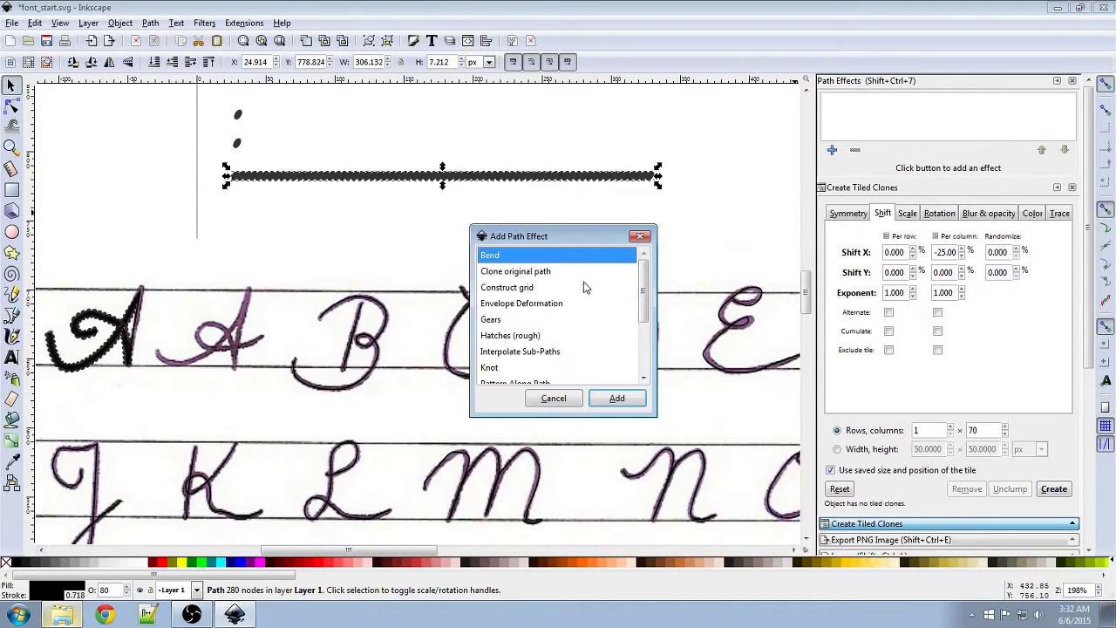
{"action": "left_click", "coordinate": [616, 397]}
{"action": "scroll", "coordinate": [508, 283], "scroll_direction": "left", "scroll_amount": 1}
{"action": "left_click", "coordinate": [509, 287]}
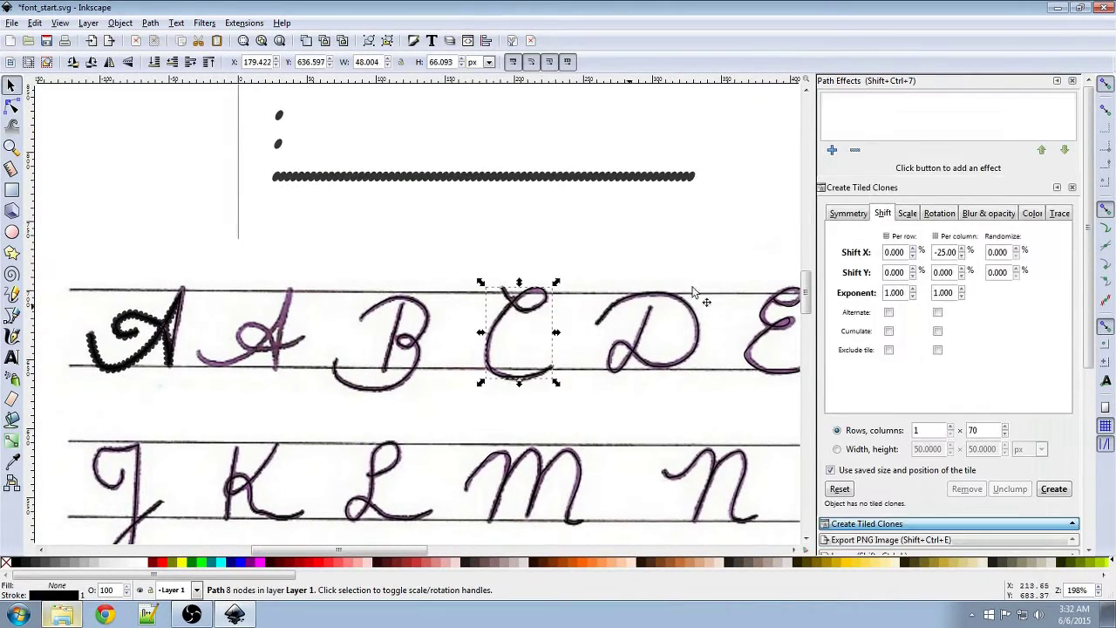
{"action": "left_click", "coordinate": [568, 177]}
{"action": "left_click", "coordinate": [1048, 191]}
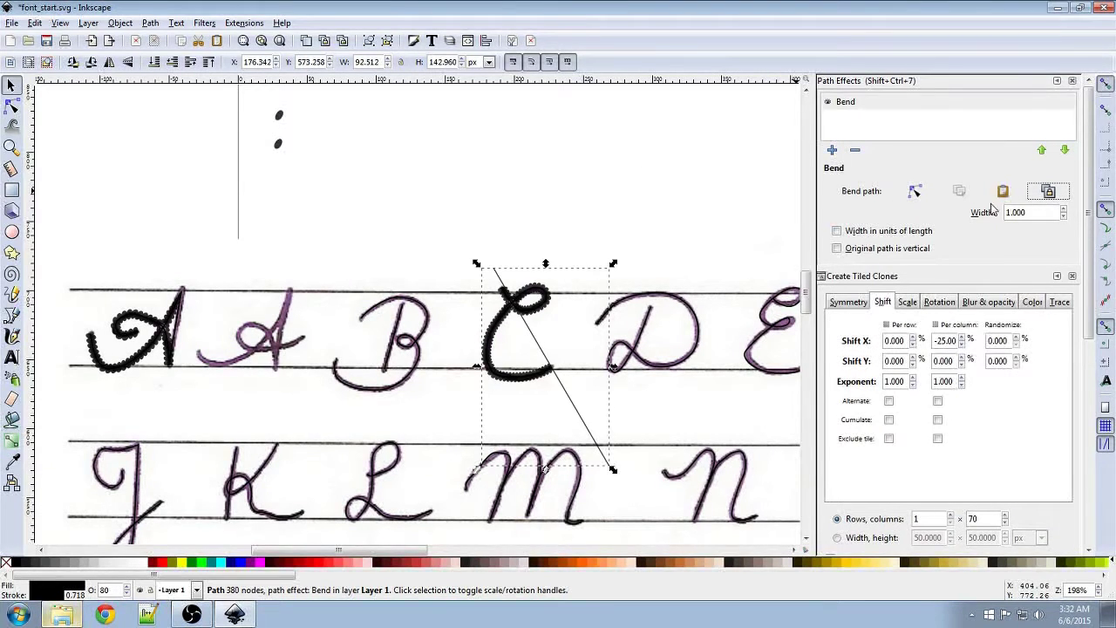
Select the ellipse stroke bent along the letter C and switch to node editing.
{"action": "left_click", "coordinate": [477, 256]}
{"action": "left_click_drag", "start_coordinate": [595, 349], "coordinate": [600, 289]}
{"action": "scroll", "coordinate": [577, 285], "scroll_direction": "up", "scroll_amount": 2}
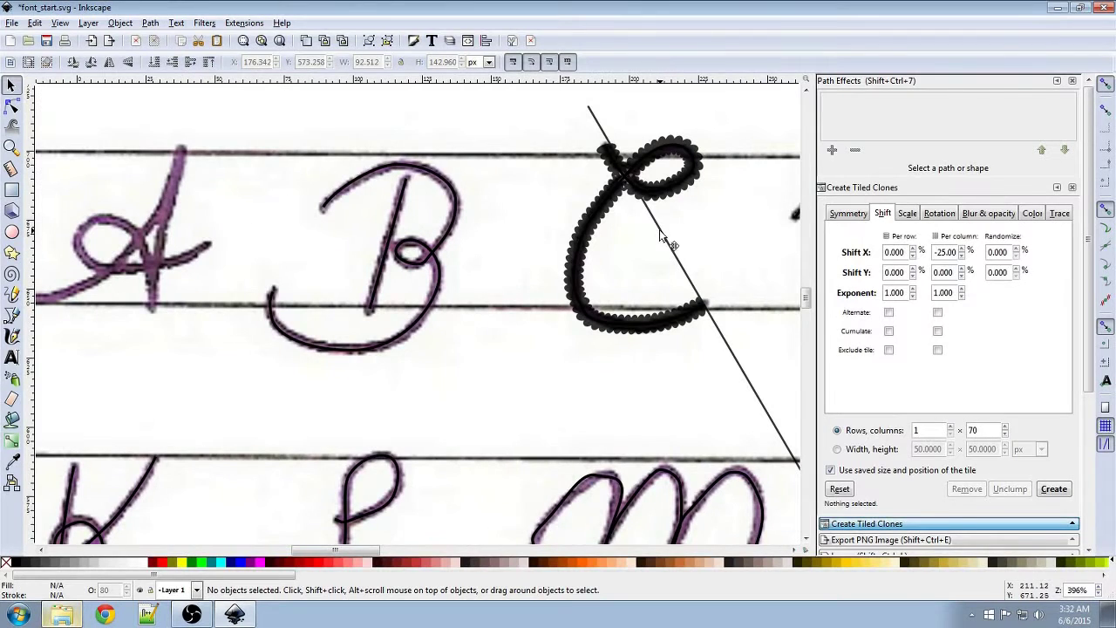
{"action": "left_click", "coordinate": [659, 232]}
{"action": "left_click_drag", "start_coordinate": [672, 248], "coordinate": [539, 224]}
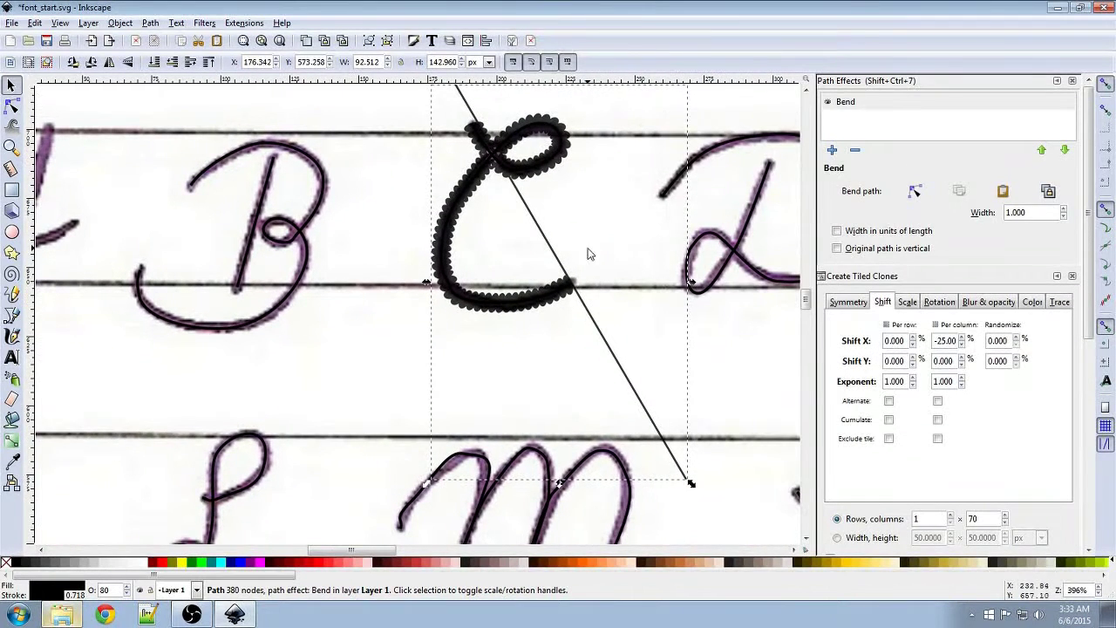
{"action": "left_click", "coordinate": [11, 104]}
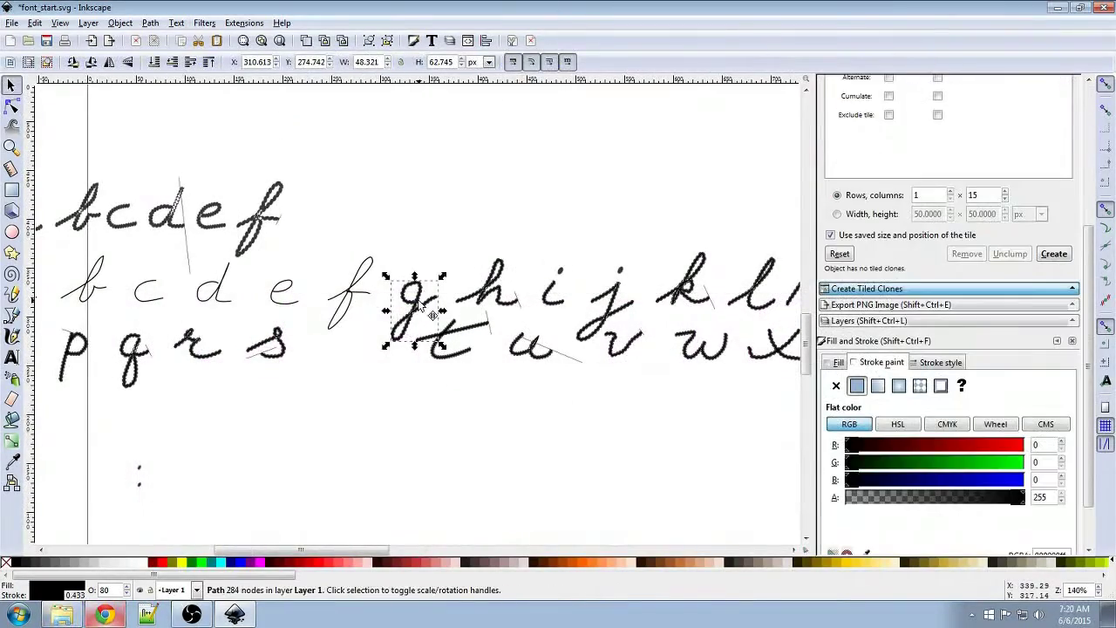
Move the ellipse-stroke letters g, h and i off their traced paths into the row above, after the f.
{"action": "key", "text": "ctrl+z"}
{"action": "left_click", "coordinate": [469, 300]}
{"action": "left_click_drag", "start_coordinate": [494, 280], "coordinate": [378, 203]}
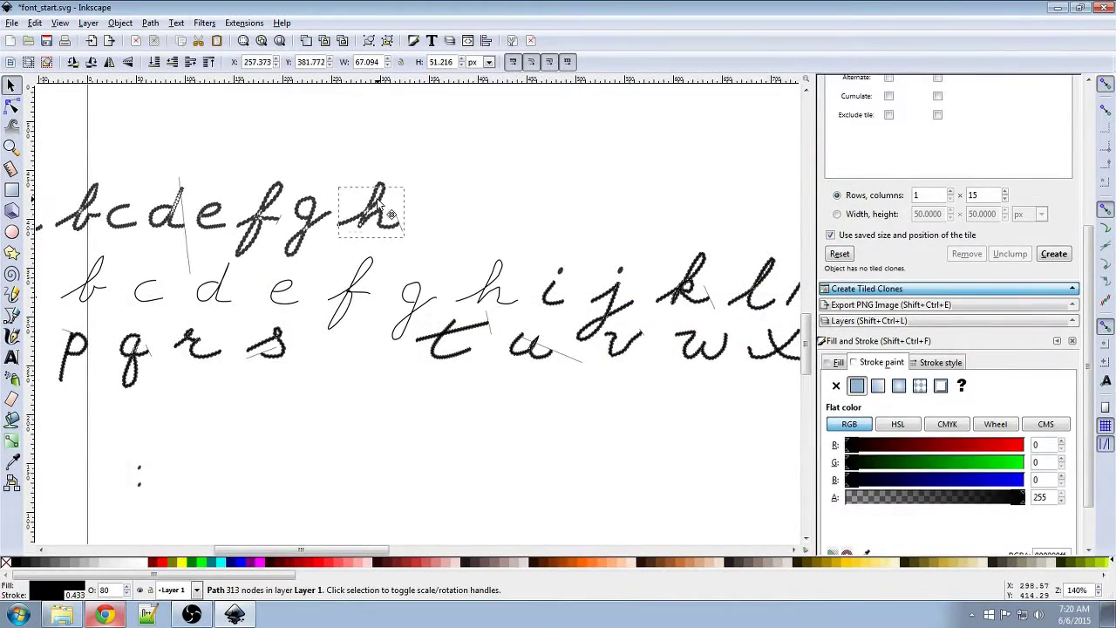
{"action": "left_click_drag", "start_coordinate": [532, 301], "coordinate": [502, 305]}
{"action": "left_click", "coordinate": [522, 294]}
{"action": "key", "text": "ctrl+z"}
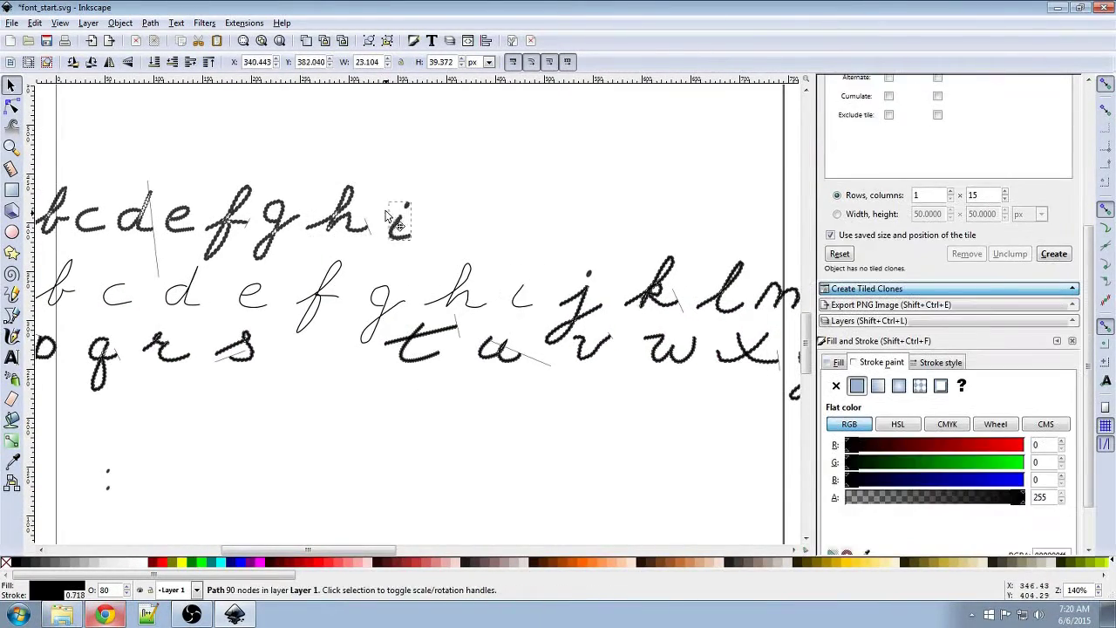
Move the ellipse-stroke letters j and k up into the row above, after the i.
{"action": "left_click", "coordinate": [589, 279]}
{"action": "key", "text": "ctrl+z"}
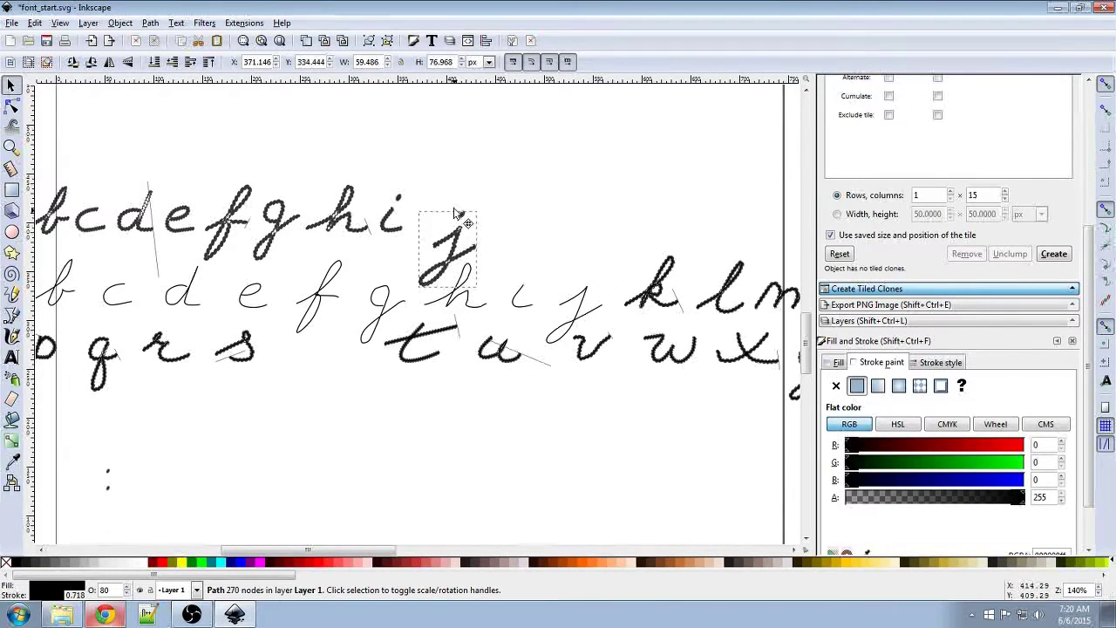
{"action": "left_click_drag", "start_coordinate": [442, 199], "coordinate": [439, 197]}
{"action": "left_click", "coordinate": [672, 301]}
{"action": "key", "text": "ctrl+d"}
{"action": "left_click_drag", "start_coordinate": [669, 281], "coordinate": [622, 228]}
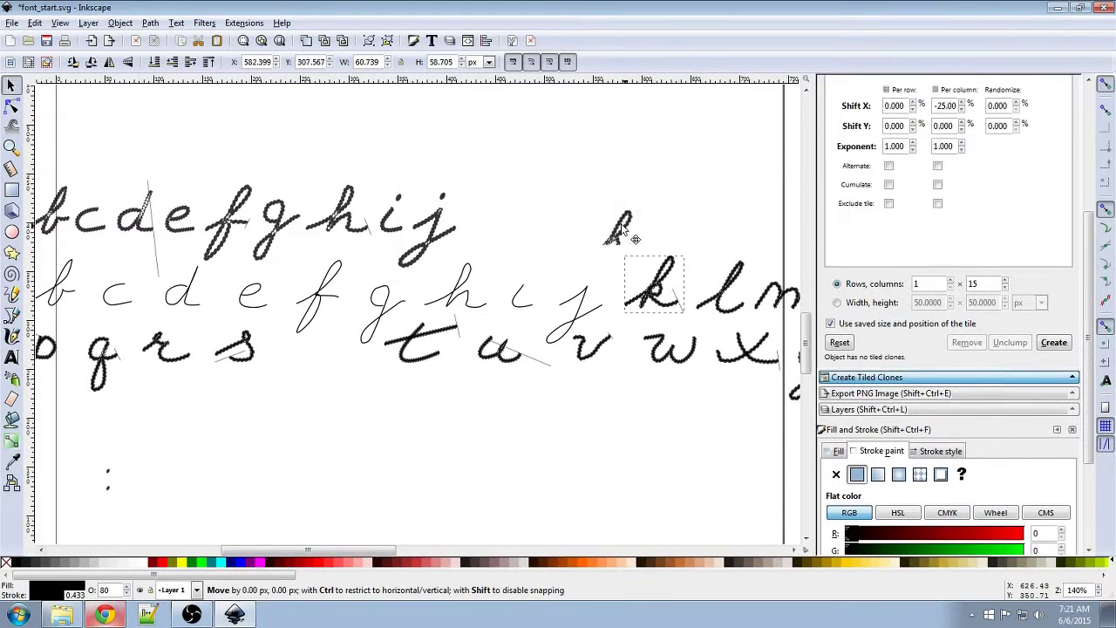
{"action": "key", "text": "ctrl+z"}
{"action": "left_click_drag", "start_coordinate": [675, 272], "coordinate": [511, 224]}
Move the ellipse-stroke letters l, m and n up to complete the first row of lowercase letters.
{"action": "scroll", "coordinate": [572, 369], "scroll_direction": "right", "scroll_amount": 4}
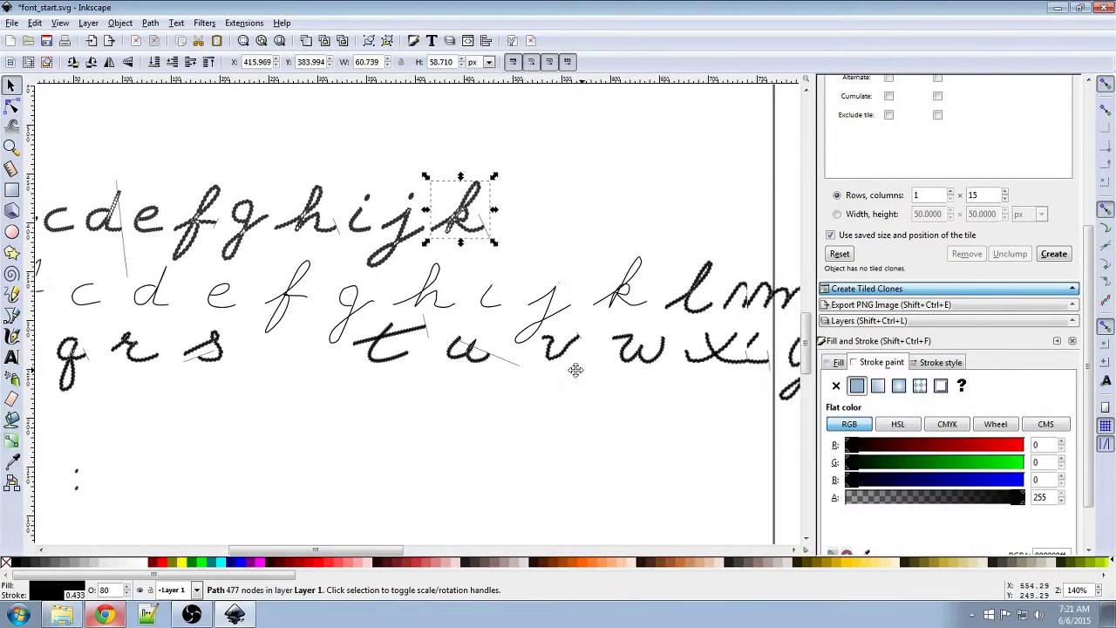
{"action": "left_click", "coordinate": [571, 313]}
{"action": "left_click_drag", "start_coordinate": [575, 297], "coordinate": [416, 223]}
{"action": "left_click", "coordinate": [624, 300]}
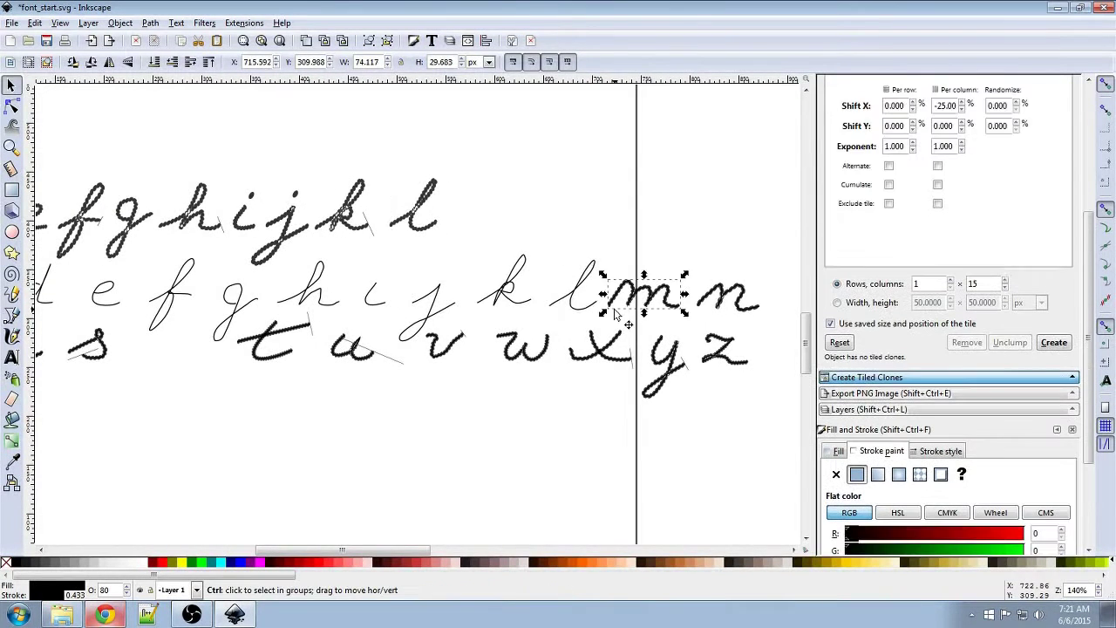
{"action": "left_click_drag", "start_coordinate": [634, 303], "coordinate": [476, 225]}
{"action": "left_click", "coordinate": [723, 305]}
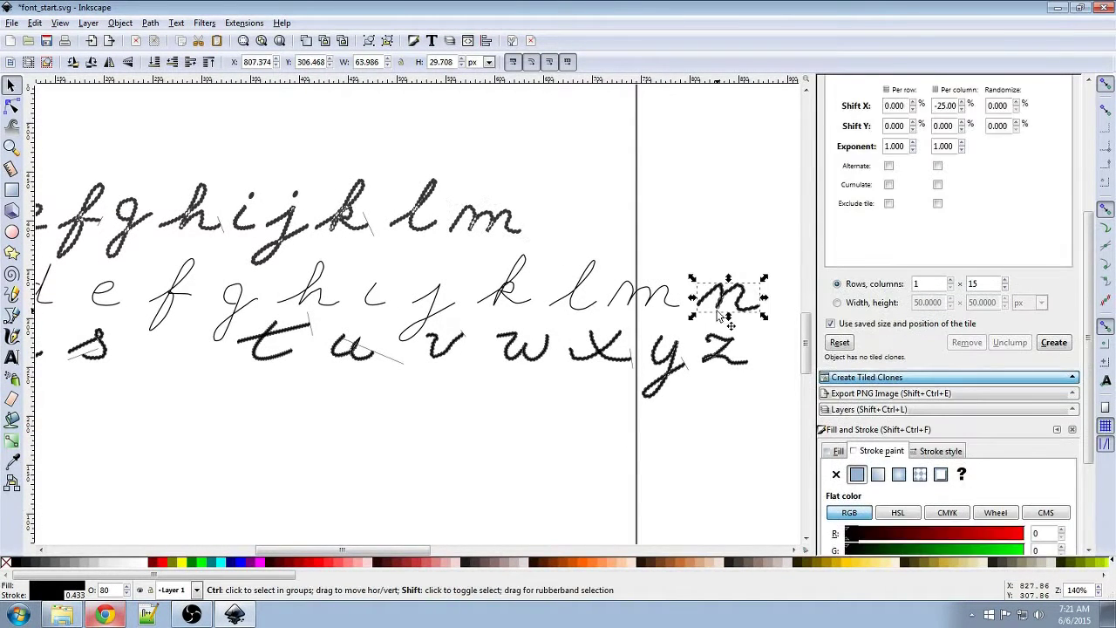
{"action": "left_click_drag", "start_coordinate": [722, 305], "coordinate": [571, 230]}
Delete all the thin traced paths left in the row between the a–n and o–z ellipse-stroke letters.
{"action": "scroll", "coordinate": [471, 248], "scroll_direction": "up", "scroll_amount": 3, "text": "ctrl"}
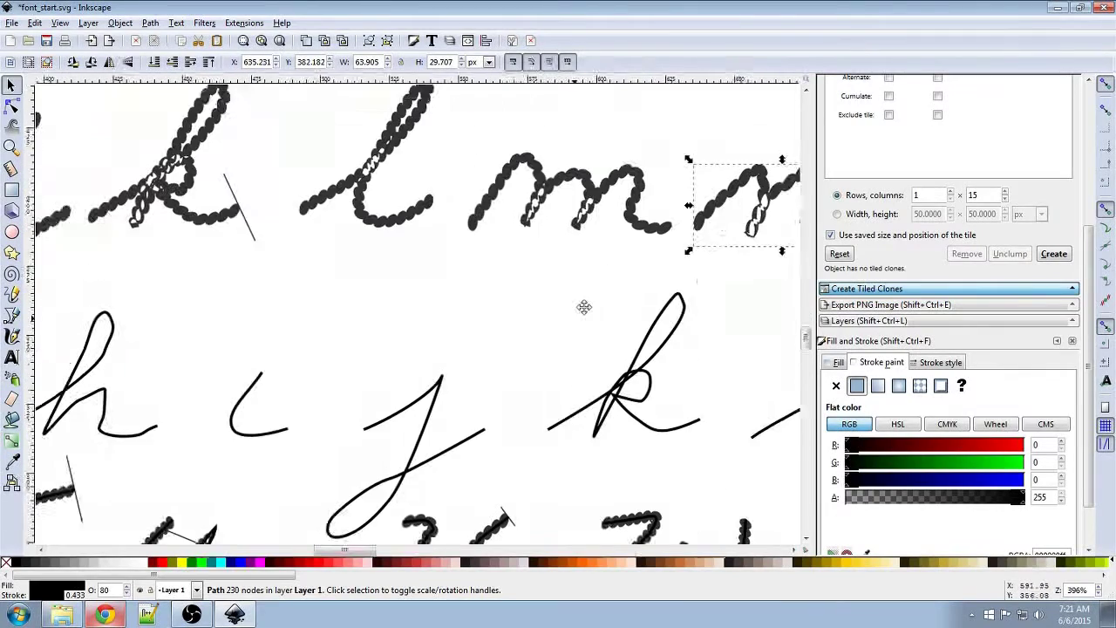
{"action": "scroll", "coordinate": [538, 311], "scroll_direction": "down", "scroll_amount": 5, "text": "ctrl"}
{"action": "left_click_drag", "start_coordinate": [597, 347], "coordinate": [78, 300]}
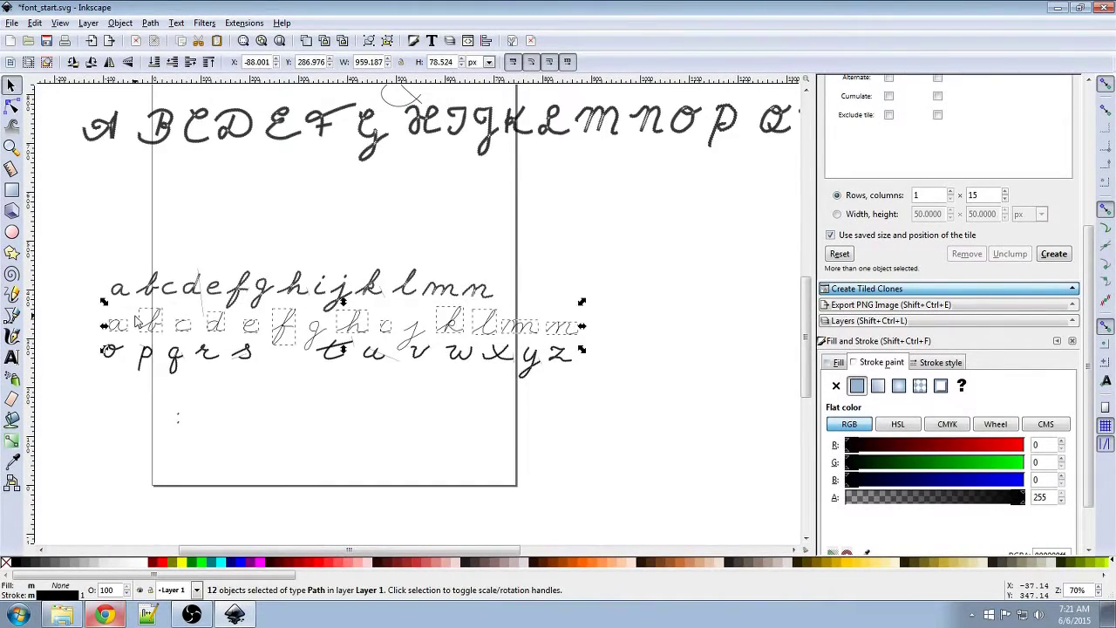
{"action": "left_click_drag", "start_coordinate": [329, 415], "coordinate": [427, 409]}
{"action": "key", "text": "Delete"}
{"action": "left_click", "coordinate": [414, 326]}
{"action": "key", "text": "Delete"}
{"action": "left_click", "coordinate": [512, 326]}
{"action": "key", "text": "Delete"}
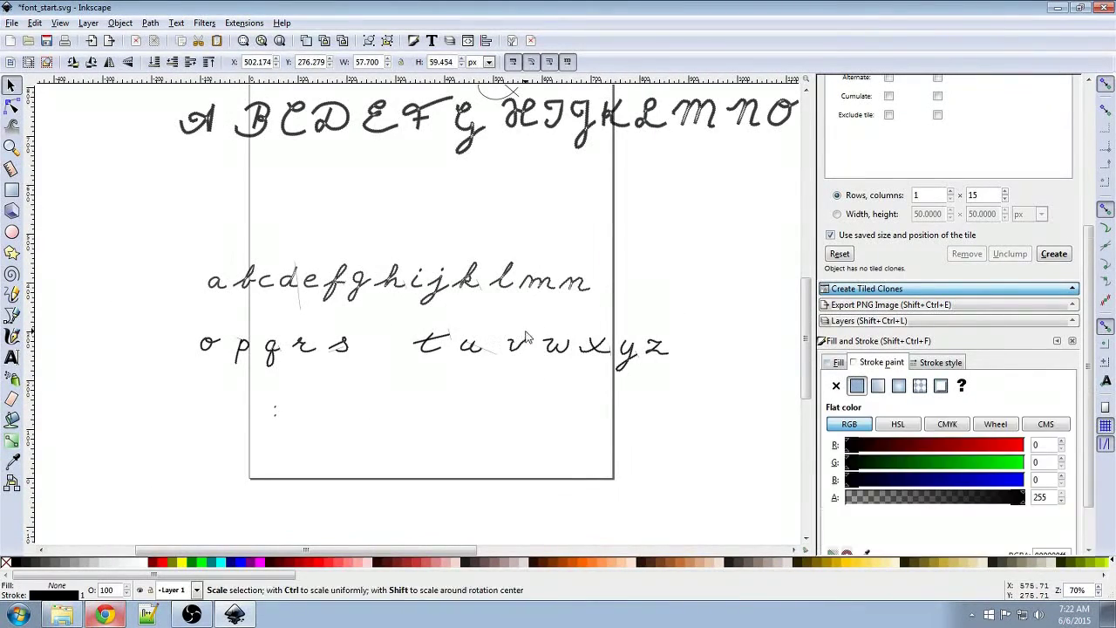
Select the row of ellipse-stroke letters a to n and move it up closer to the capitals.
{"action": "left_click_drag", "start_coordinate": [620, 307], "coordinate": [202, 233]}
{"action": "left_click_drag", "start_coordinate": [256, 284], "coordinate": [269, 171]}
{"action": "left_click", "coordinate": [289, 284]}
{"action": "left_click_drag", "start_coordinate": [785, 331], "coordinate": [329, 329]}
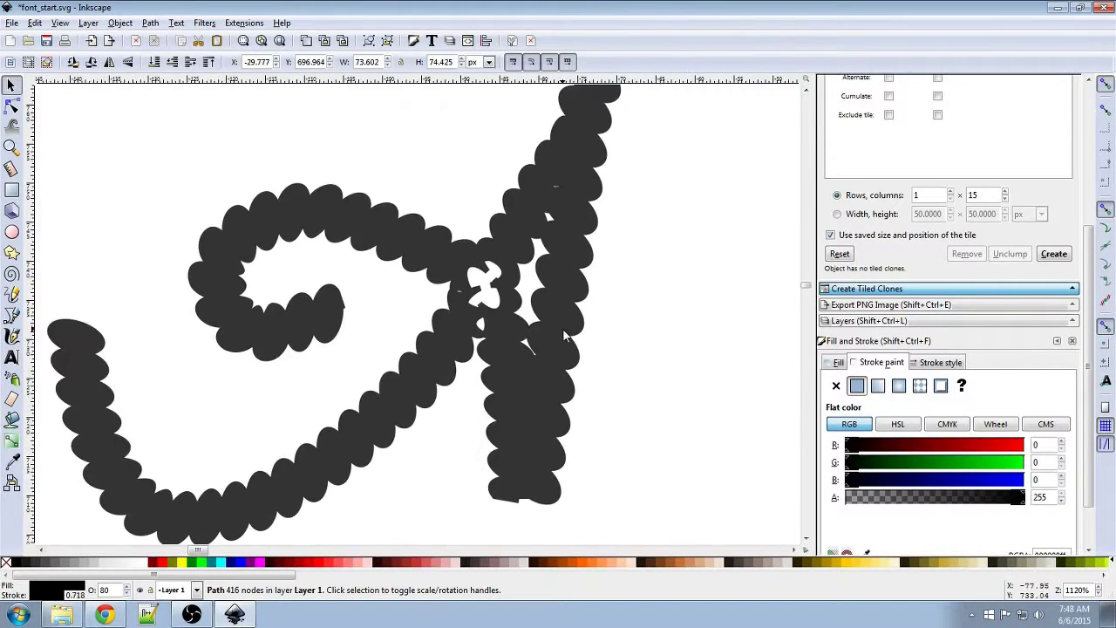
Cover the gaps where the capital A's strokes cross with a filled ellipse and merge it into the letter with Union.
{"action": "key", "text": "plus"}
{"action": "left_click", "coordinate": [12, 231]}
{"action": "left_click_drag", "start_coordinate": [543, 339], "coordinate": [470, 225]}
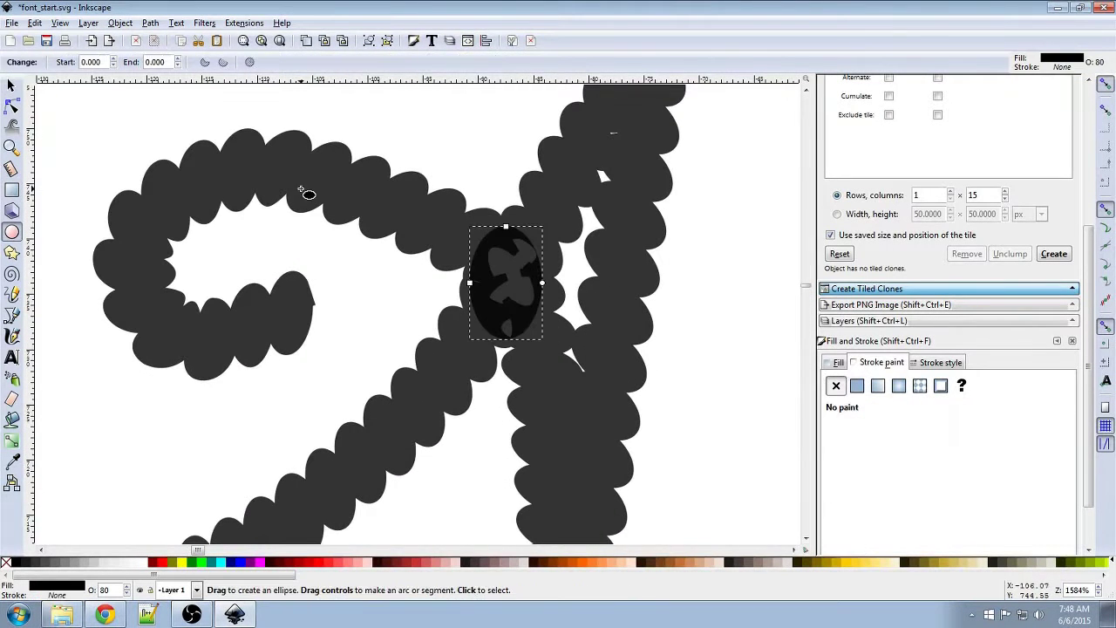
{"action": "left_click", "coordinate": [12, 85]}
{"action": "left_click_drag", "start_coordinate": [465, 283], "coordinate": [462, 284]}
{"action": "left_click_drag", "start_coordinate": [547, 282], "coordinate": [550, 283]}
{"action": "left_click", "coordinate": [445, 235], "text": "shift"}
{"action": "left_click", "coordinate": [150, 23]}
{"action": "left_click", "coordinate": [166, 101]}
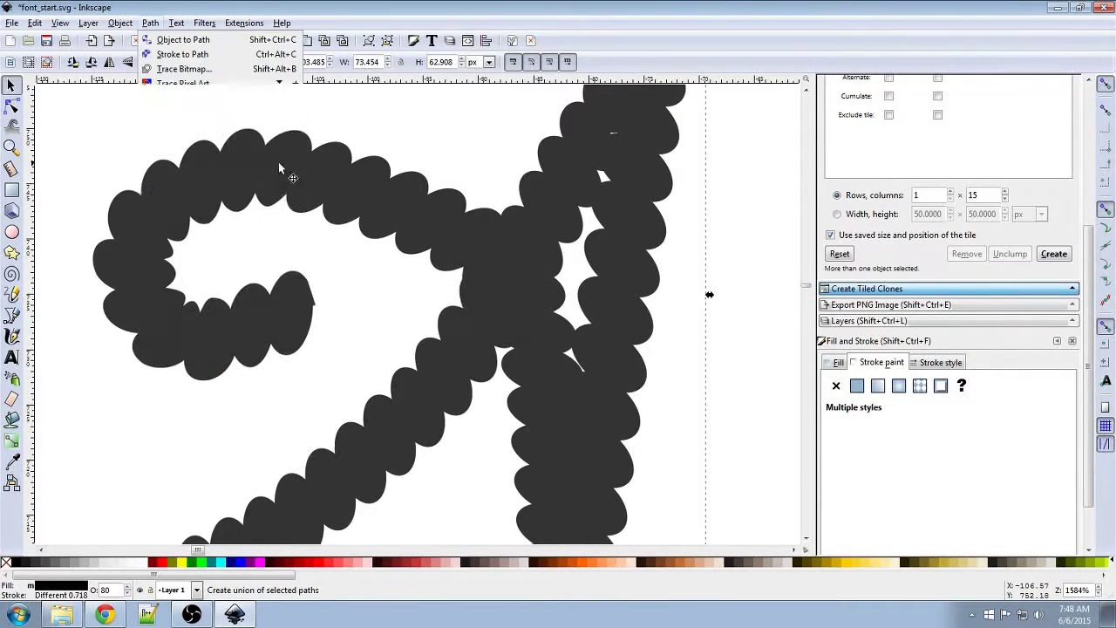
Draw two more ellipses over the gaps along the capital A's right stem and merge them into the letter with Union.
{"action": "left_click_drag", "start_coordinate": [282, 170], "coordinate": [213, 147]}
{"action": "left_click", "coordinate": [11, 232]}
{"action": "left_click_drag", "start_coordinate": [482, 320], "coordinate": [523, 361]}
{"action": "left_click_drag", "start_coordinate": [515, 99], "coordinate": [565, 168]}
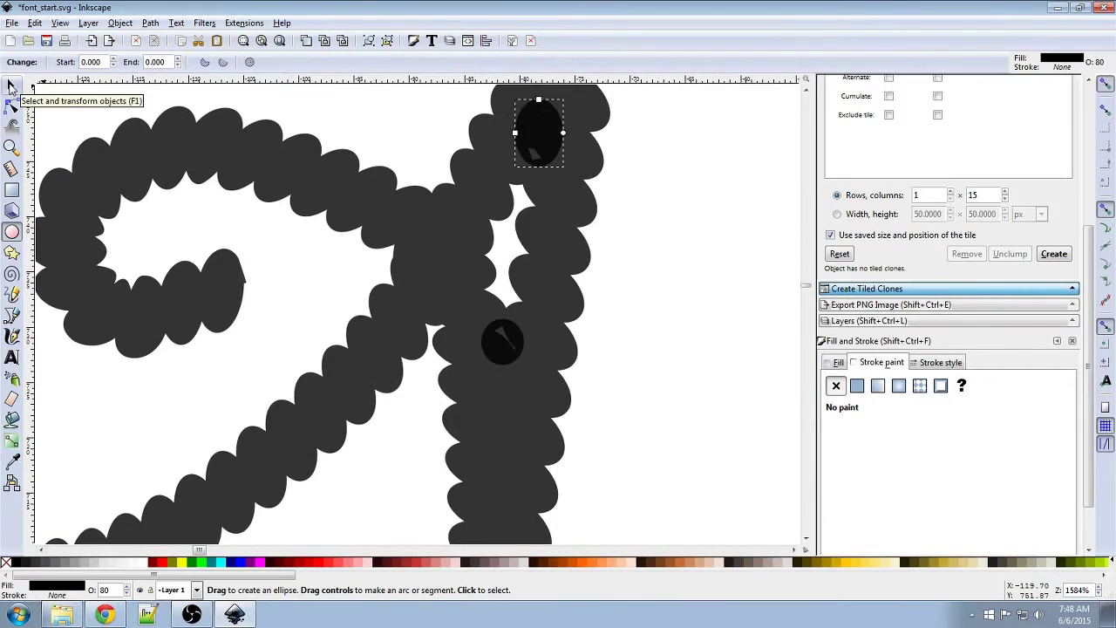
{"action": "left_click", "coordinate": [12, 85]}
{"action": "left_click", "coordinate": [496, 348]}
{"action": "left_click", "coordinate": [538, 131], "text": "shift"}
{"action": "left_click", "coordinate": [166, 105]}
Simplify the merged capital A path.
{"action": "left_click", "coordinate": [151, 23]}
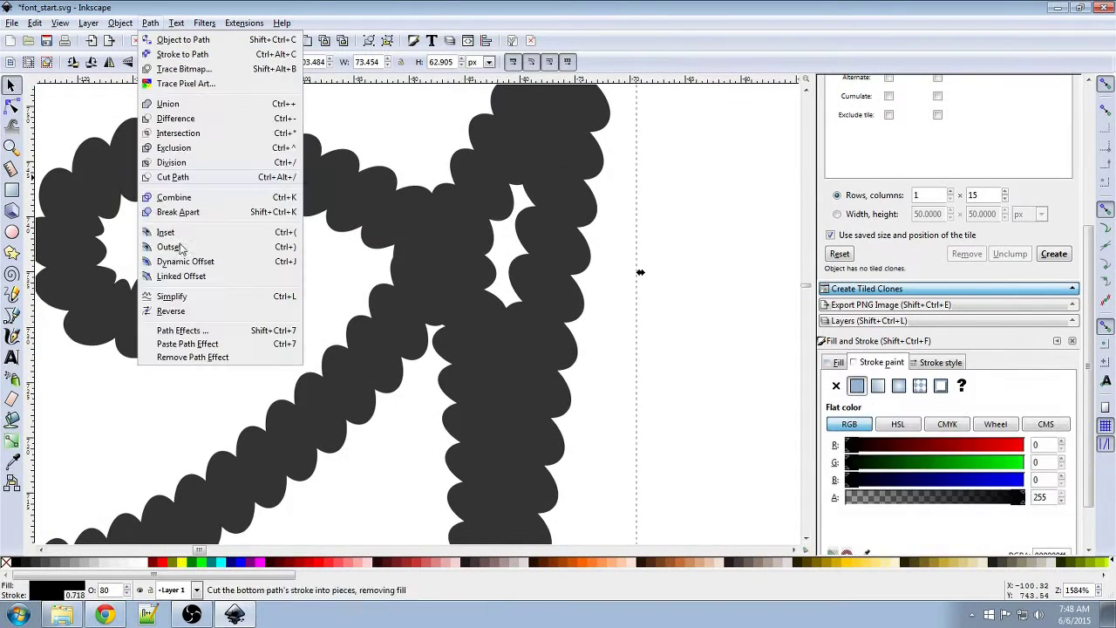
{"action": "left_click", "coordinate": [177, 296]}
{"action": "scroll", "coordinate": [488, 321], "scroll_direction": "down", "scroll_amount": 3}
{"action": "scroll", "coordinate": [519, 320], "scroll_direction": "up", "scroll_amount": 5}
{"action": "key", "text": "minus"}
{"action": "key", "text": "minus"}
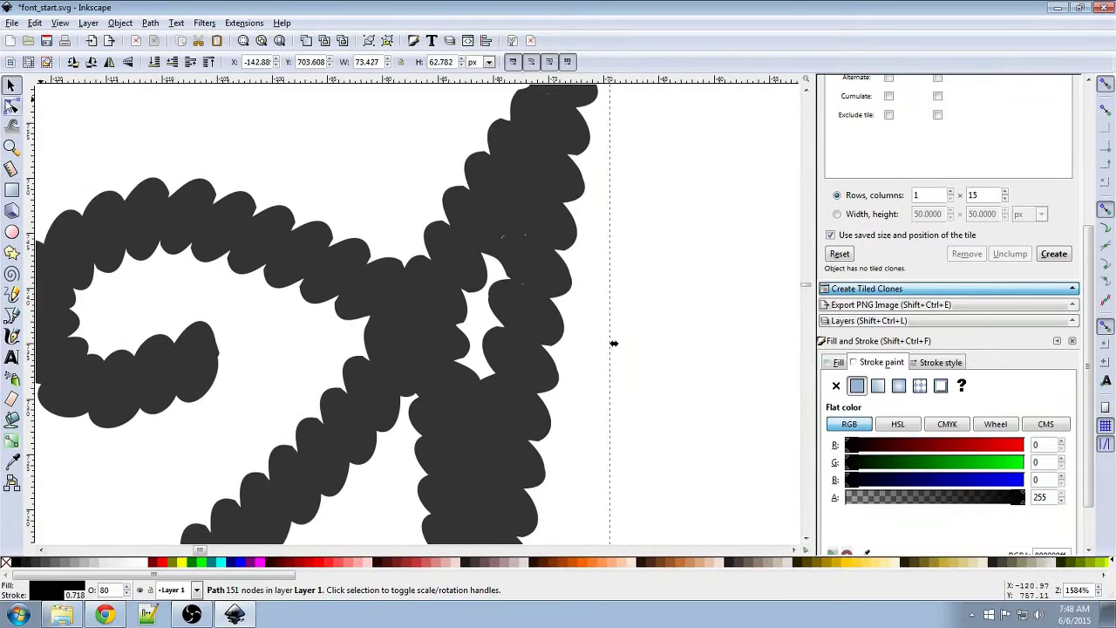
Draw more filled ellipses over the remaining gaps along the capital A's right stem and merge them into the letter with Union.
{"action": "key", "text": "e"}
{"action": "mouse_move", "coordinate": [524, 287]}
{"action": "left_mouse_down"}
{"action": "mouse_move", "coordinate": [533, 274]}
{"action": "mouse_move", "coordinate": [511, 231]}
{"action": "left_mouse_up"}
{"action": "key", "text": "s"}
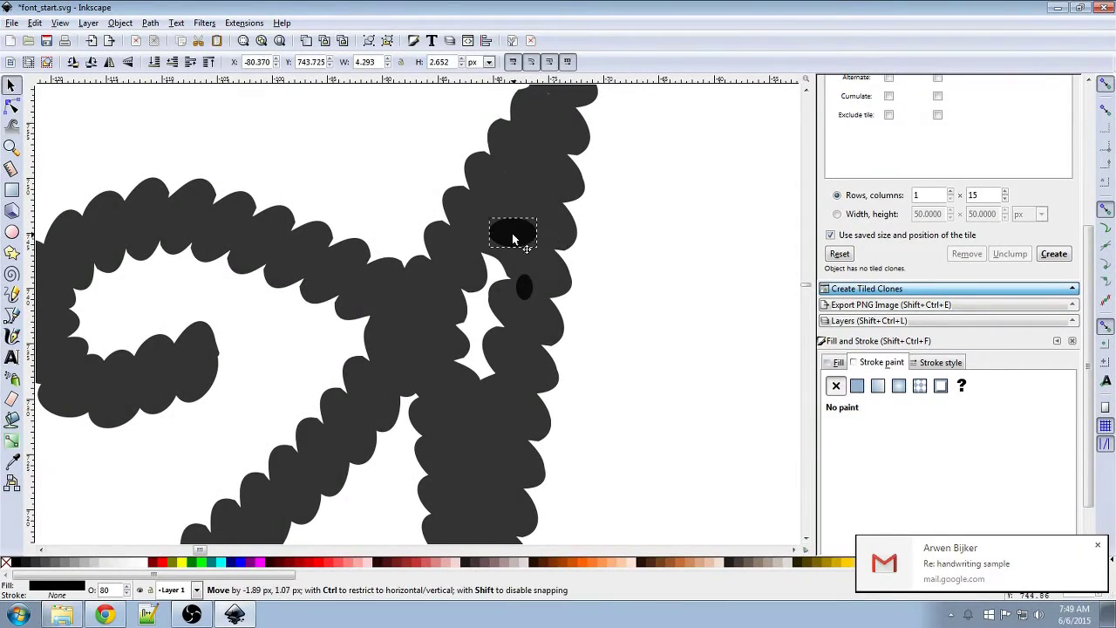
{"action": "key", "text": "e"}
{"action": "key", "text": "s"}
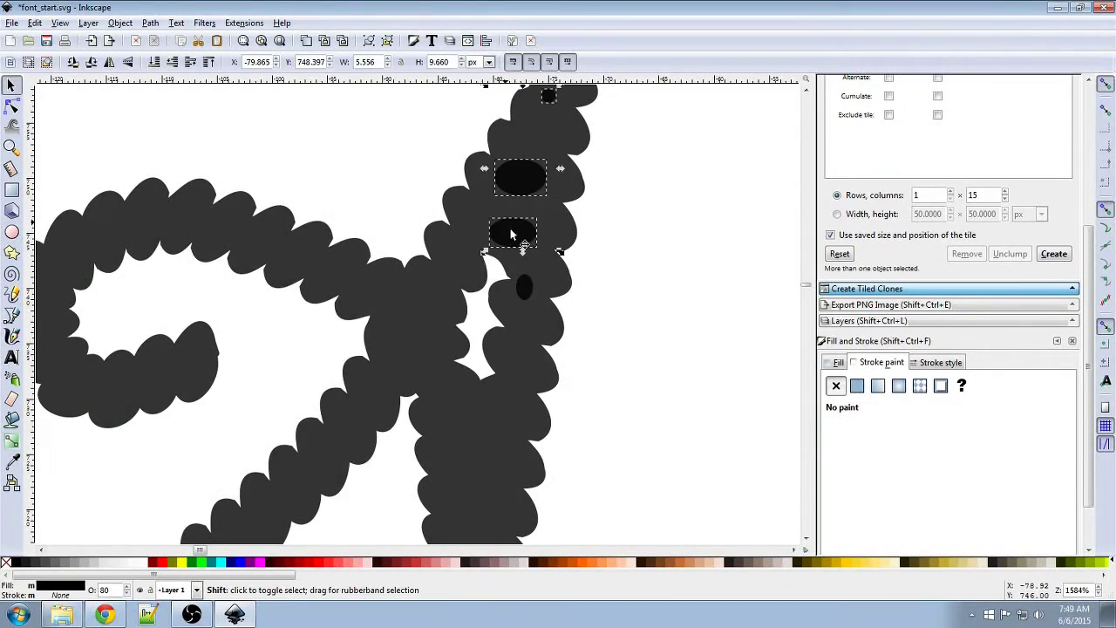
{"action": "left_click", "coordinate": [150, 23]}
{"action": "left_click", "coordinate": [174, 117]}
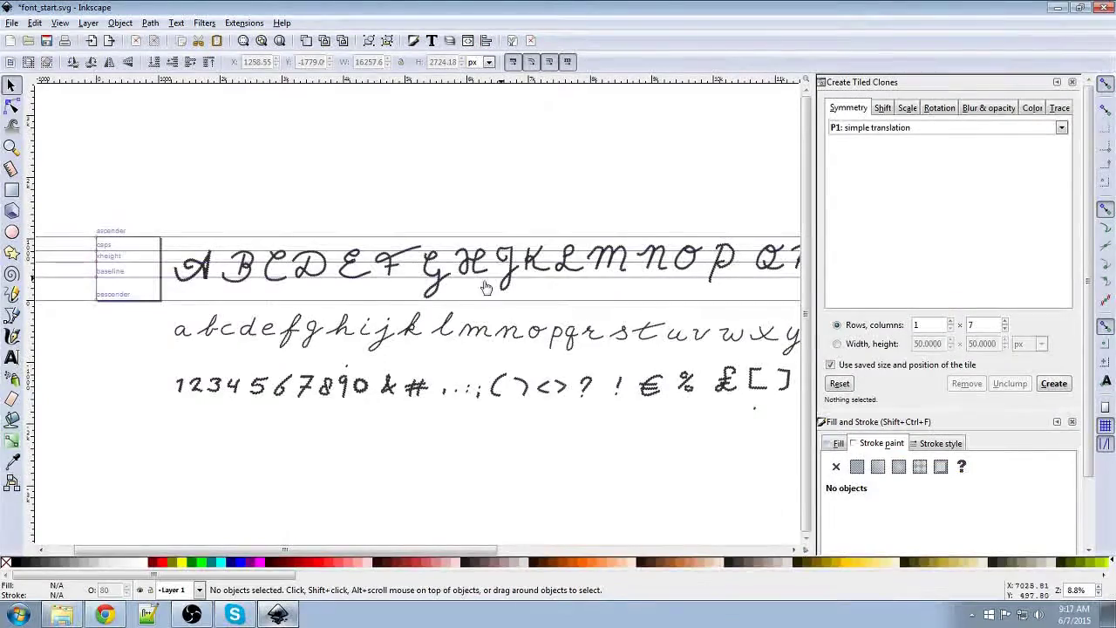
Examine the arranged rows of capitals, lowercase letters, digits and symbols, checking individual capitals up close.
{"action": "left_click_drag", "start_coordinate": [287, 305], "coordinate": [356, 318]}
{"action": "scroll", "coordinate": [367, 317], "scroll_direction": "down", "scroll_amount": 2}
{"action": "scroll", "coordinate": [383, 316], "scroll_direction": "up", "scroll_amount": 5}
{"action": "left_click", "coordinate": [471, 253]}
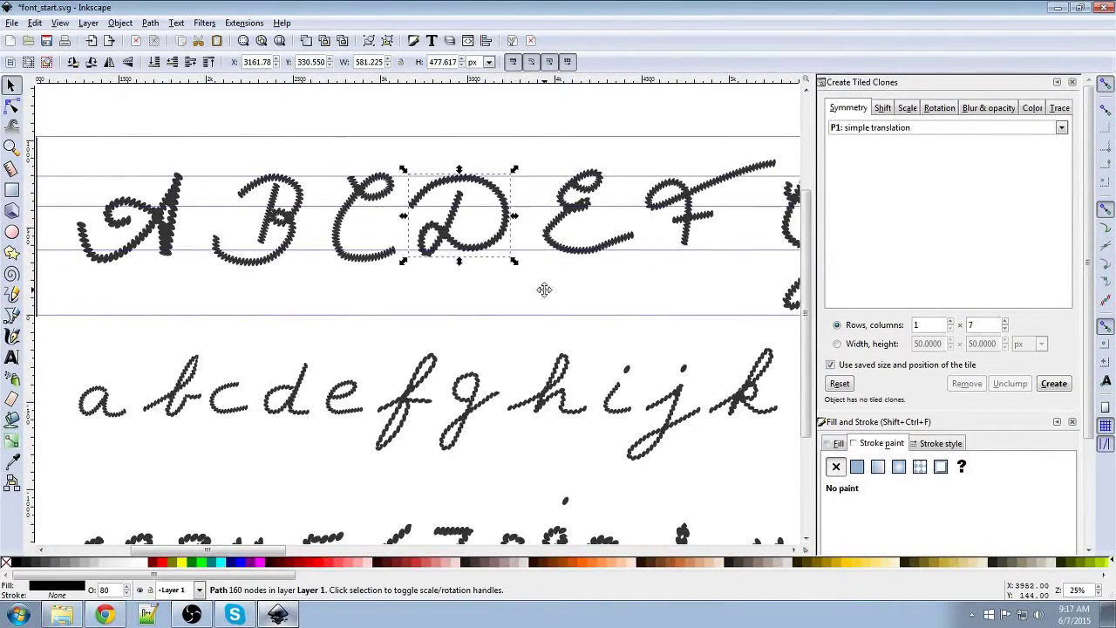
{"action": "scroll", "coordinate": [446, 249], "scroll_direction": "right", "scroll_amount": 5}
{"action": "left_click_drag", "start_coordinate": [516, 161], "coordinate": [480, 175]}
{"action": "left_click_drag", "start_coordinate": [571, 288], "coordinate": [386, 294]}
{"action": "left_click", "coordinate": [480, 209]}
{"action": "left_click_drag", "start_coordinate": [528, 168], "coordinate": [544, 157]}
{"action": "left_click_drag", "start_coordinate": [531, 247], "coordinate": [399, 255]}
{"action": "key", "text": "minus"}
{"action": "key", "text": "minus"}
{"action": "key", "text": "minus"}
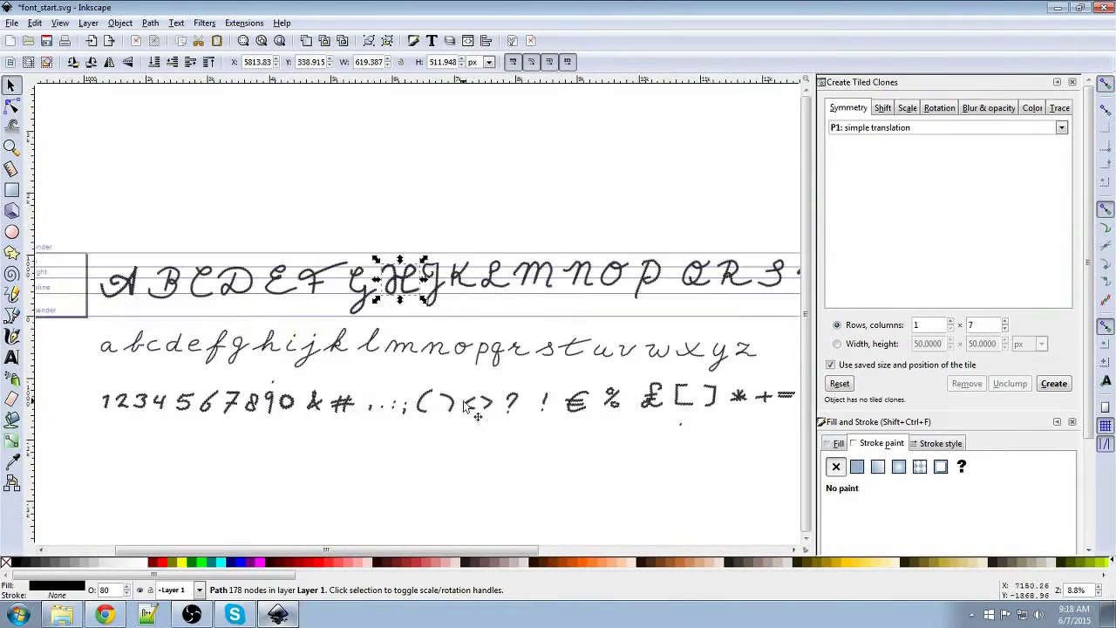
{"action": "left_click_drag", "start_coordinate": [450, 484], "coordinate": [542, 407]}
{"action": "scroll", "coordinate": [232, 341], "scroll_direction": "right", "scroll_amount": 4}
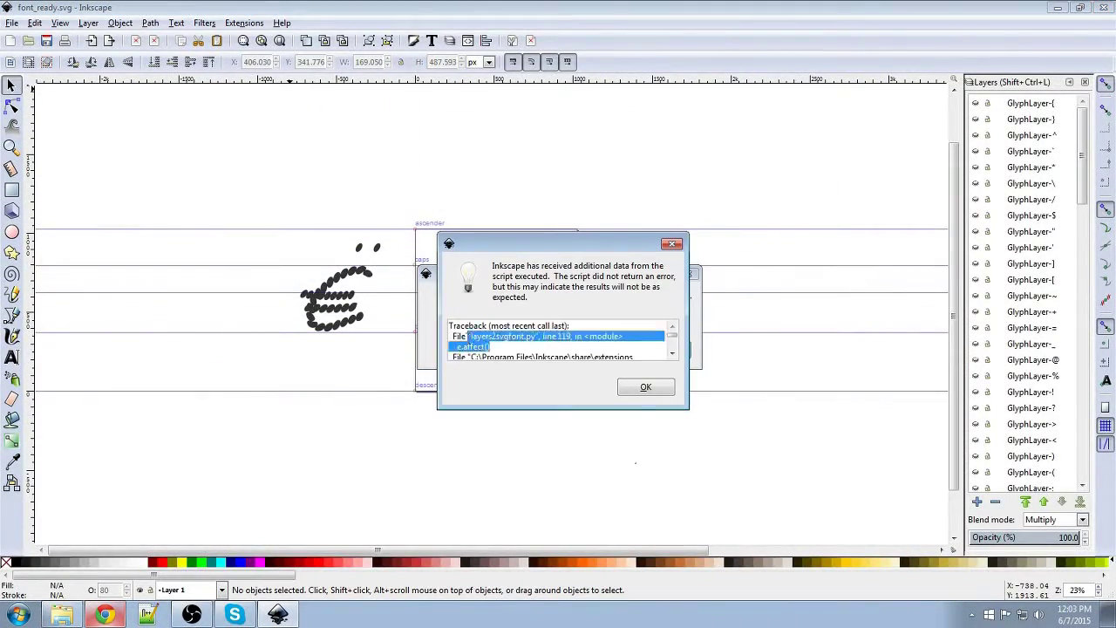
Read through the layers2svgfont.py error report and set the baseline guide's Y position to 373 px.
{"action": "scroll", "coordinate": [527, 347], "scroll_direction": "down", "scroll_amount": 7}
{"action": "scroll", "coordinate": [551, 348], "scroll_direction": "up", "scroll_amount": 2}
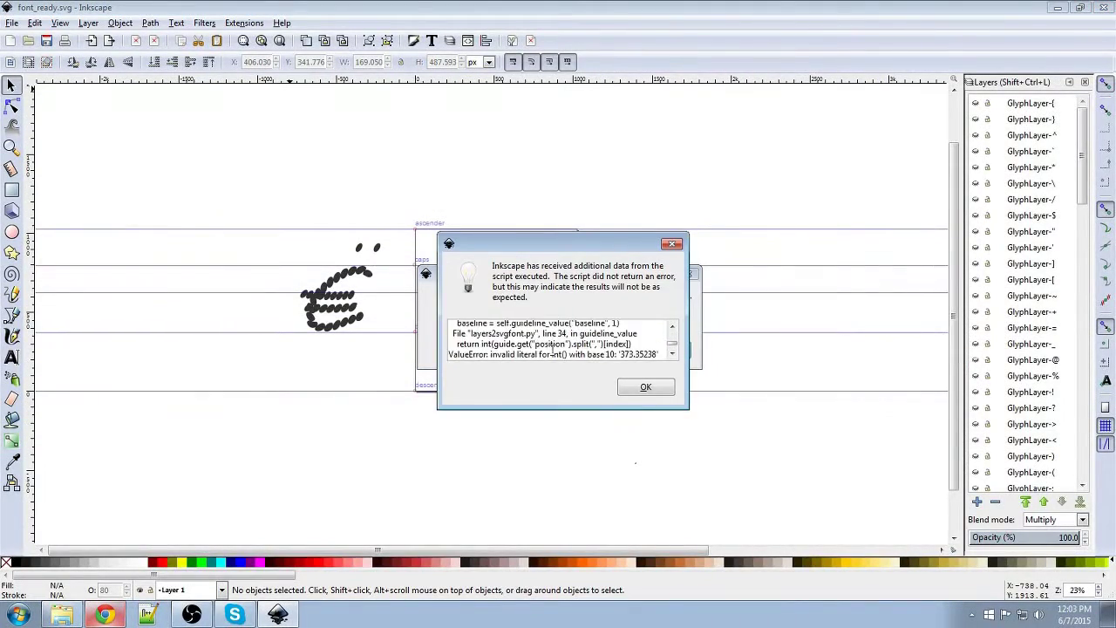
{"action": "double_click", "coordinate": [415, 332]}
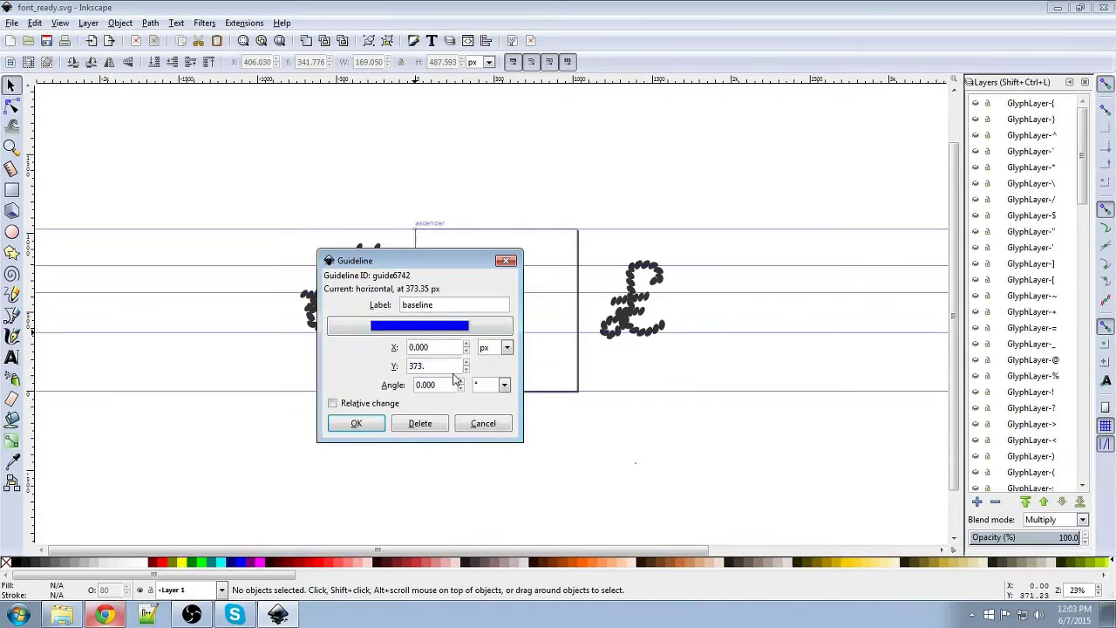
{"action": "key", "text": "Return"}
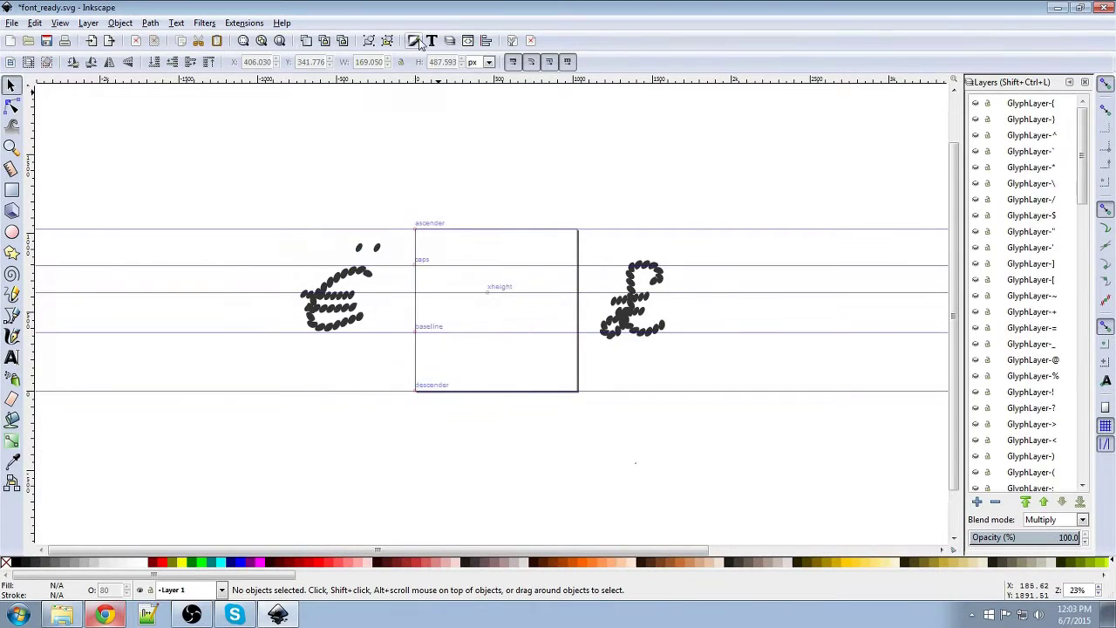
Rerun the glyph-layers-to-SVG-font conversion, read its error report and change the caps guide's Y position to a whole number.
{"action": "left_click", "coordinate": [244, 23]}
{"action": "mouse_move", "coordinate": [279, 229]}
{"action": "left_click", "coordinate": [505, 254]}
{"action": "scroll", "coordinate": [602, 335], "scroll_direction": "down", "scroll_amount": 5}
{"action": "scroll", "coordinate": [602, 335], "scroll_direction": "down", "scroll_amount": 2}
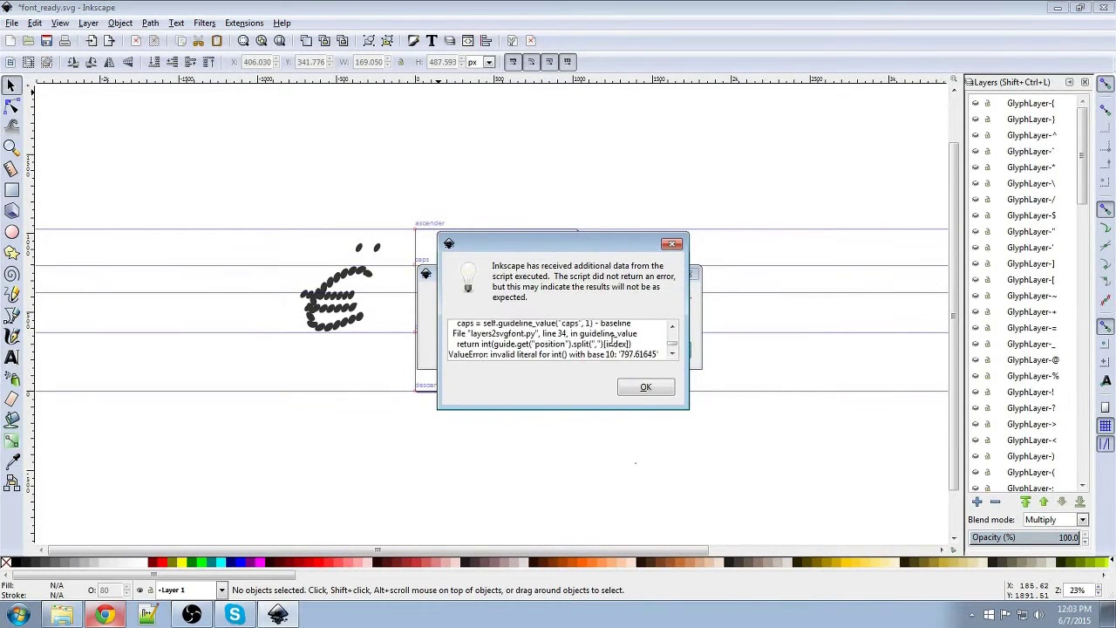
{"action": "scroll", "coordinate": [601, 335], "scroll_direction": "up", "scroll_amount": 2}
{"action": "left_click", "coordinate": [645, 386]}
{"action": "double_click", "coordinate": [416, 265]}
{"action": "key", "text": "Return"}
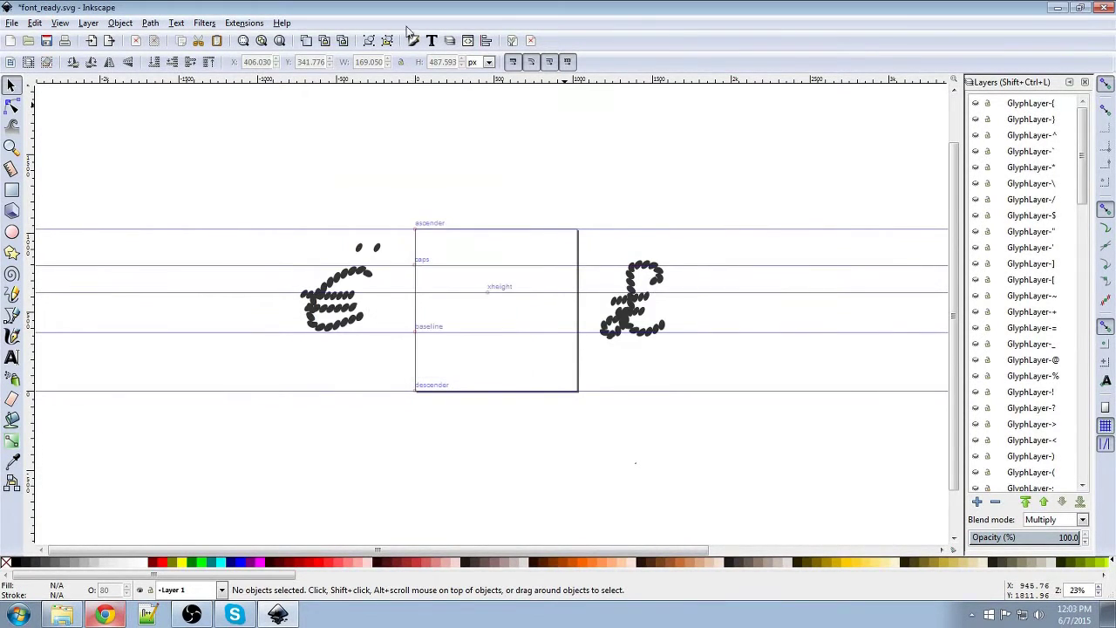
Repeat the SVG font conversion, read its error report and set the xheight guide's Y position to 623 px.
{"action": "left_click", "coordinate": [244, 22]}
{"action": "mouse_move", "coordinate": [279, 229]}
{"action": "left_click", "coordinate": [506, 253]}
{"action": "scroll", "coordinate": [602, 340], "scroll_direction": "down", "scroll_amount": 5}
{"action": "scroll", "coordinate": [601, 340], "scroll_direction": "up", "scroll_amount": 4}
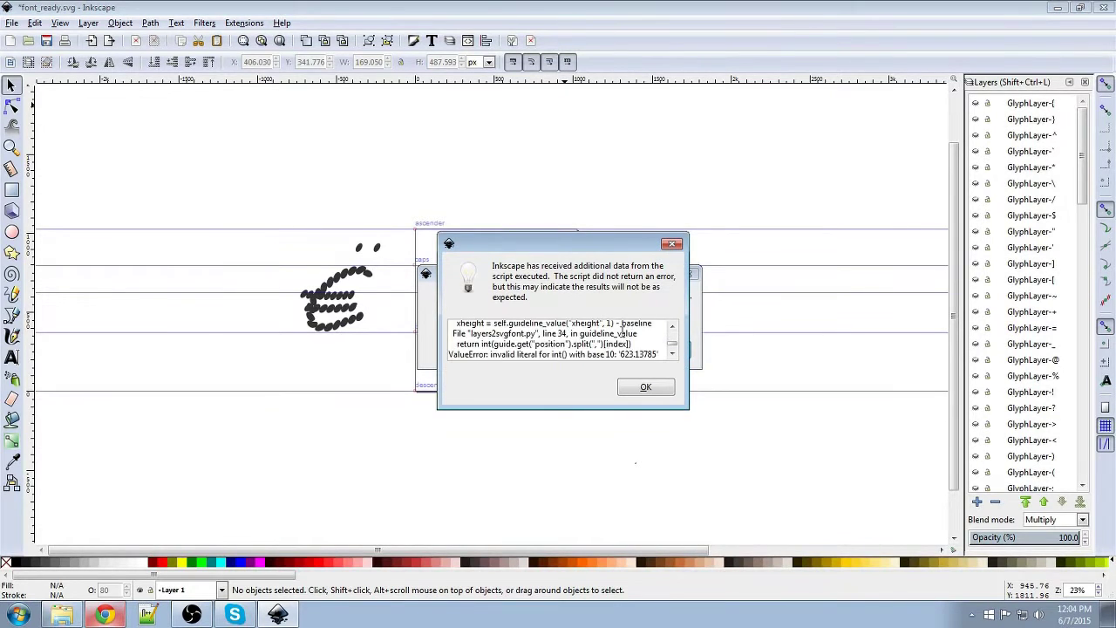
{"action": "left_click", "coordinate": [645, 386]}
{"action": "double_click", "coordinate": [490, 299]}
{"action": "left_click_drag", "start_coordinate": [497, 326], "coordinate": [533, 364]}
{"action": "key", "text": "BackSpace"}
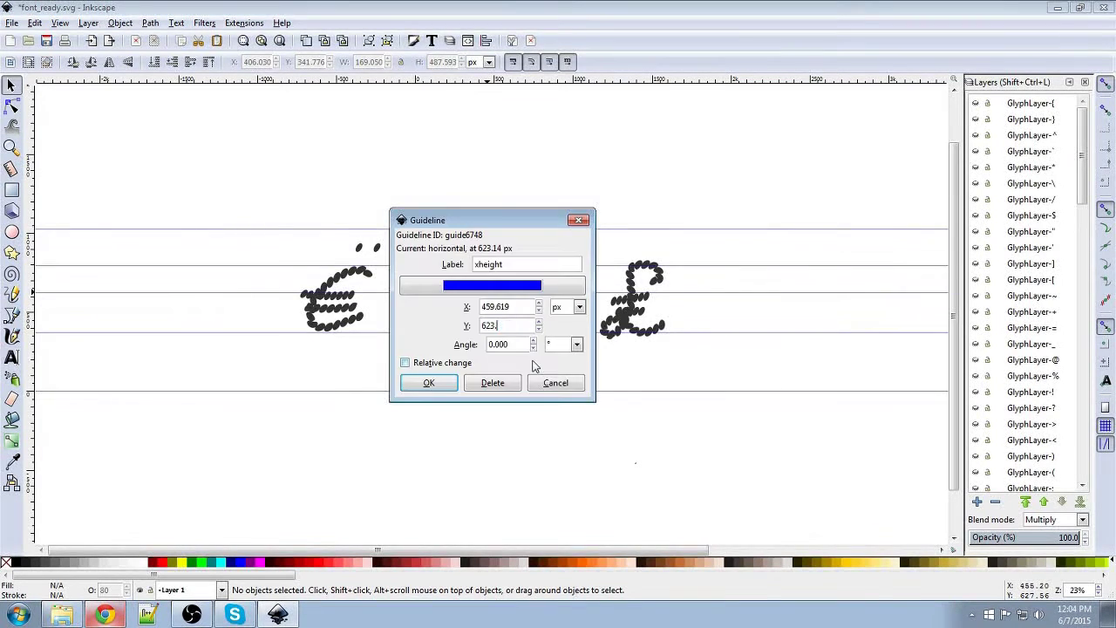
{"action": "key", "text": "Return"}
Run the conversion of the glyph layers to an SVG font once more.
{"action": "left_click", "coordinate": [244, 23]}
{"action": "mouse_move", "coordinate": [279, 230]}
{"action": "left_click", "coordinate": [505, 259]}
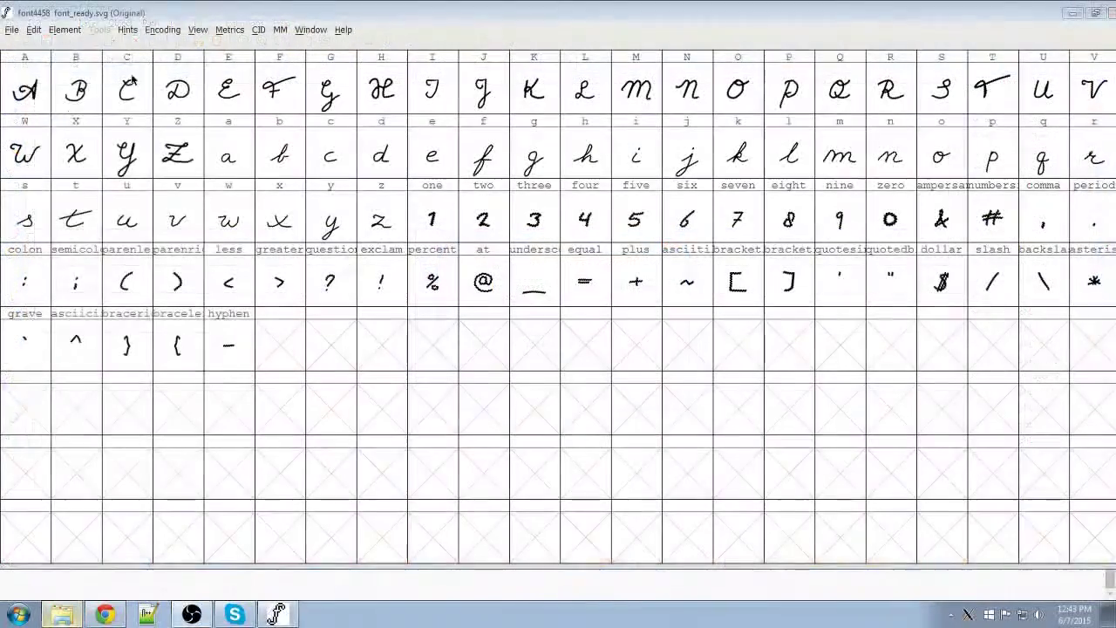
In FontForge, reencode the font_ready.svg font to ISO 8859-1.
{"action": "left_click", "coordinate": [64, 30]}
{"action": "left_click", "coordinate": [162, 30]}
{"action": "mouse_move", "coordinate": [181, 48]}
{"action": "left_click", "coordinate": [327, 72]}
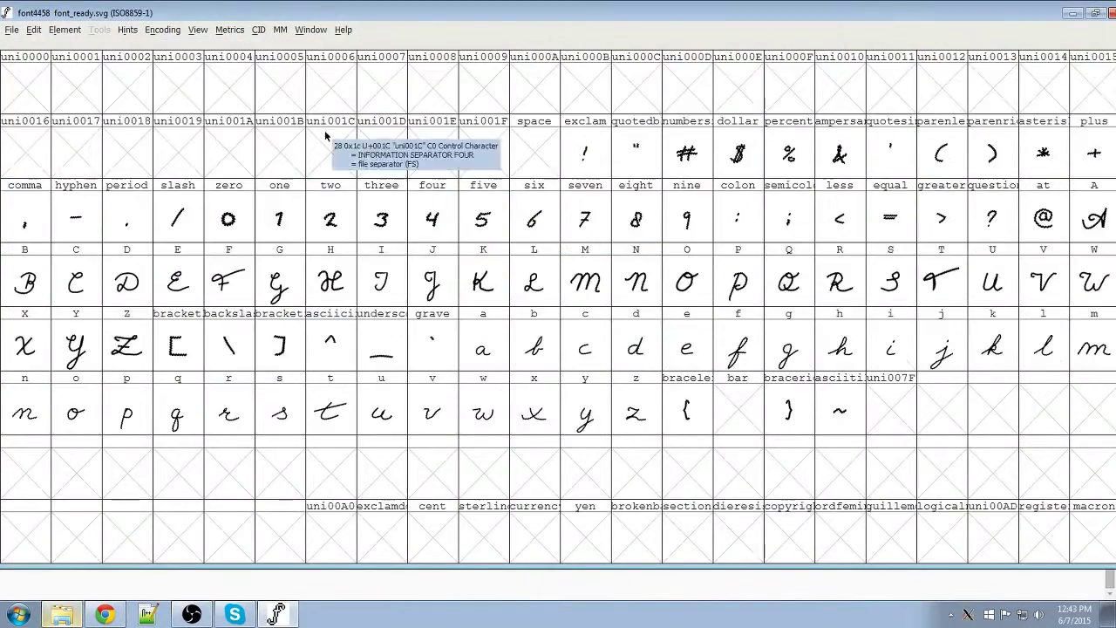
Copy the backslash glyph into the empty bar slot.
{"action": "left_click", "coordinate": [228, 349]}
{"action": "key", "text": "ctrl+c"}
{"action": "left_click", "coordinate": [738, 410]}
{"action": "key", "text": "ctrl+v"}
Open the bar glyph, rotate its slanted stroke until it stands upright, and close the glyph window.
{"action": "double_click", "coordinate": [738, 410]}
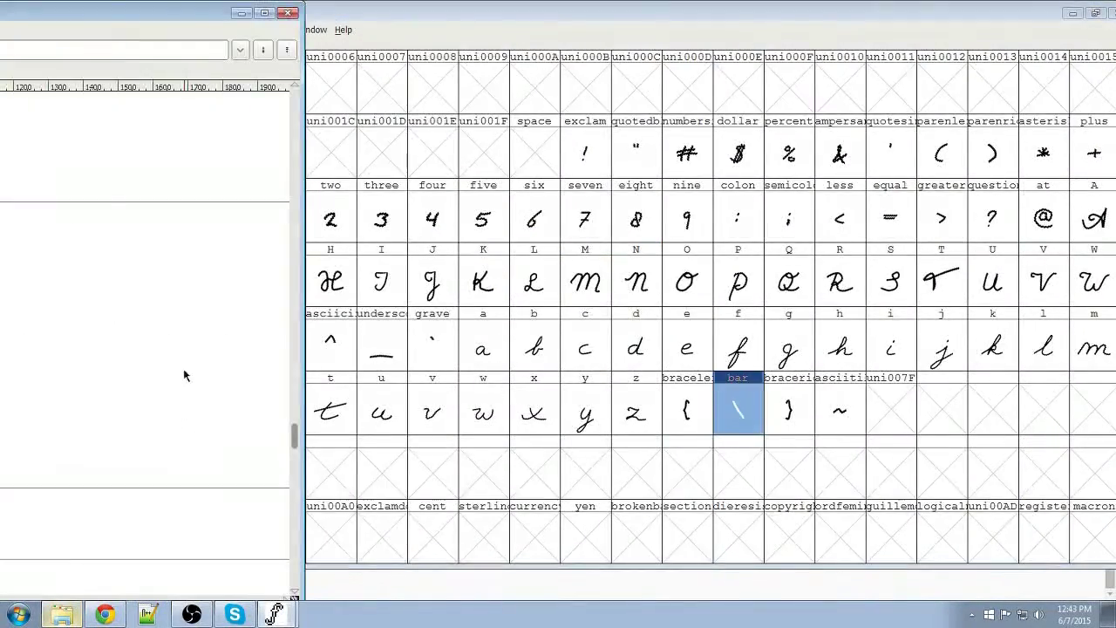
{"action": "left_click_drag", "start_coordinate": [114, 15], "coordinate": [912, 28]}
{"action": "key", "text": "ctrl+a"}
{"action": "double_click", "coordinate": [88, 23]}
{"action": "left_click_drag", "start_coordinate": [582, 301], "coordinate": [604, 313]}
{"action": "key", "text": "ctrl+z"}
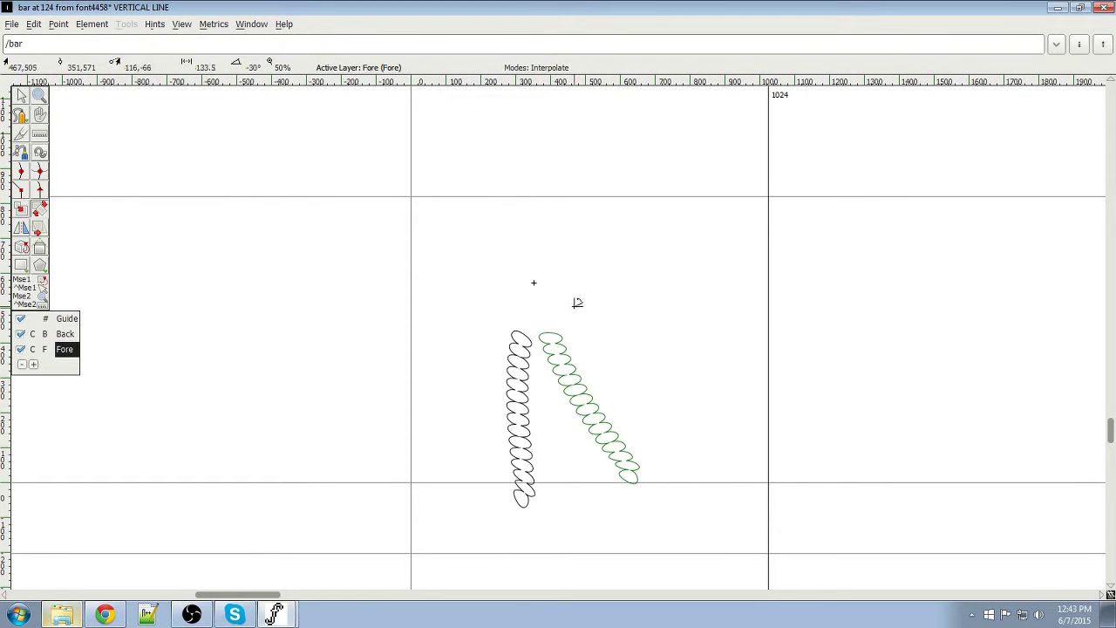
{"action": "double_click", "coordinate": [518, 382]}
{"action": "key", "text": "ctrl+w"}
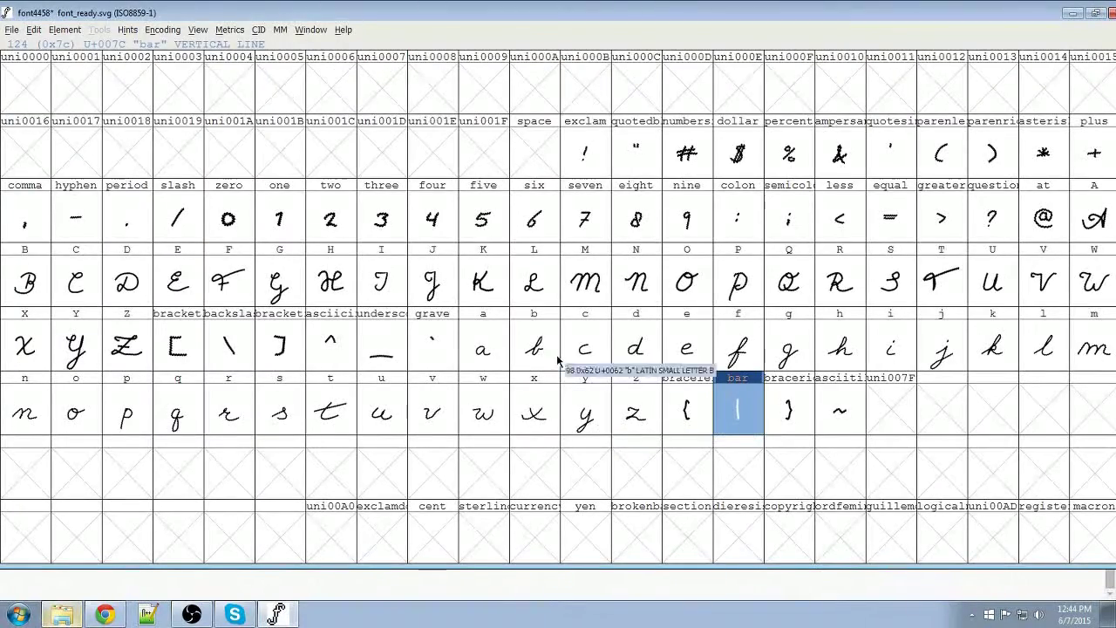
Select all glyphs in the font and round their point coordinates to integers.
{"action": "left_click", "coordinate": [33, 30]}
{"action": "left_click", "coordinate": [351, 34]}
{"action": "left_click", "coordinate": [64, 29]}
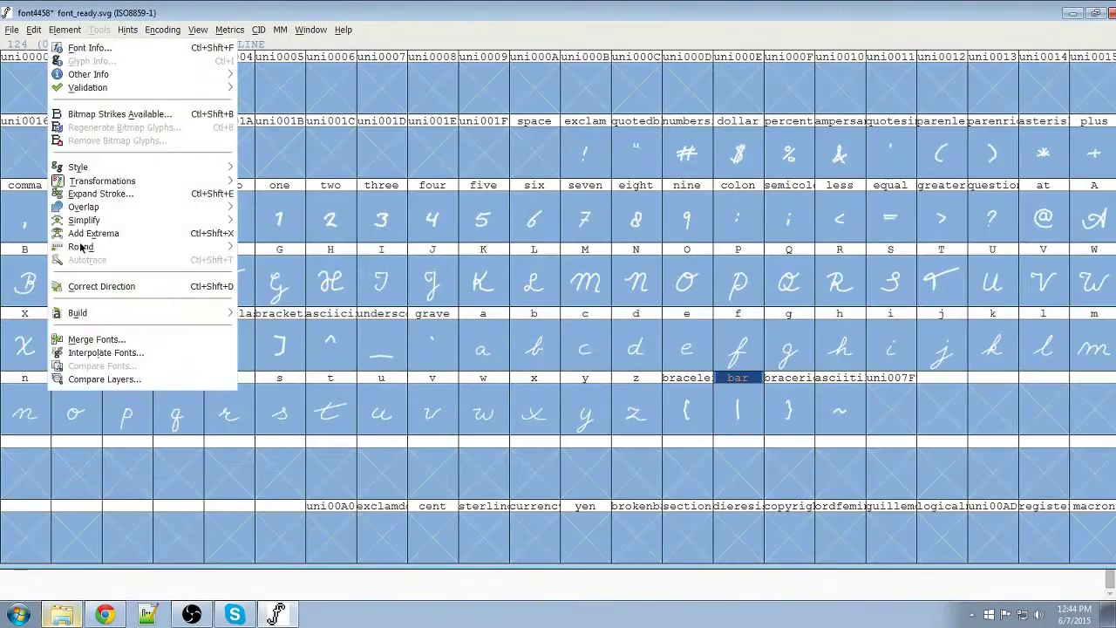
{"action": "left_click", "coordinate": [279, 249]}
Remove the overlaps in the outlines of all selected glyphs.
{"action": "left_click", "coordinate": [65, 29]}
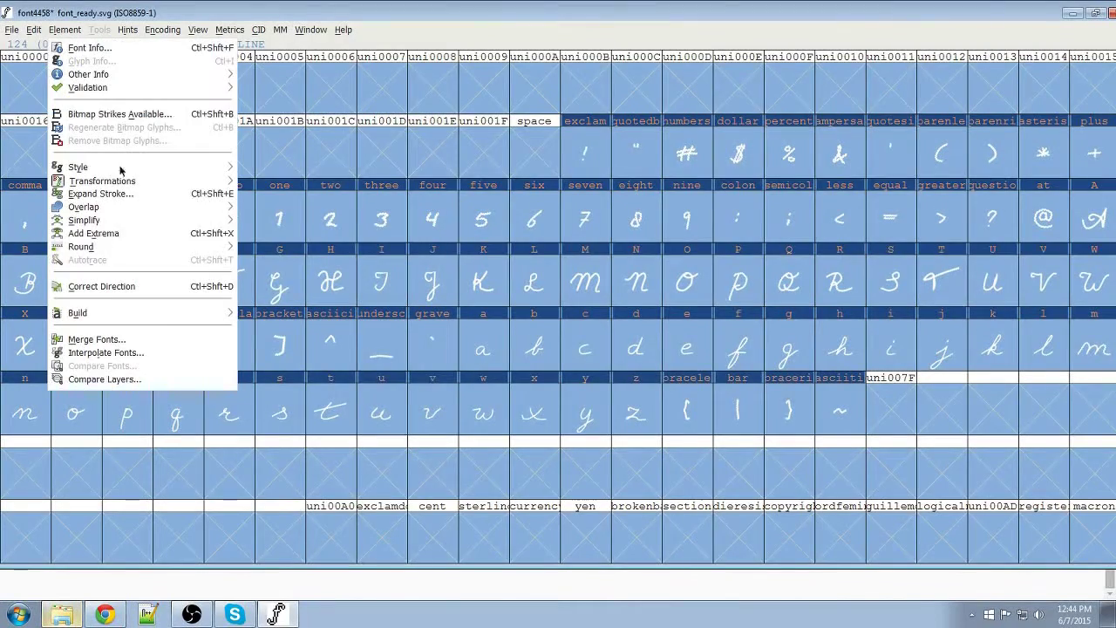
{"action": "mouse_move", "coordinate": [96, 250]}
{"action": "mouse_move", "coordinate": [83, 206]}
{"action": "left_click", "coordinate": [279, 213]}
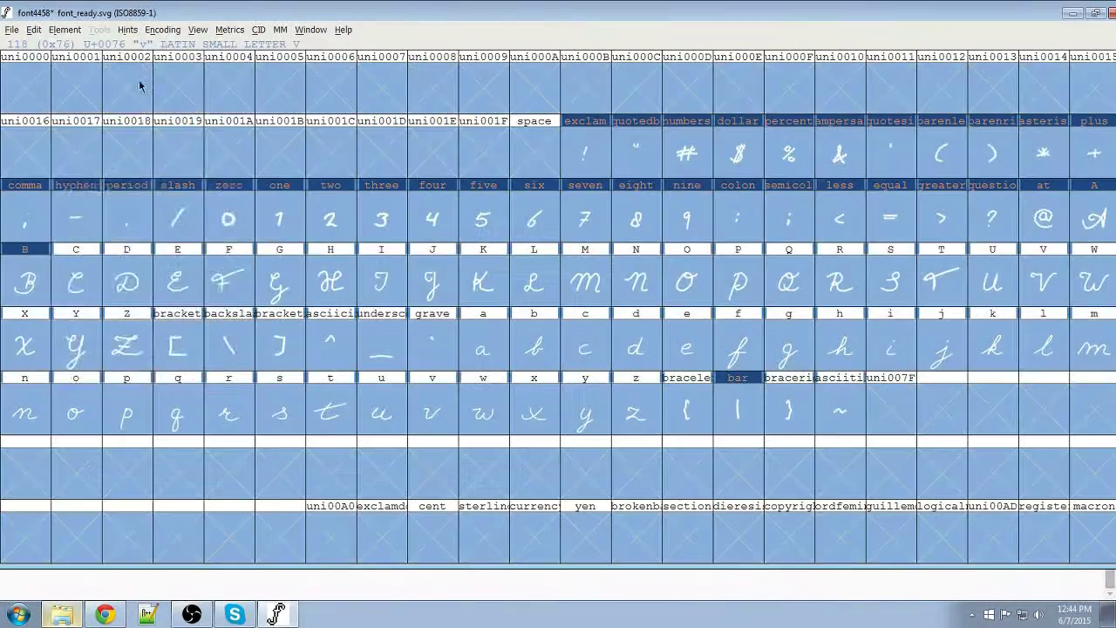
Round the coordinates of all glyphs to integers again and correct their contour directions.
{"action": "left_click", "coordinate": [64, 29]}
{"action": "mouse_move", "coordinate": [96, 247]}
{"action": "left_click", "coordinate": [271, 251]}
{"action": "left_click", "coordinate": [64, 29]}
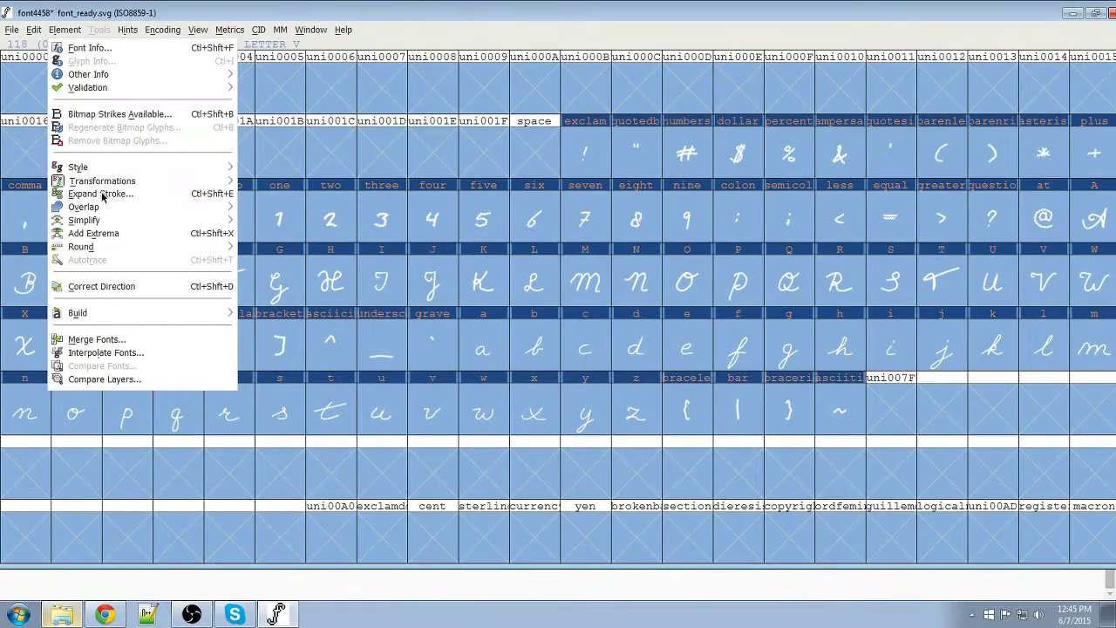
{"action": "mouse_move", "coordinate": [93, 183]}
{"action": "left_click", "coordinate": [101, 288]}
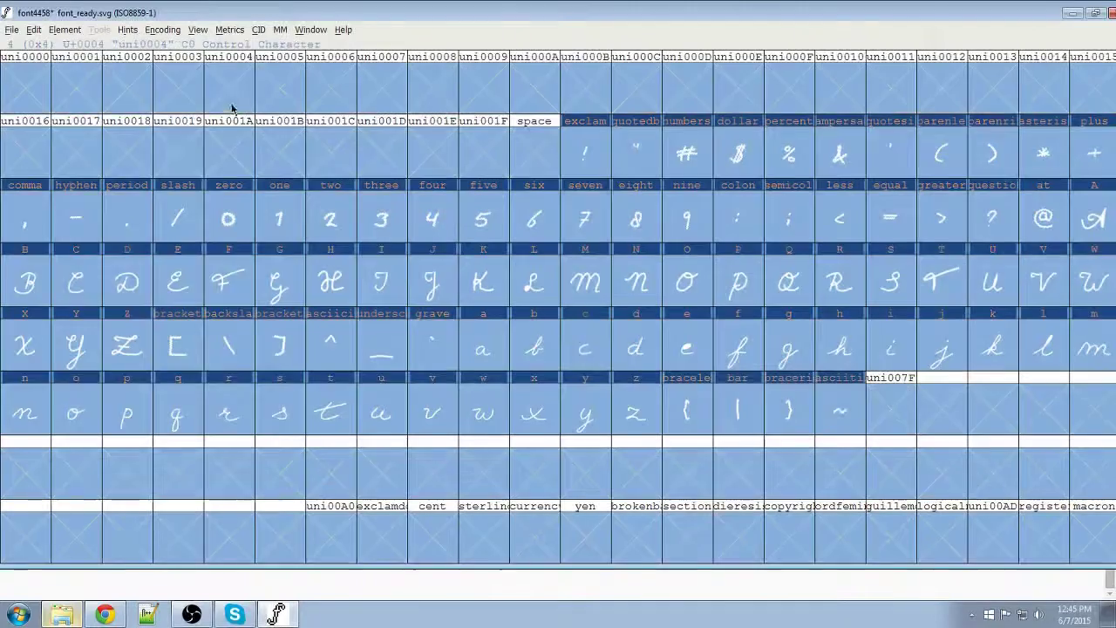
Try to generate the font file and review the validation report of its glyph errors.
{"action": "left_click", "coordinate": [11, 30]}
{"action": "left_click", "coordinate": [44, 172]}
{"action": "left_click", "coordinate": [201, 387]}
{"action": "left_click", "coordinate": [267, 439]}
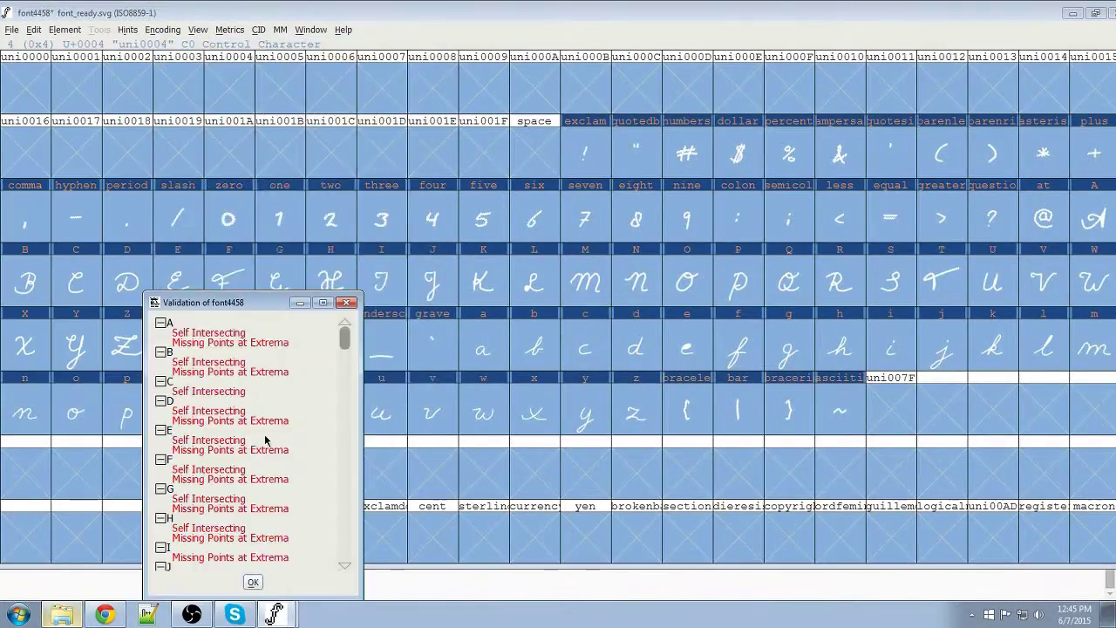
{"action": "left_click_drag", "start_coordinate": [262, 306], "coordinate": [410, 185]}
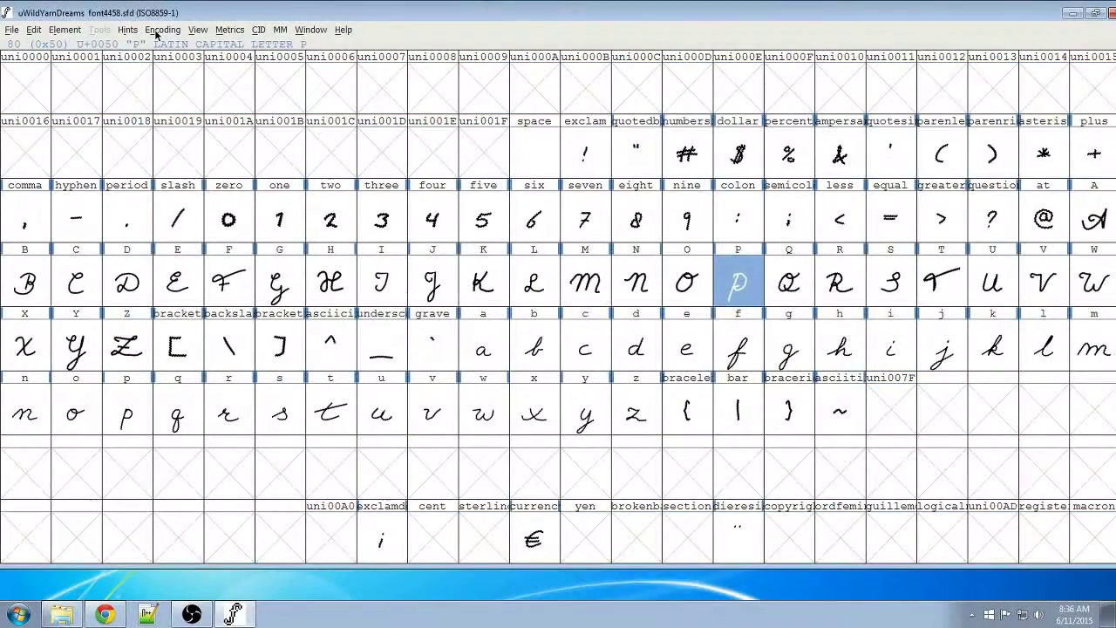
Show the baseline, origin and advance width as both line and bar in the glyph overview, and check the accented glyphs.
{"action": "left_click", "coordinate": [197, 32]}
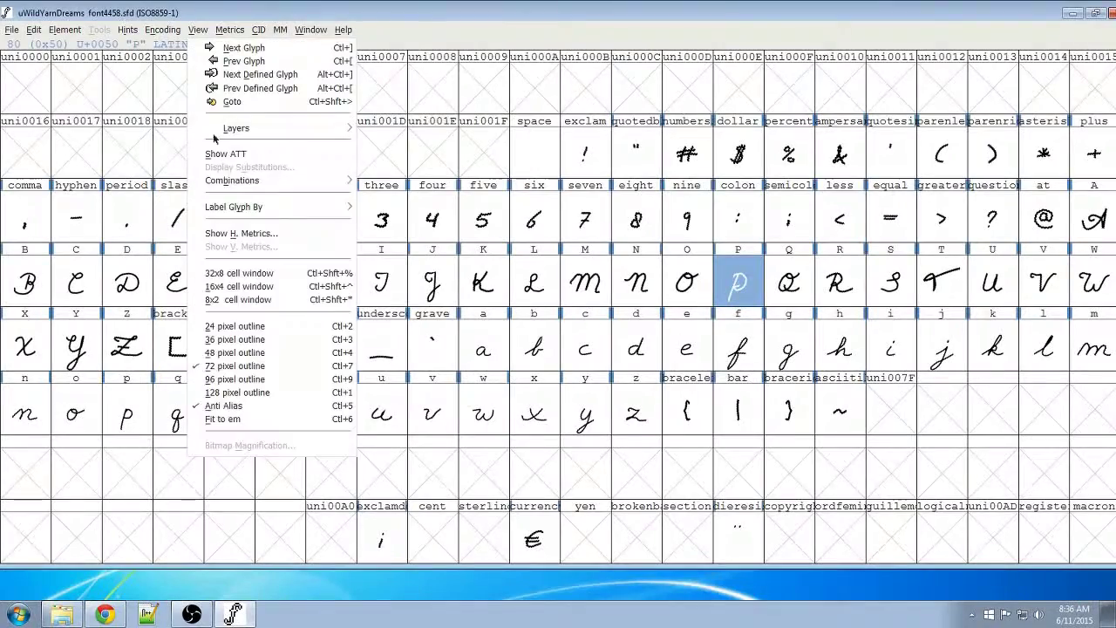
{"action": "left_click", "coordinate": [243, 233]}
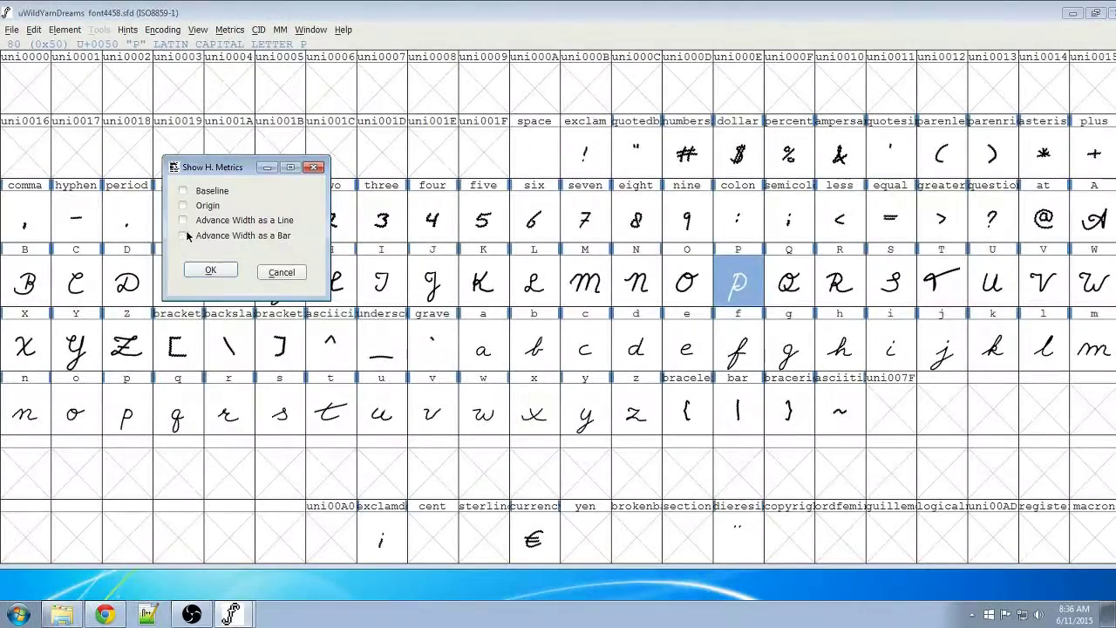
{"action": "left_click", "coordinate": [184, 206]}
{"action": "left_click", "coordinate": [183, 190]}
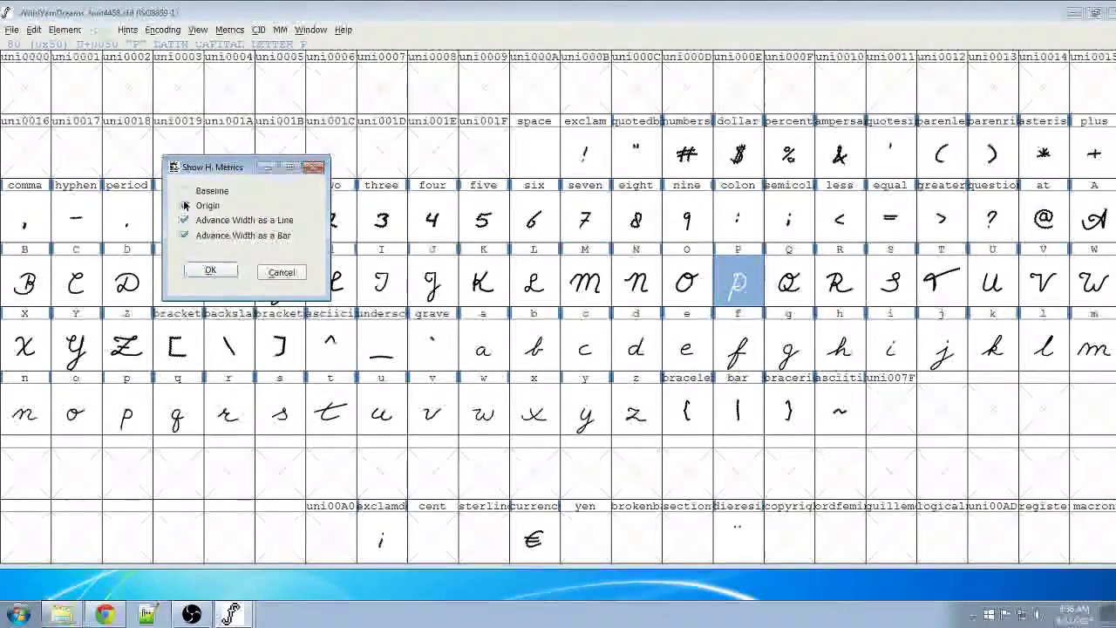
{"action": "left_click", "coordinate": [210, 271]}
{"action": "scroll", "coordinate": [364, 331], "scroll_direction": "down", "scroll_amount": 4}
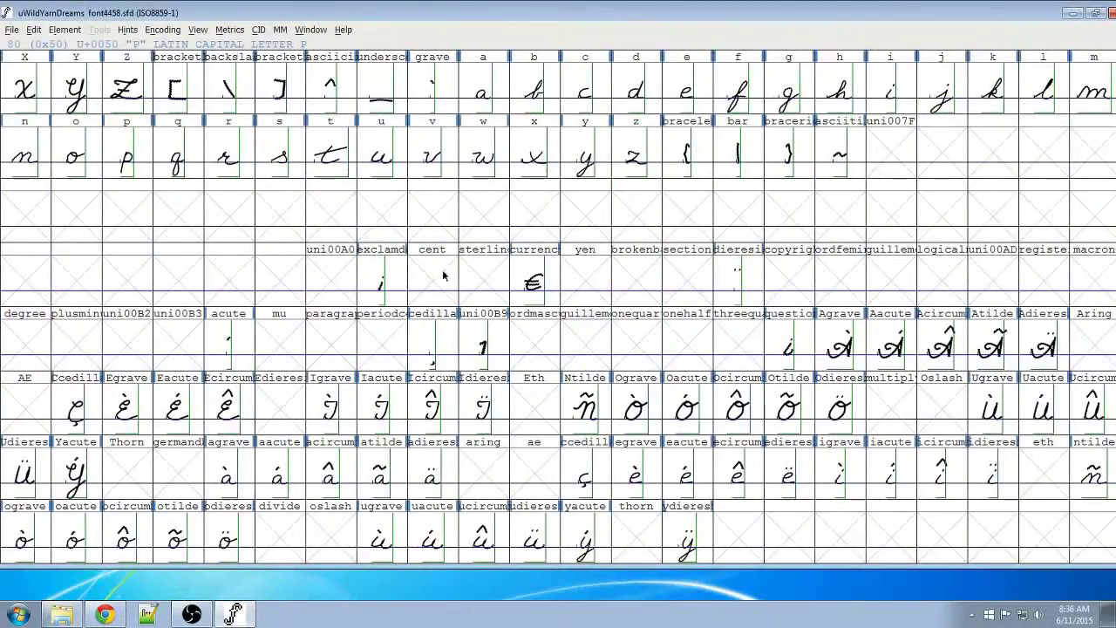
{"action": "scroll", "coordinate": [443, 275], "scroll_direction": "up", "scroll_amount": 4}
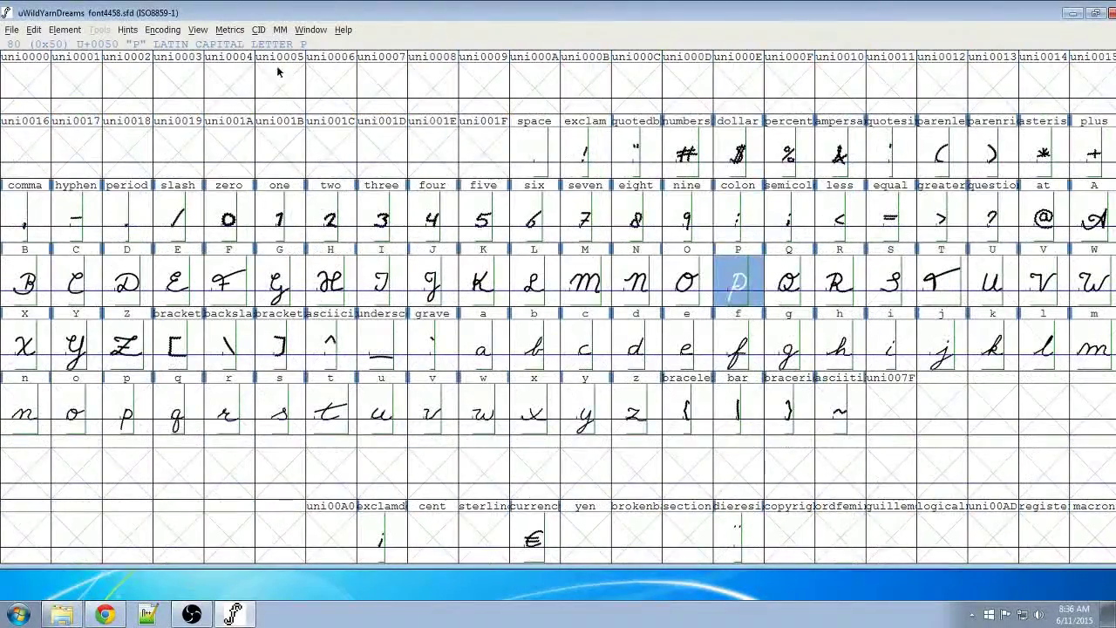
Start Kern Pair Closeup for the capital P and create a kerning lookup subtable named kerning1-1.
{"action": "left_click", "coordinate": [231, 31]}
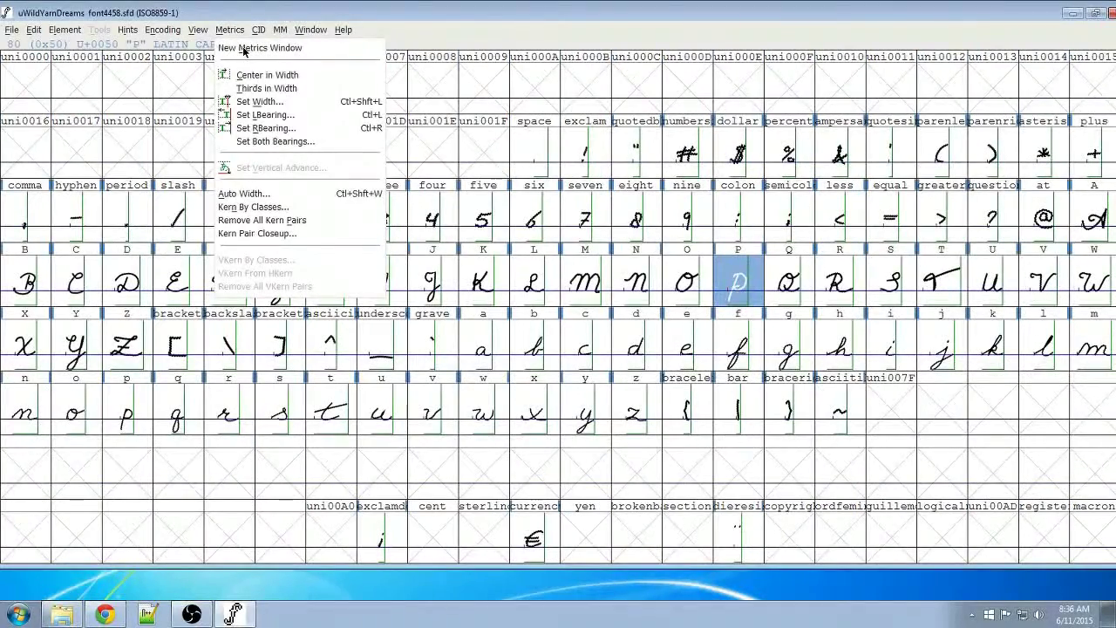
{"action": "left_click", "coordinate": [271, 231]}
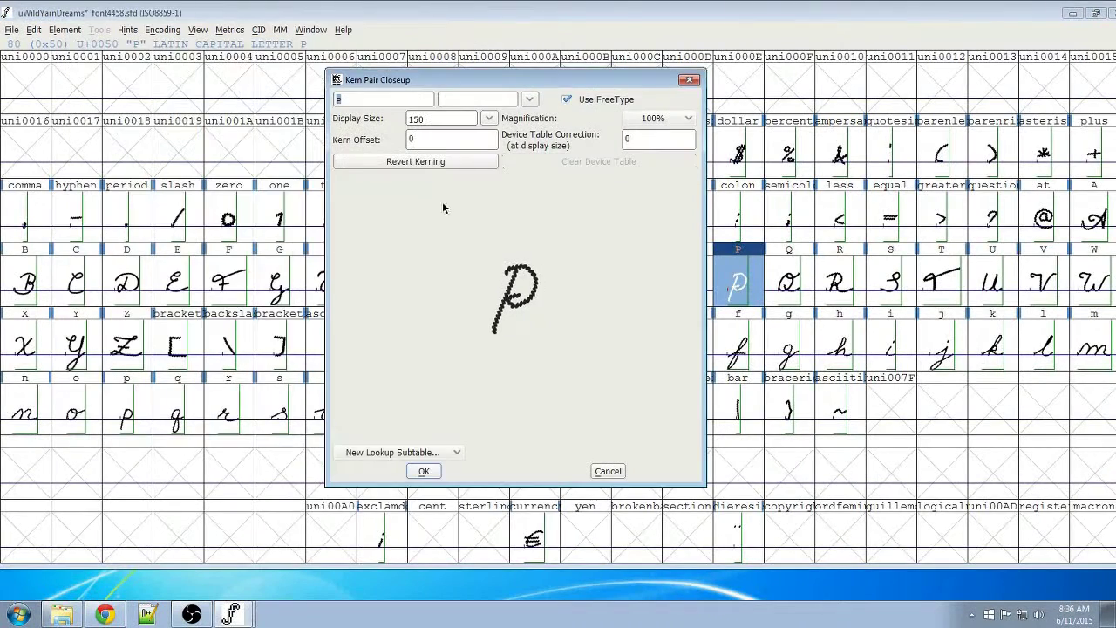
{"action": "left_click", "coordinate": [394, 363]}
{"action": "left_click", "coordinate": [338, 549]}
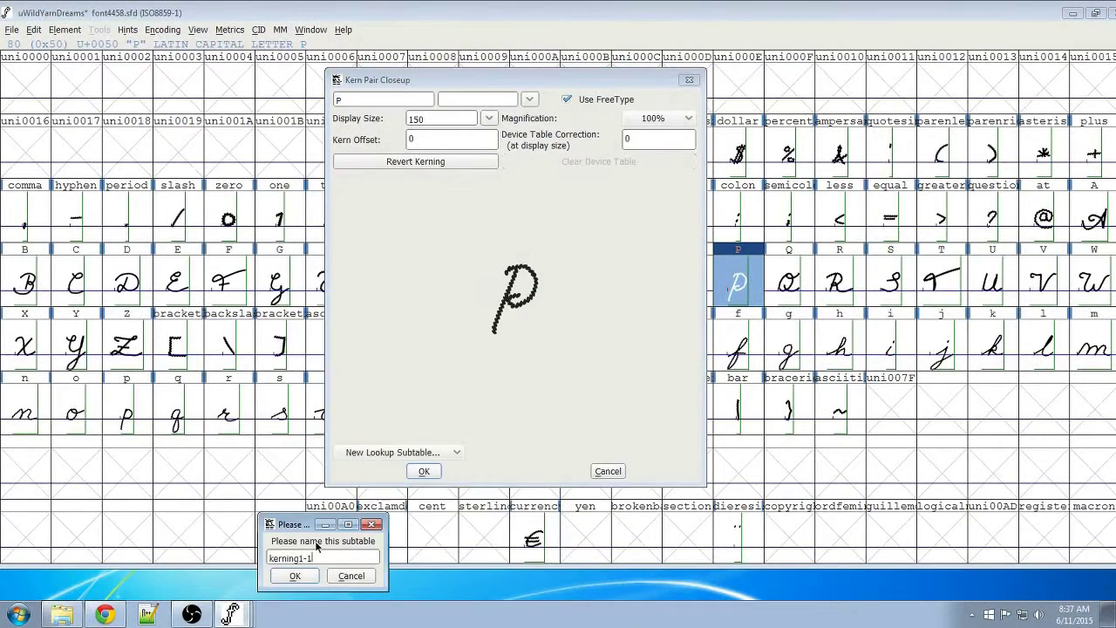
{"action": "left_click", "coordinate": [299, 575]}
Add a kerning pair to the kerning1-1 subtable with a as first glyph and b as second.
{"action": "type", "text": "a"}
{"action": "left_click", "coordinate": [180, 250]}
{"action": "type", "text": "b"}
{"action": "left_click", "coordinate": [118, 259]}
{"action": "left_click", "coordinate": [355, 126]}
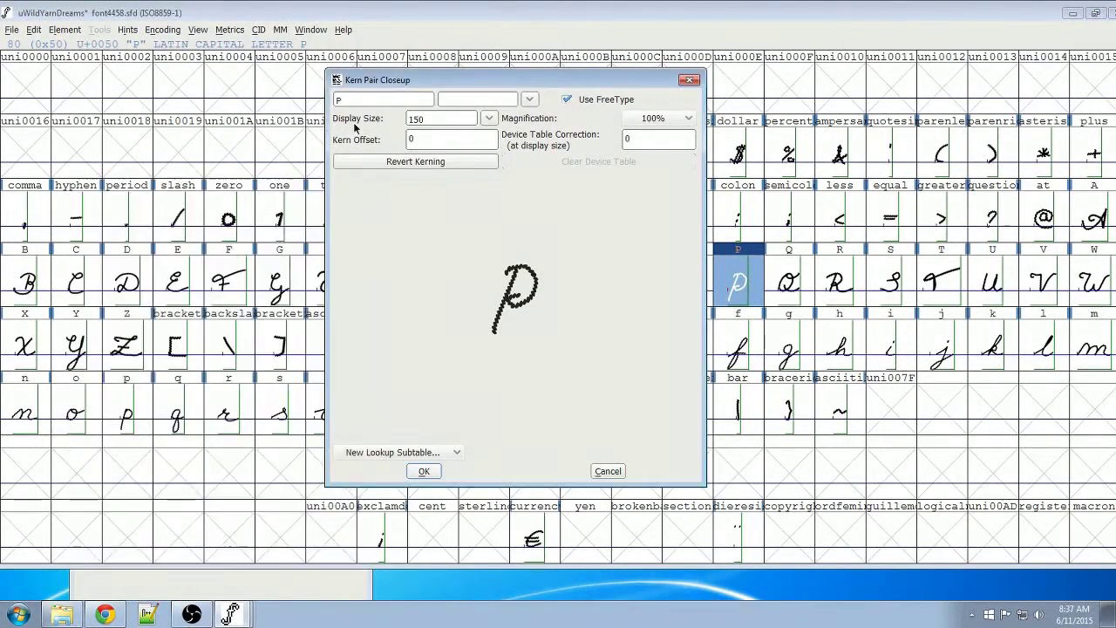
Add a kerning pair of a with a to the kerning1-1 subtable and tighten its offset to -30.
{"action": "left_click_drag", "start_coordinate": [210, 184], "coordinate": [486, 88]}
{"action": "left_click", "coordinate": [442, 154]}
{"action": "left_click", "coordinate": [387, 164]}
{"action": "type", "text": "a"}
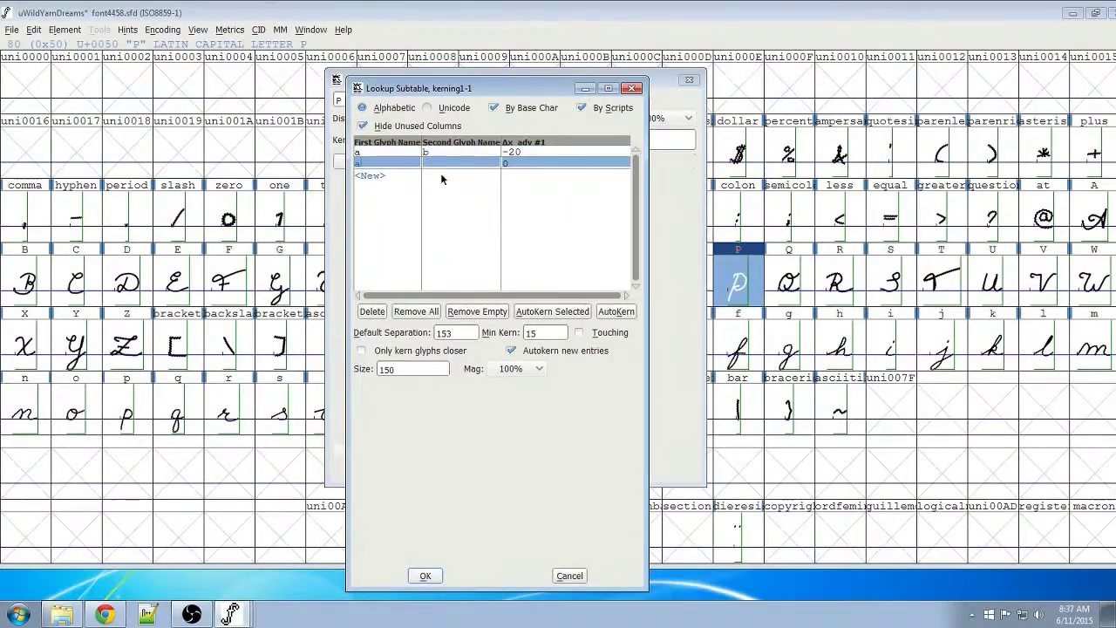
{"action": "left_click", "coordinate": [442, 166]}
{"action": "type", "text": "a"}
{"action": "left_click", "coordinate": [429, 514]}
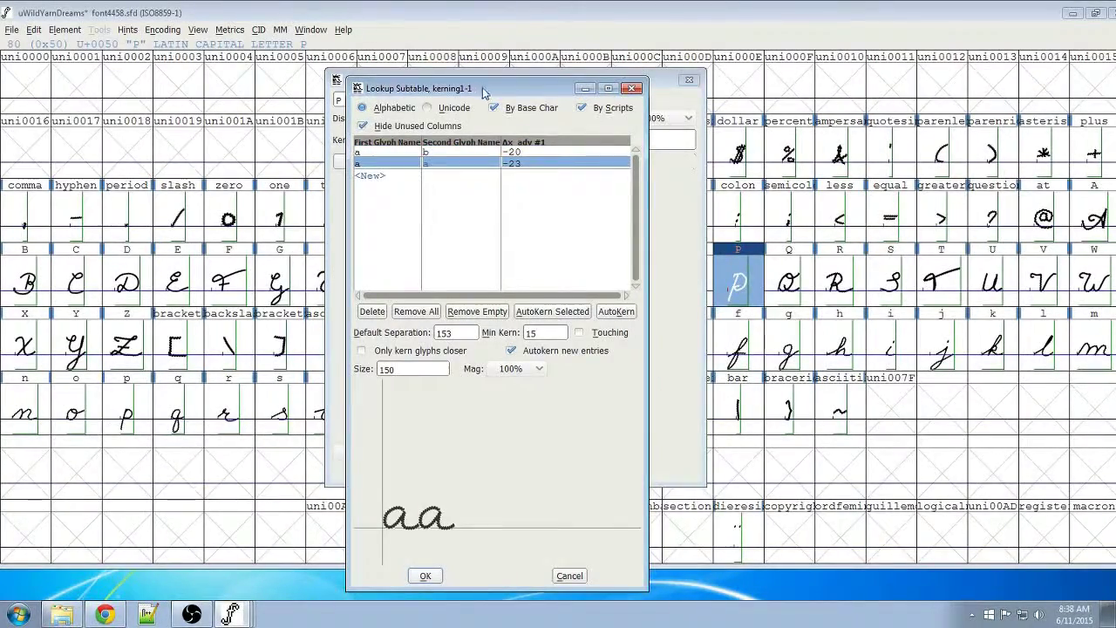
{"action": "left_click_drag", "start_coordinate": [482, 88], "coordinate": [546, 58]}
{"action": "left_click_drag", "start_coordinate": [502, 488], "coordinate": [500, 488]}
Add a kerning pair with a as first glyph and c as second.
{"action": "left_click", "coordinate": [453, 146]}
{"action": "type", "text": "a"}
{"action": "left_click", "coordinate": [506, 146]}
{"action": "type", "text": "c"}
{"action": "left_click", "coordinate": [502, 448]}
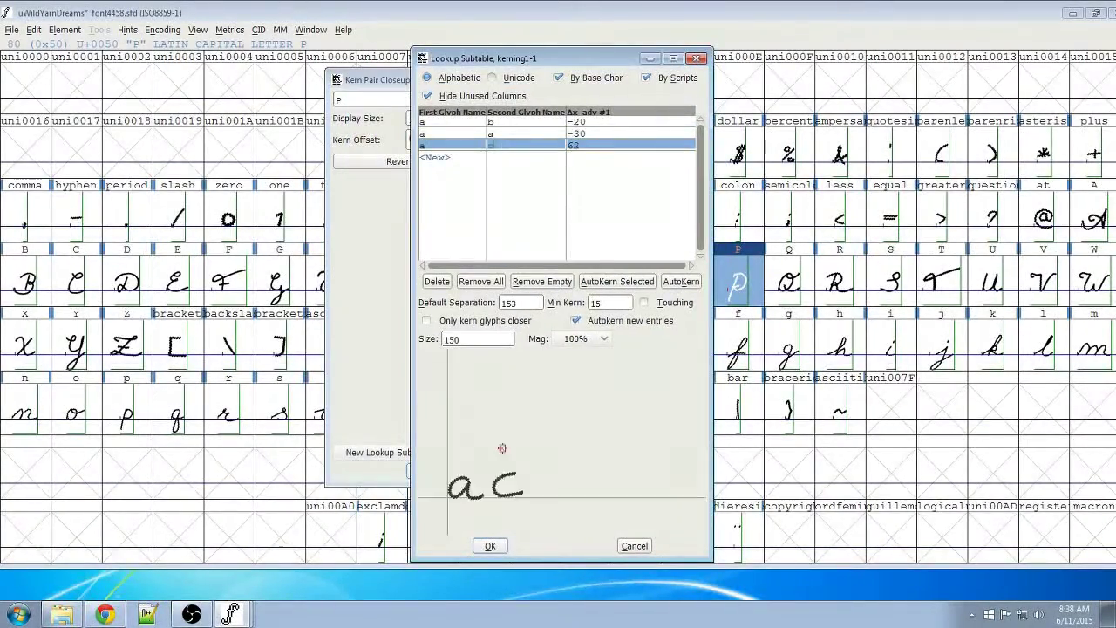
Remove all kerning pairs from the subtable and cancel the pair kerning without keeping changes.
{"action": "left_click", "coordinate": [488, 280]}
{"action": "left_click", "coordinate": [634, 545]}
{"action": "left_click", "coordinate": [612, 470]}
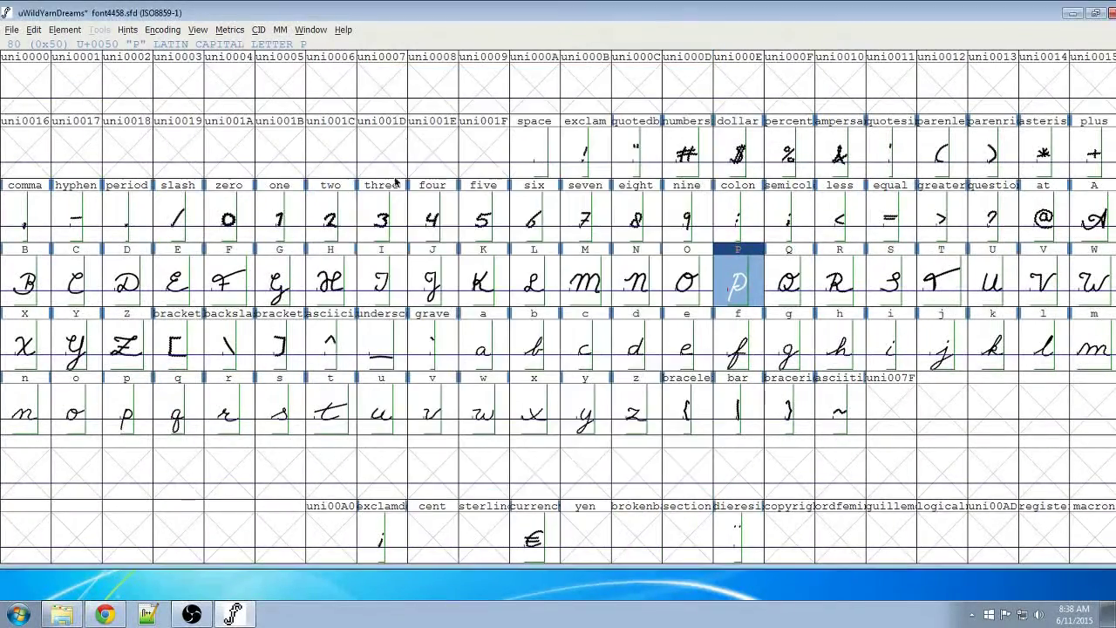
Create a class-based kerning subtable in the kerning1 lookup and start choosing glyphs for its first-character class.
{"action": "left_click", "coordinate": [229, 30]}
{"action": "left_click", "coordinate": [254, 206]}
{"action": "left_click", "coordinate": [126, 271]}
{"action": "left_click", "coordinate": [160, 251]}
{"action": "left_click", "coordinate": [114, 311]}
{"action": "left_click", "coordinate": [82, 335]}
{"action": "left_click_drag", "start_coordinate": [250, 123], "coordinate": [561, 84]}
{"action": "left_click", "coordinate": [369, 204]}
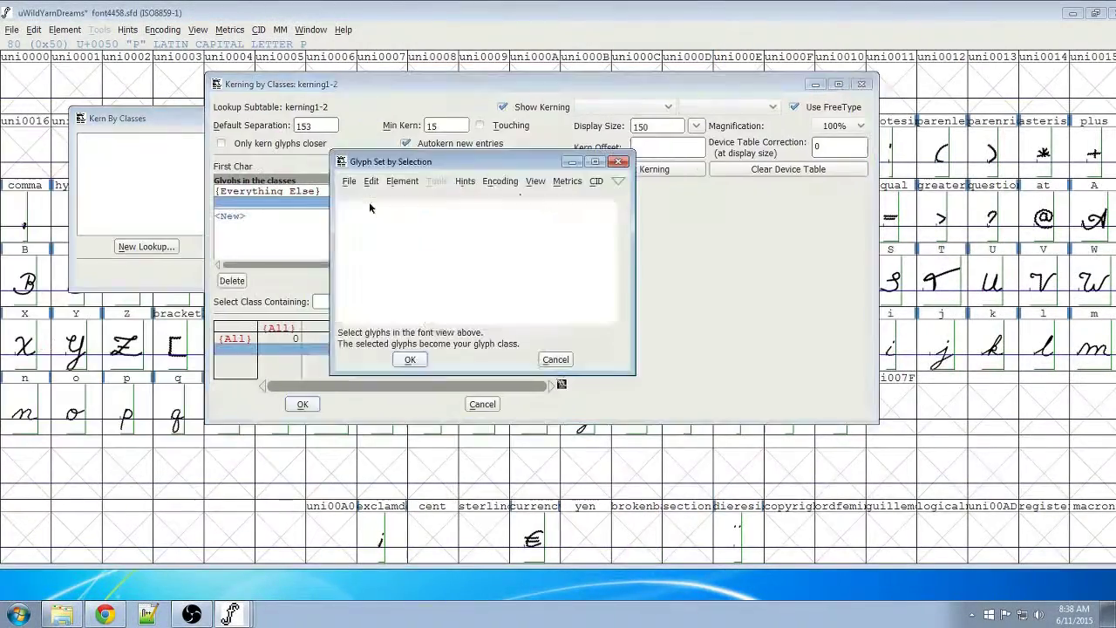
{"action": "left_click_drag", "start_coordinate": [462, 160], "coordinate": [537, 102]}
{"action": "left_click_drag", "start_coordinate": [710, 320], "coordinate": [999, 503]}
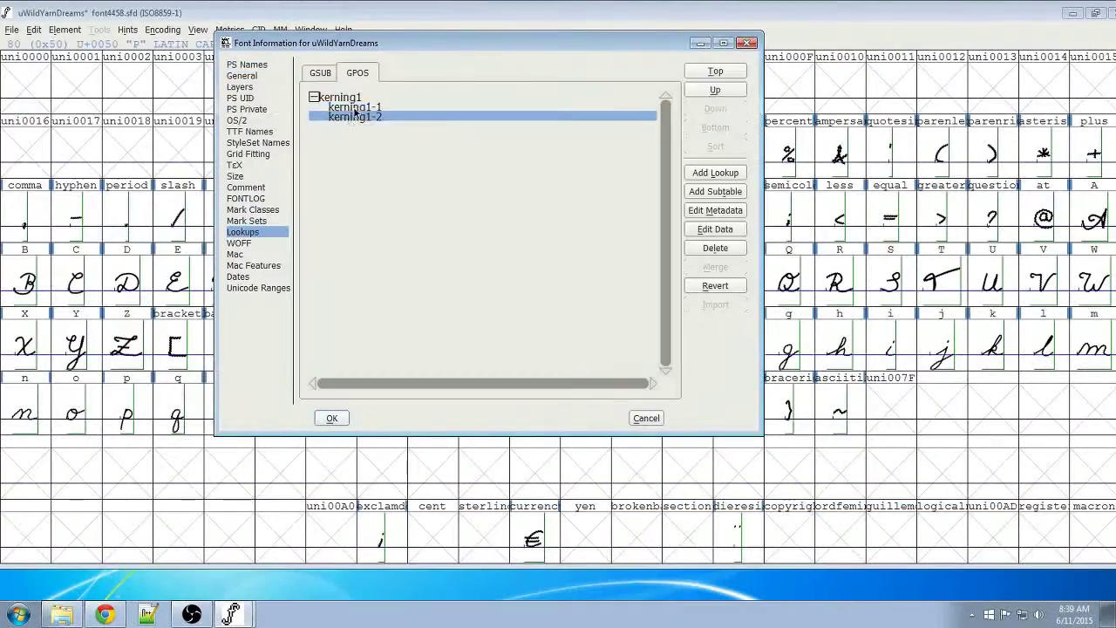
{"action": "left_click", "coordinate": [332, 418]}
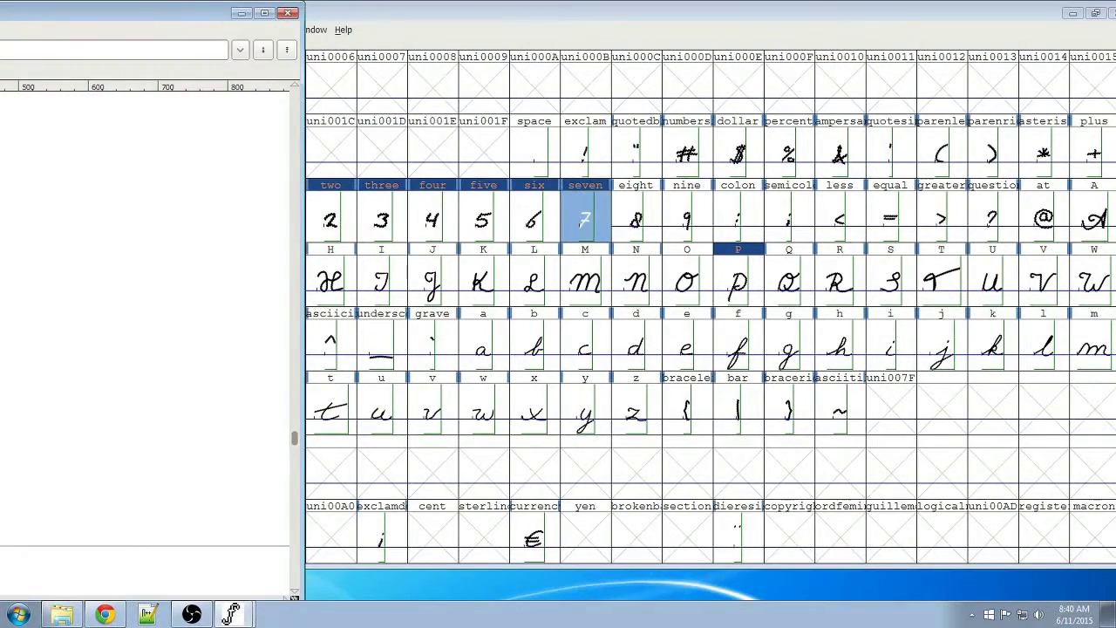
Step through the digit and punctuation glyphs up to the at sign in the outline editor, including bracketright and exclamdown.
{"action": "key", "text": "ctrl+]"}
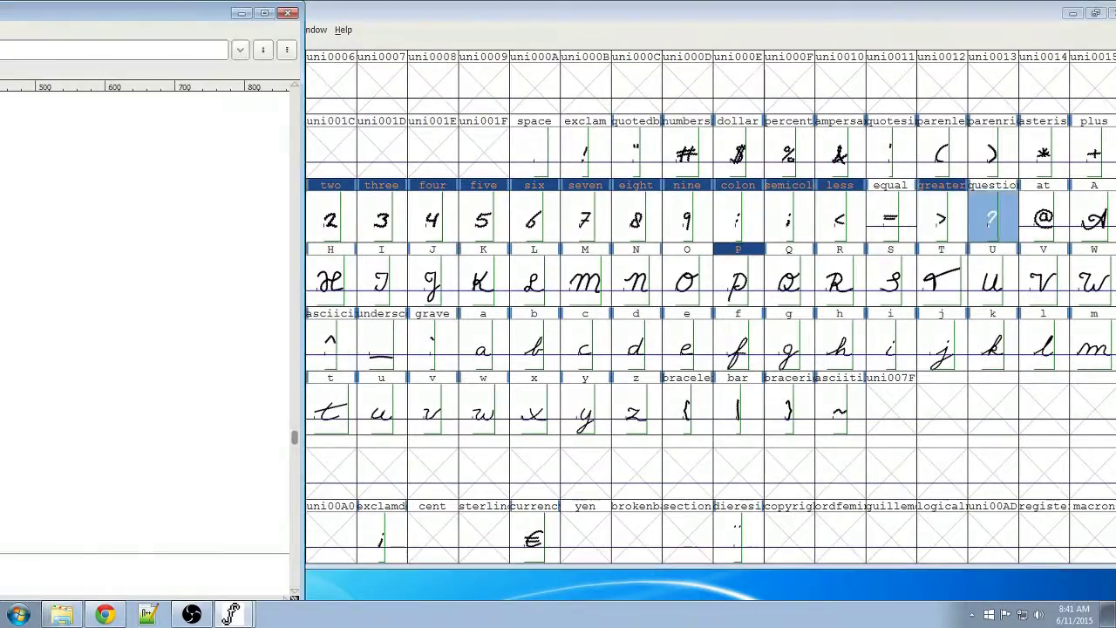
{"action": "key", "text": "ctrl+w"}
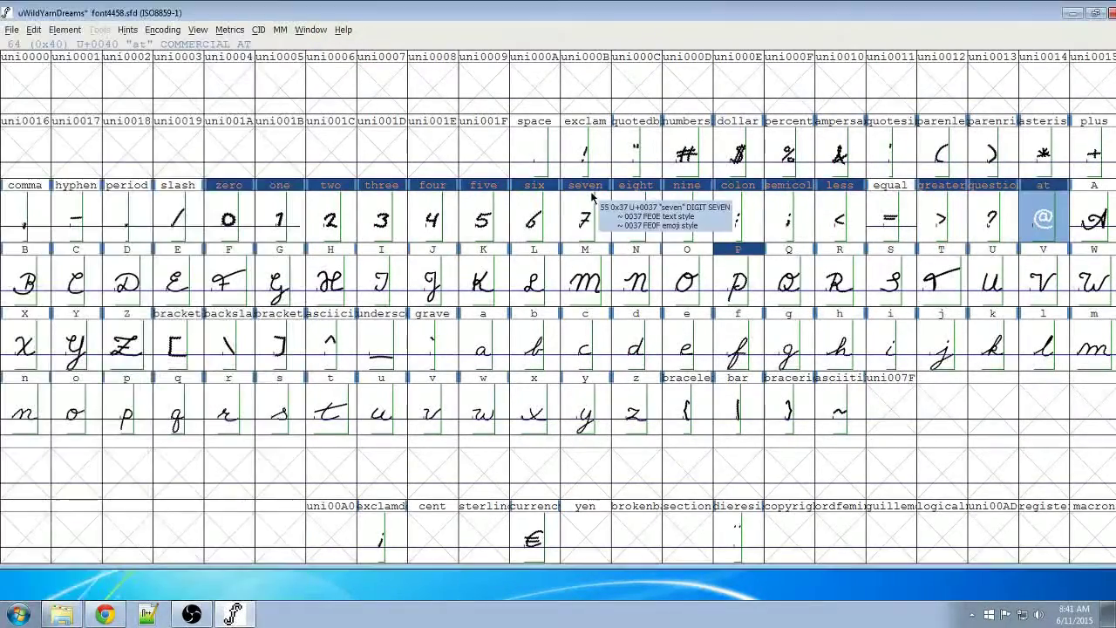
{"action": "double_click", "coordinate": [279, 343]}
{"action": "key", "text": "ctrl+w"}
{"action": "scroll", "coordinate": [303, 317], "scroll_direction": "down", "scroll_amount": 3}
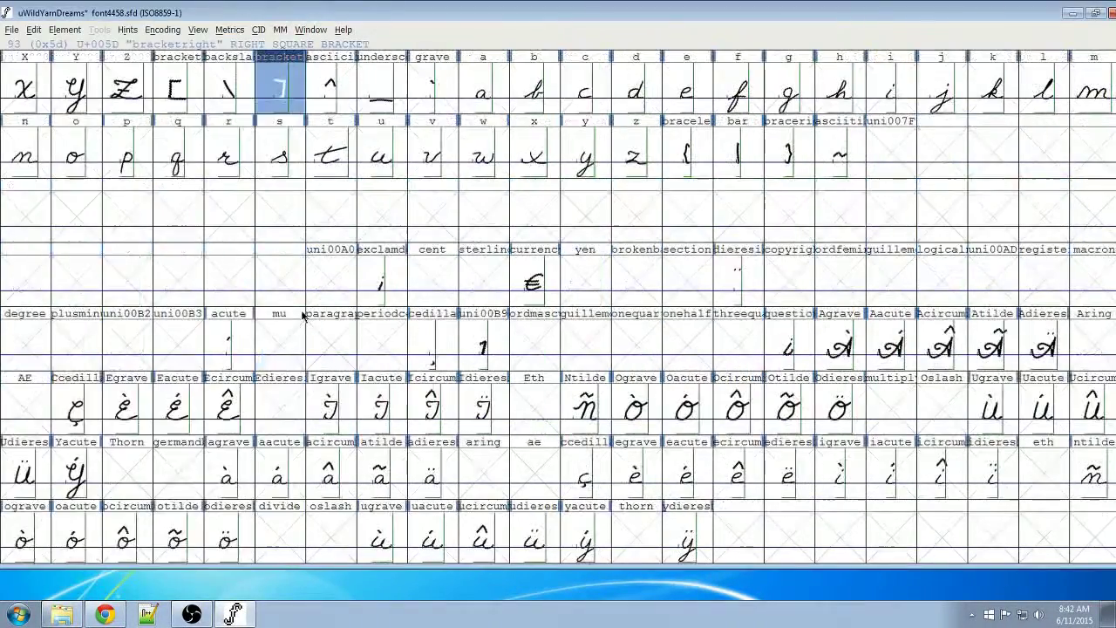
{"action": "double_click", "coordinate": [381, 281]}
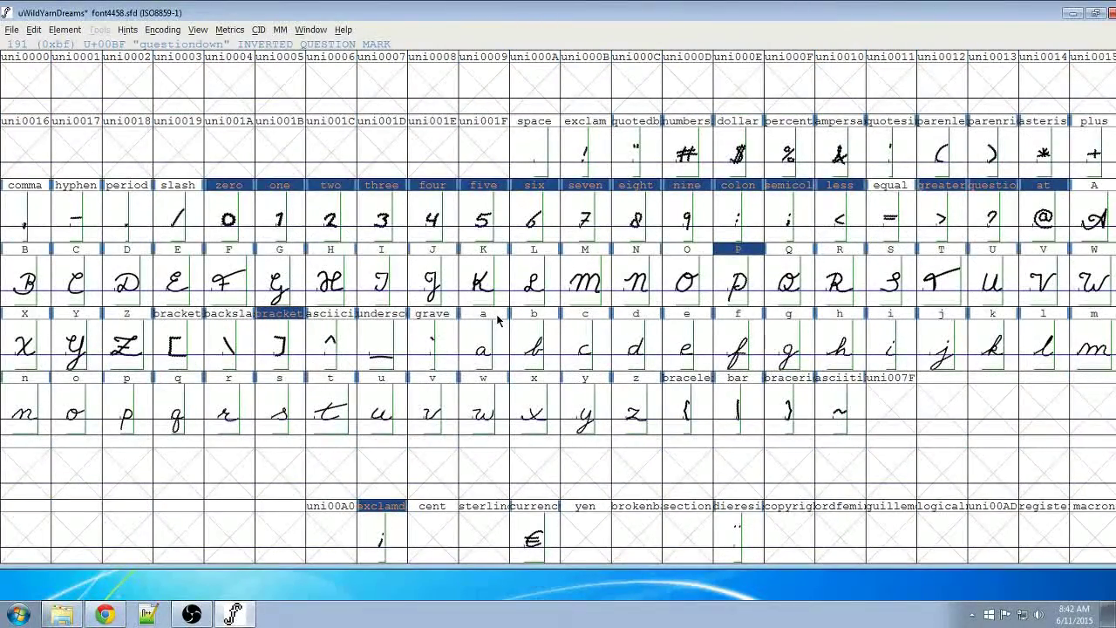
Create a Horizontal Kerning lookup named kerning with a class-based subtable named kerning-1.
{"action": "left_click", "coordinate": [230, 29]}
{"action": "left_click", "coordinate": [262, 211]}
{"action": "left_click", "coordinate": [162, 247]}
{"action": "left_click", "coordinate": [108, 111]}
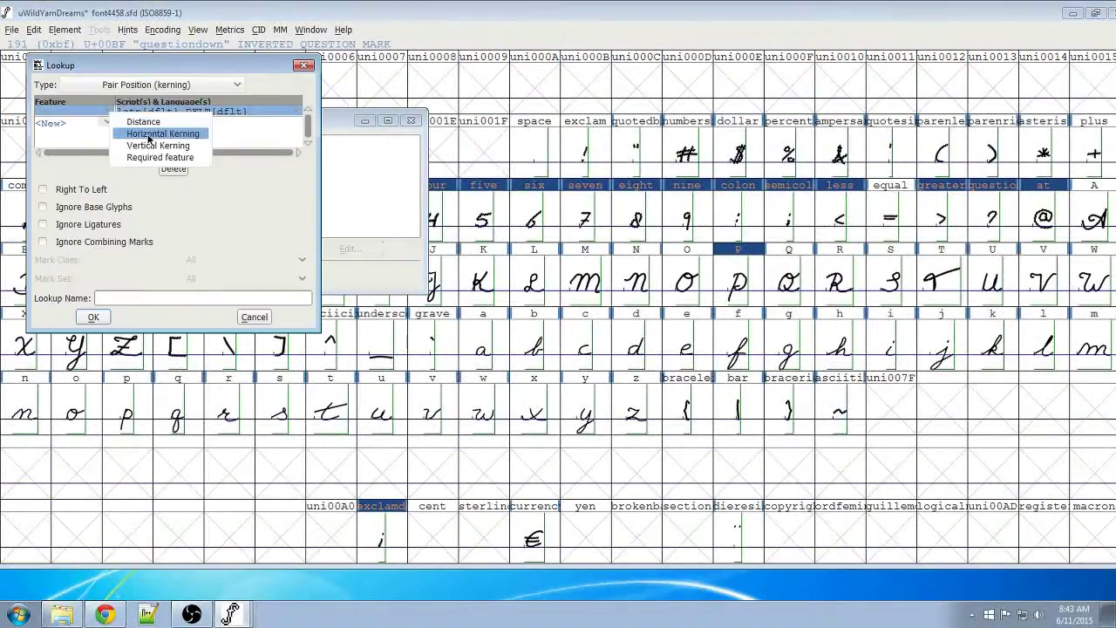
{"action": "left_click", "coordinate": [148, 138]}
{"action": "type", "text": "kerning"}
{"action": "left_click", "coordinate": [93, 316]}
{"action": "left_click", "coordinate": [51, 337]}
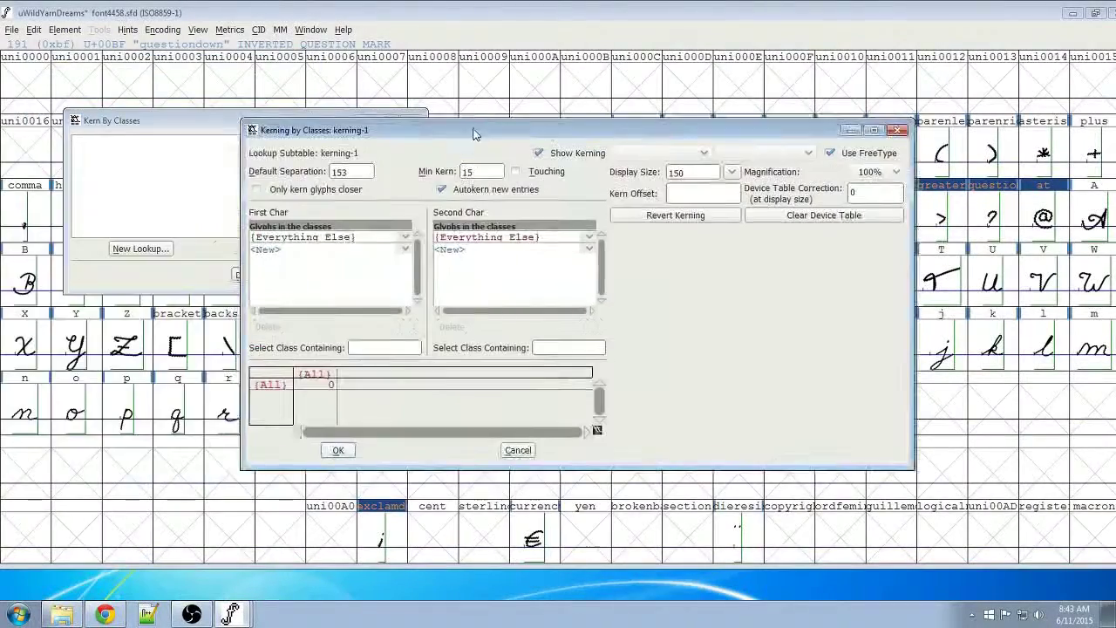
Try to set up a first-character class containing T in kerning-1.
{"action": "double_click", "coordinate": [473, 132]}
{"action": "left_click", "coordinate": [308, 125]}
{"action": "left_click", "coordinate": [351, 145]}
{"action": "left_click", "coordinate": [347, 282]}
{"action": "left_click", "coordinate": [536, 114]}
{"action": "left_click", "coordinate": [77, 272]}
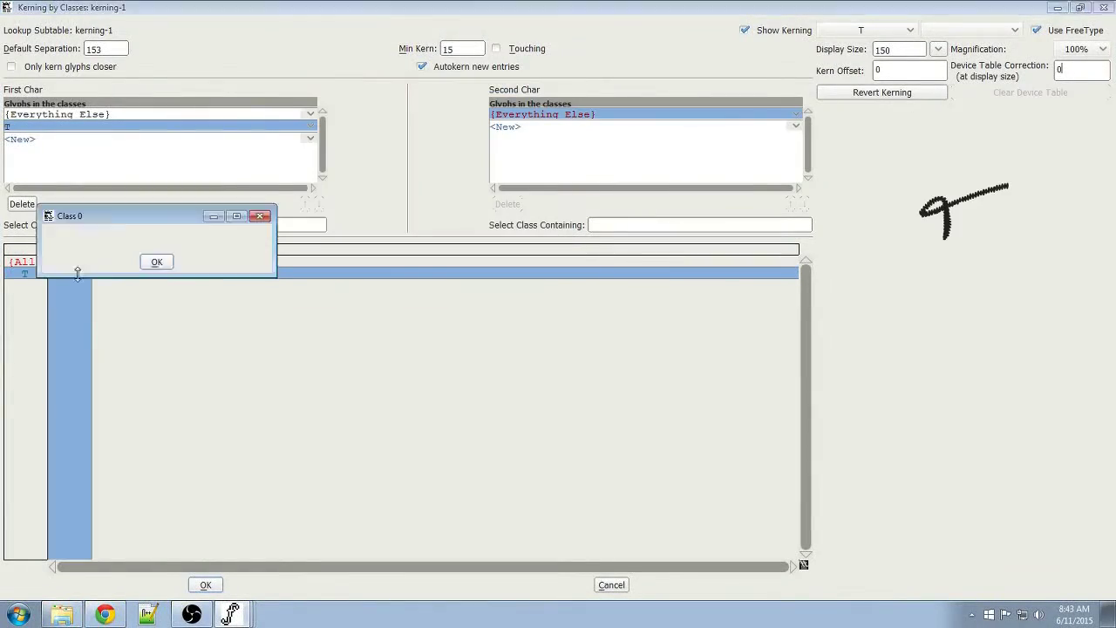
{"action": "left_click", "coordinate": [157, 261]}
{"action": "left_click", "coordinate": [1104, 9]}
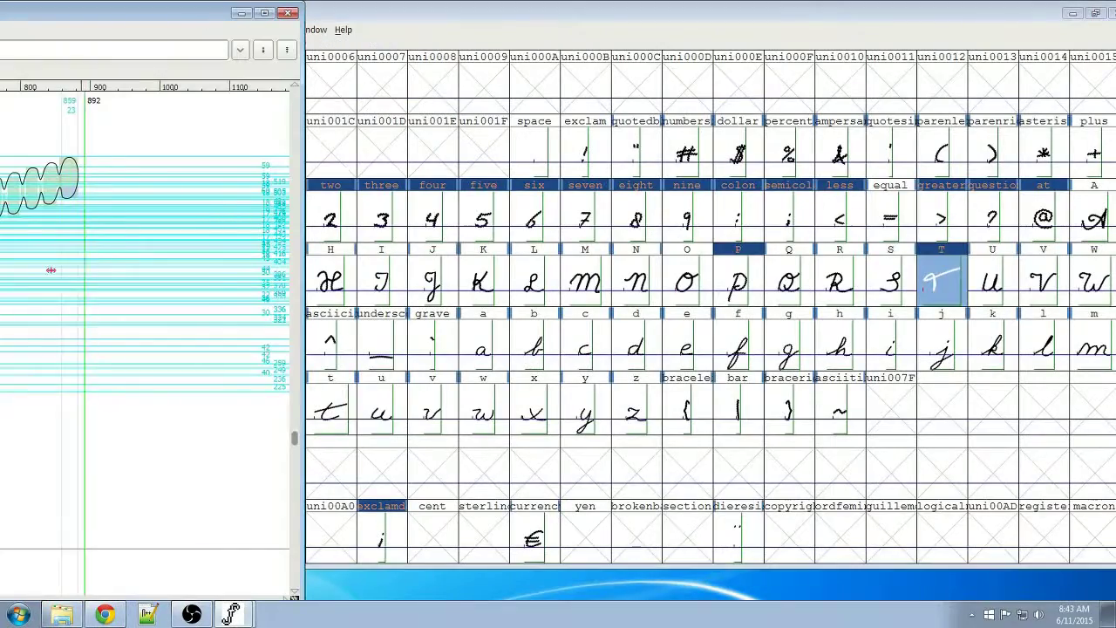
Close the capital T outline and save the font file.
{"action": "left_click", "coordinate": [287, 13]}
{"action": "left_click", "coordinate": [839, 345]}
{"action": "left_click", "coordinate": [534, 347]}
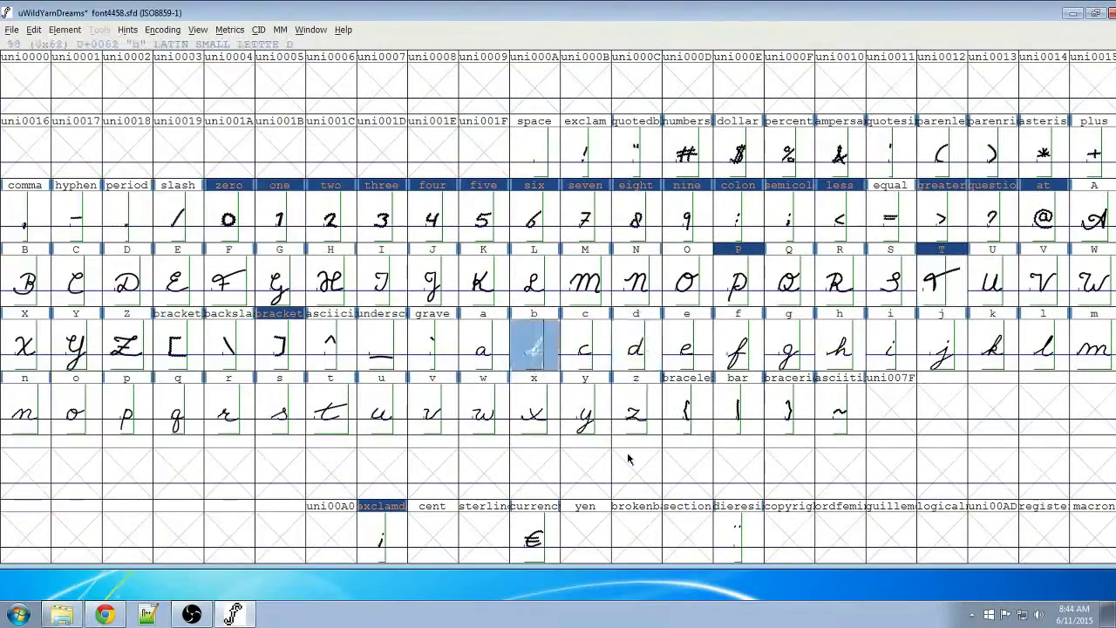
{"action": "scroll", "coordinate": [630, 456], "scroll_direction": "down", "scroll_amount": 3}
{"action": "scroll", "coordinate": [630, 456], "scroll_direction": "up", "scroll_amount": 2}
{"action": "left_click", "coordinate": [278, 220]}
{"action": "left_click", "coordinate": [12, 29]}
{"action": "left_click", "coordinate": [34, 128]}
Open the kerning-1 subtable for editing by classes.
{"action": "left_click", "coordinate": [229, 30]}
{"action": "left_click", "coordinate": [252, 208]}
{"action": "left_click", "coordinate": [254, 277]}
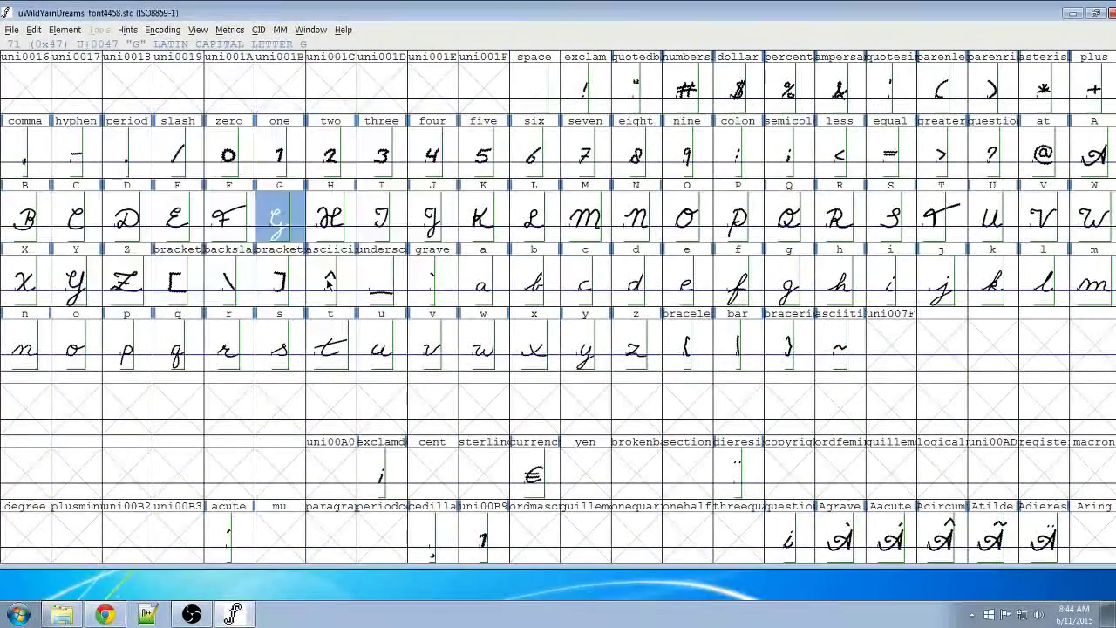
{"action": "left_click", "coordinate": [230, 29]}
{"action": "left_click", "coordinate": [253, 208]}
{"action": "left_click", "coordinate": [114, 145]}
{"action": "left_click", "coordinate": [354, 250]}
{"action": "left_click_drag", "start_coordinate": [456, 48], "coordinate": [507, 69]}
{"action": "left_click", "coordinate": [561, 187]}
{"action": "left_click", "coordinate": [727, 161]}
{"action": "left_click", "coordinate": [785, 485]}
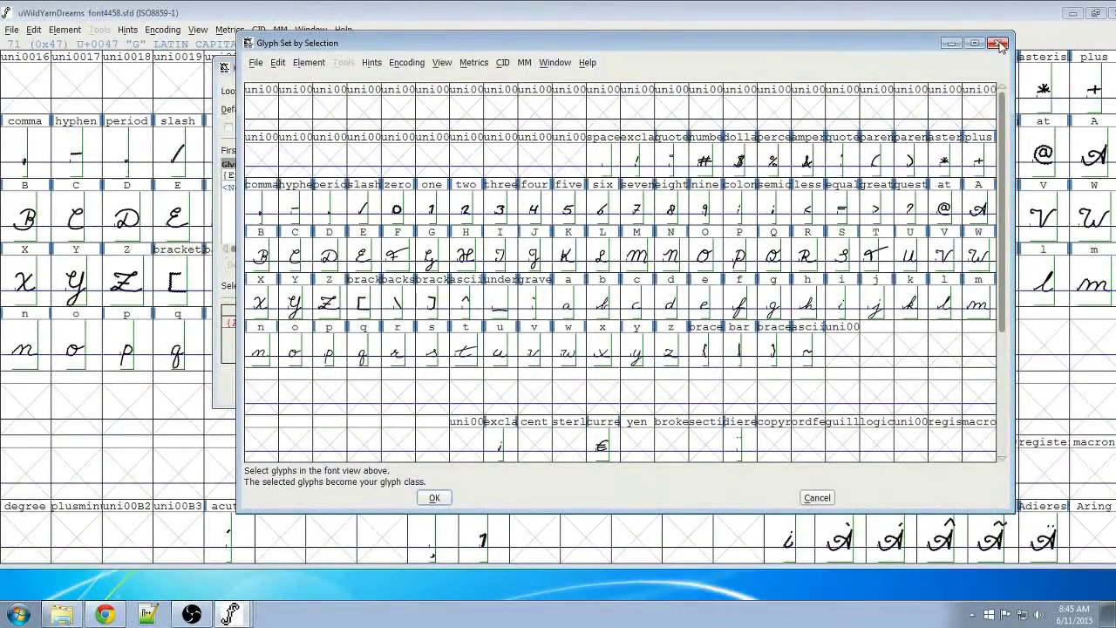
{"action": "scroll", "coordinate": [748, 311], "scroll_direction": "down", "scroll_amount": 1}
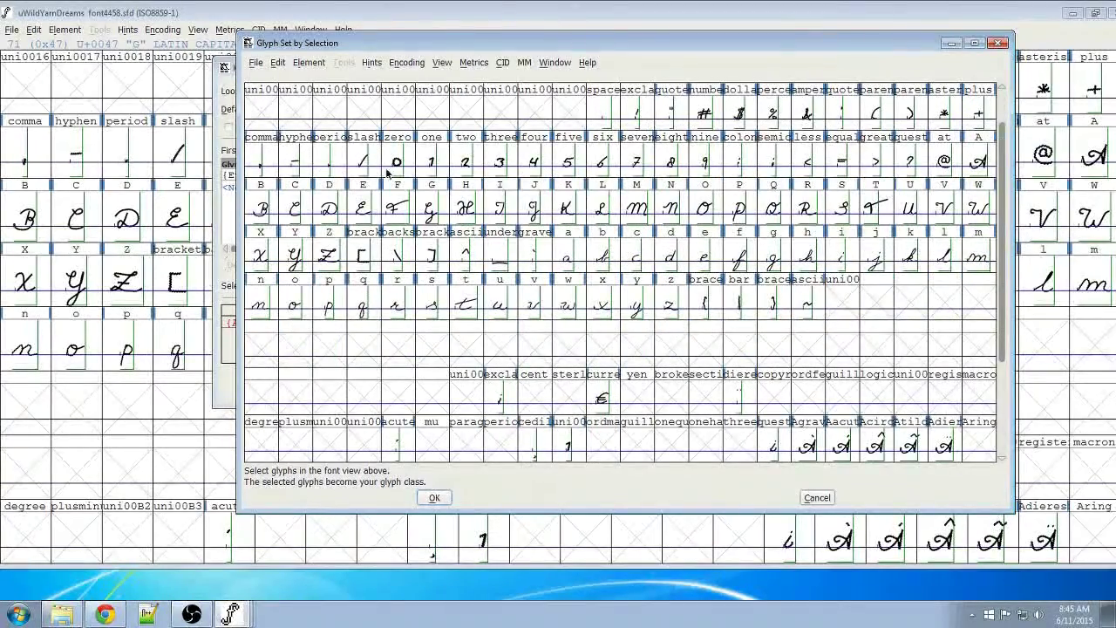
{"action": "key", "text": "Return"}
{"action": "left_click", "coordinate": [423, 265]}
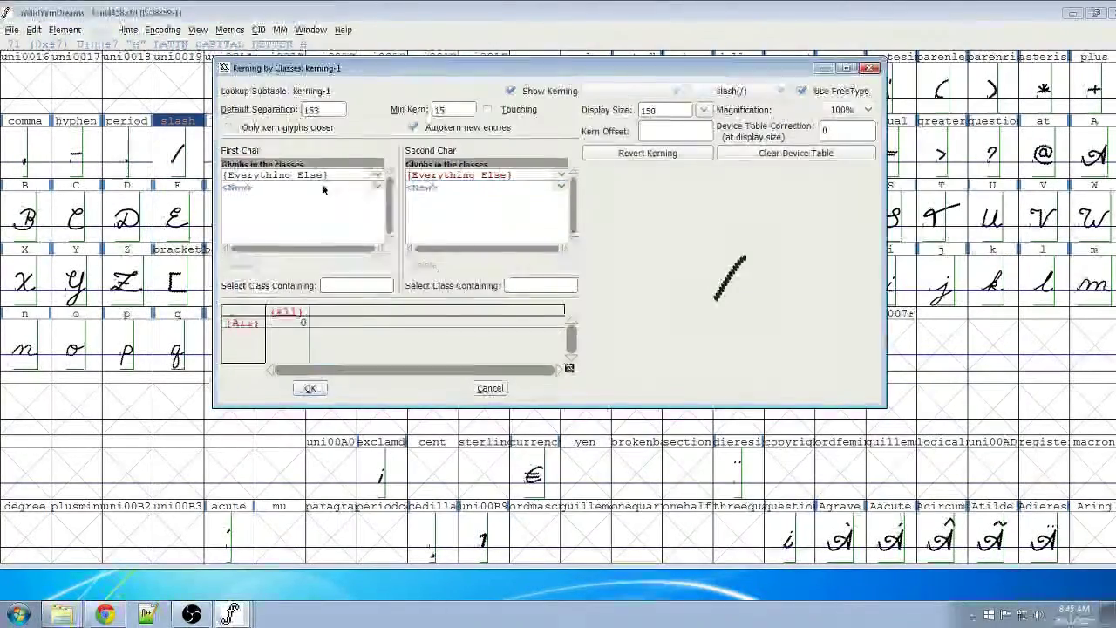
Create a first-character class containing the slash glyph.
{"action": "left_click", "coordinate": [320, 189]}
{"action": "left_click", "coordinate": [614, 233]}
{"action": "left_click", "coordinate": [415, 340]}
Create a second-character class of all lowercase letters including accented ones, and accept a kern offset of -137 after the slash.
{"action": "left_click", "coordinate": [439, 189]}
{"action": "left_click_drag", "start_coordinate": [689, 143], "coordinate": [573, 98]}
{"action": "left_click", "coordinate": [671, 97]}
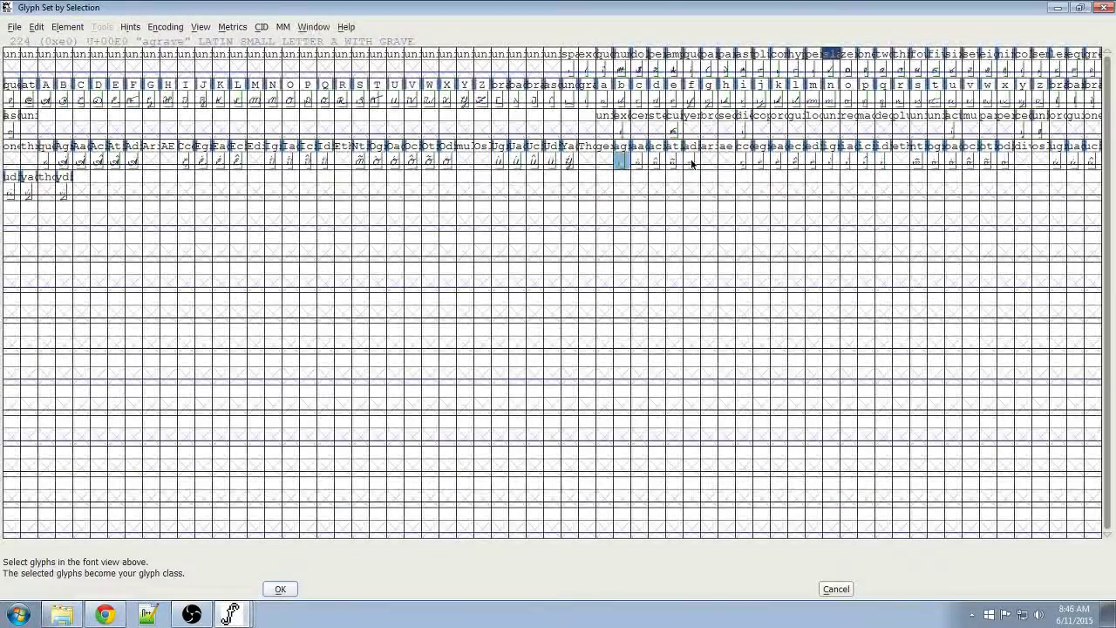
{"action": "left_click_drag", "start_coordinate": [811, 163], "coordinate": [950, 162]}
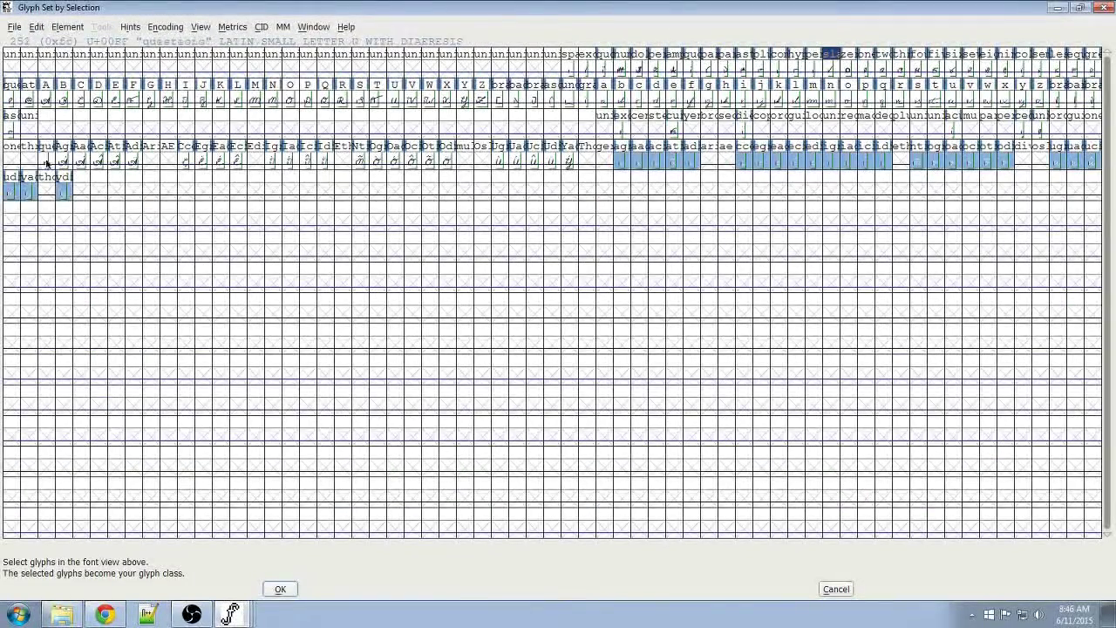
{"action": "left_click_drag", "start_coordinate": [1035, 105], "coordinate": [605, 105]}
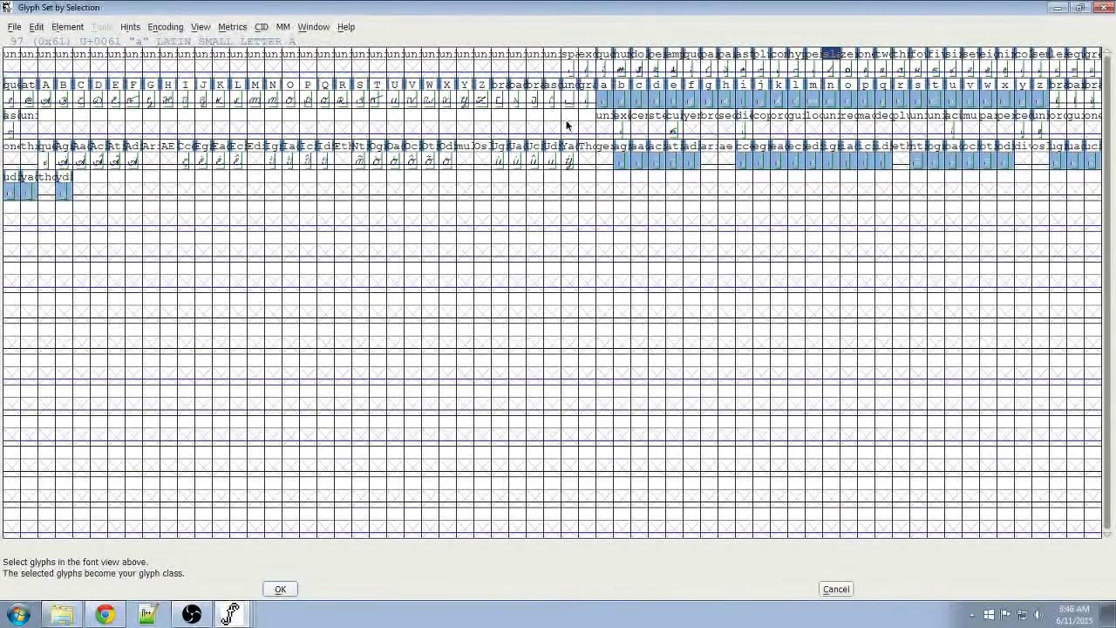
{"action": "left_click", "coordinate": [296, 588]}
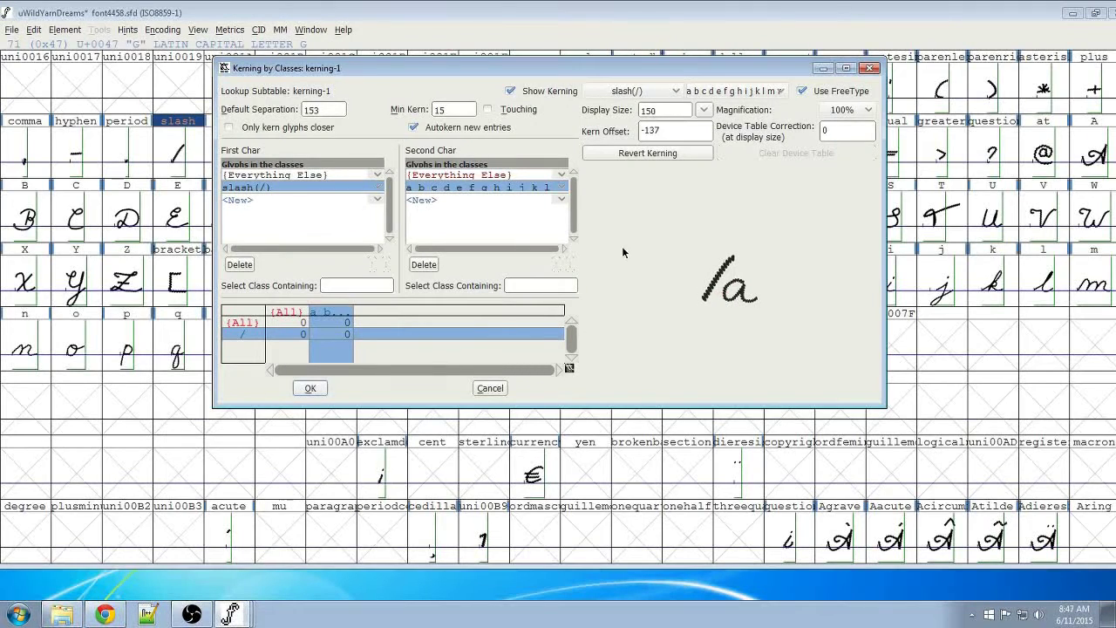
{"action": "left_click", "coordinate": [311, 388]}
Preview the slash kerning in the metrics window with the text a//a//a.
{"action": "left_click", "coordinate": [229, 30]}
{"action": "left_click", "coordinate": [262, 47]}
{"action": "left_click_drag", "start_coordinate": [419, 102], "coordinate": [648, 41]}
{"action": "left_click", "coordinate": [237, 78]}
{"action": "key", "text": "BackSpace"}
{"action": "type", "text": "/"}
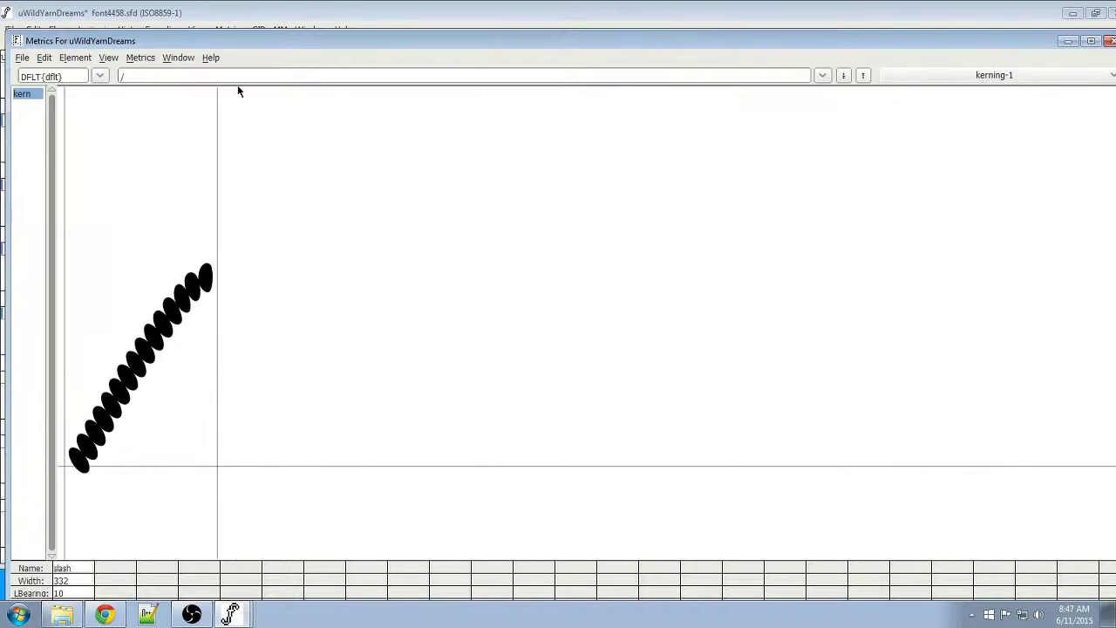
{"action": "type", "text": "/a/a/a"}
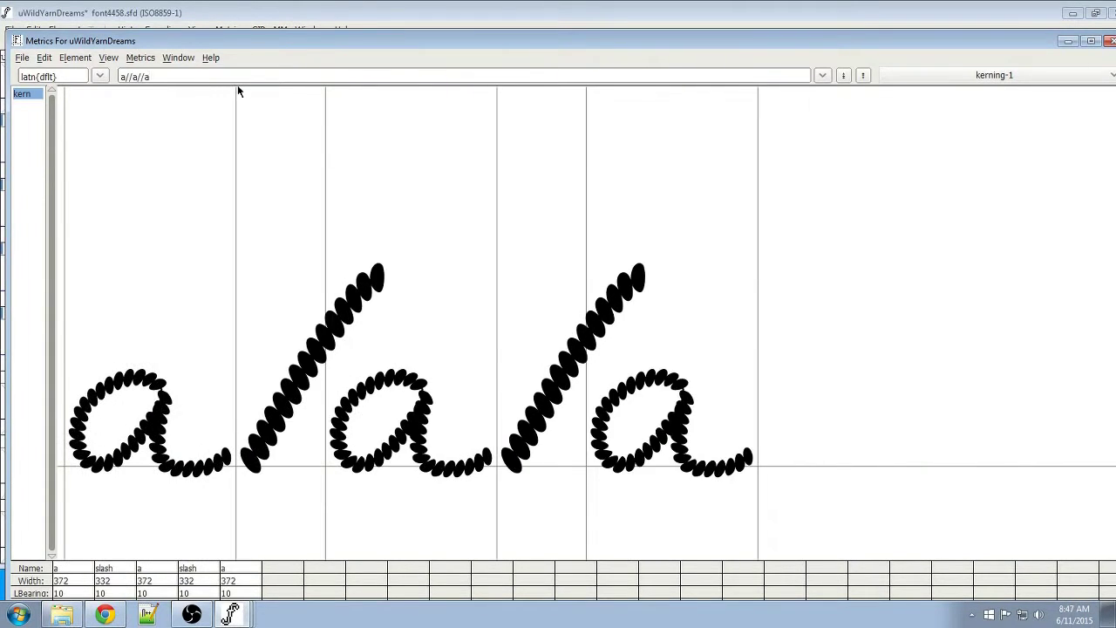
{"action": "left_click", "coordinate": [1110, 41]}
Reopen the kerning-1 subtable for class editing.
{"action": "left_click", "coordinate": [229, 29]}
{"action": "left_click", "coordinate": [287, 218]}
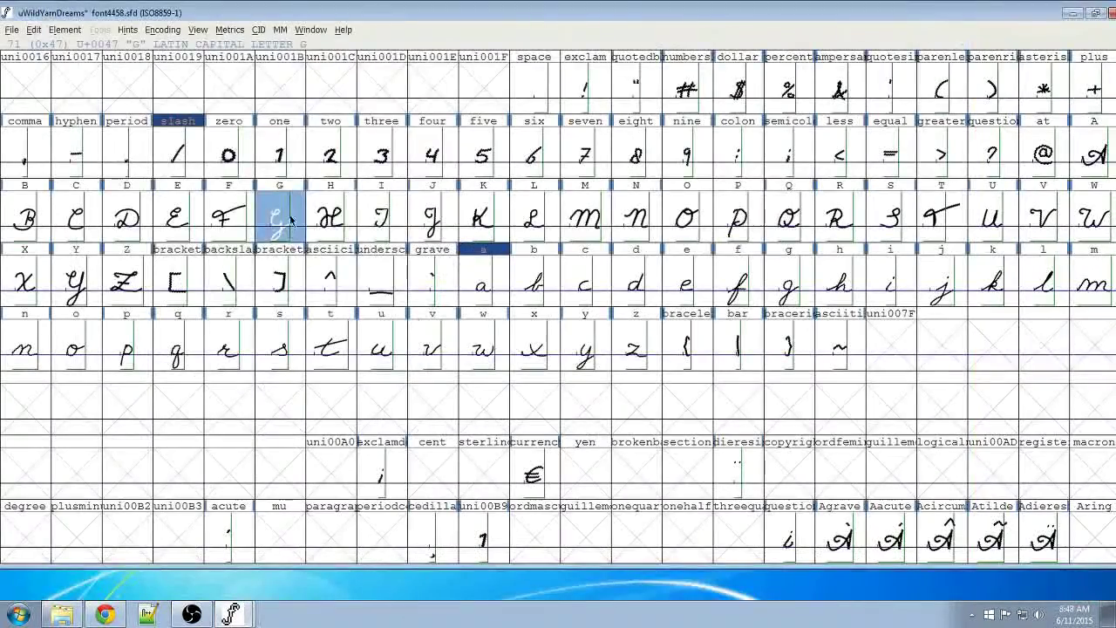
{"action": "left_click", "coordinate": [244, 144]}
{"action": "left_click", "coordinate": [349, 251]}
Create a first-character class containing capital T.
{"action": "left_click", "coordinate": [296, 177]}
{"action": "scroll", "coordinate": [409, 259], "scroll_direction": "down", "scroll_amount": 1}
{"action": "left_click", "coordinate": [409, 259]}
{"action": "scroll", "coordinate": [427, 260], "scroll_direction": "down", "scroll_amount": 1}
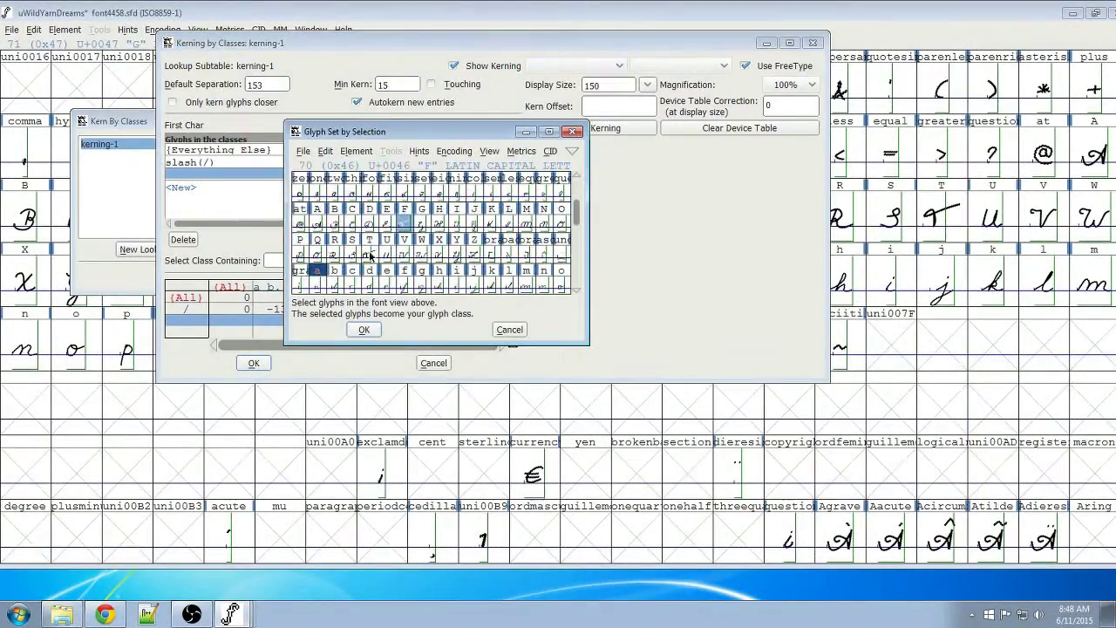
{"action": "left_click", "coordinate": [368, 253]}
{"action": "scroll", "coordinate": [375, 259], "scroll_direction": "down", "scroll_amount": 2}
{"action": "left_click", "coordinate": [363, 330]}
Try combining F with T in the same first-character class, then delete that class.
{"action": "left_click", "coordinate": [291, 176]}
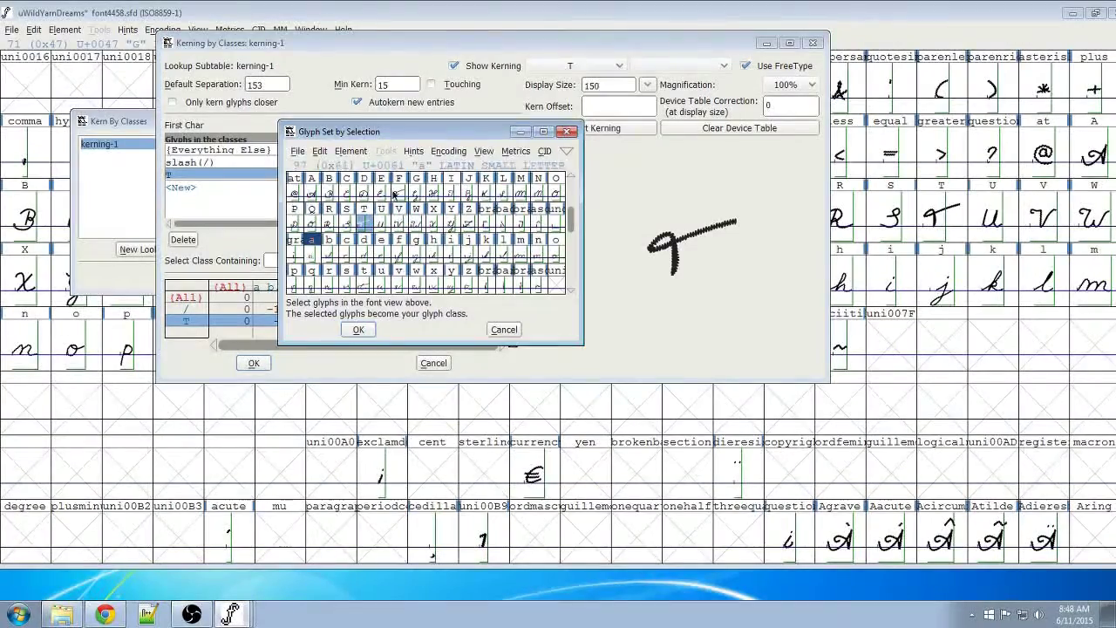
{"action": "left_click", "coordinate": [359, 330]}
{"action": "left_click", "coordinate": [578, 94]}
{"action": "left_click", "coordinate": [567, 67]}
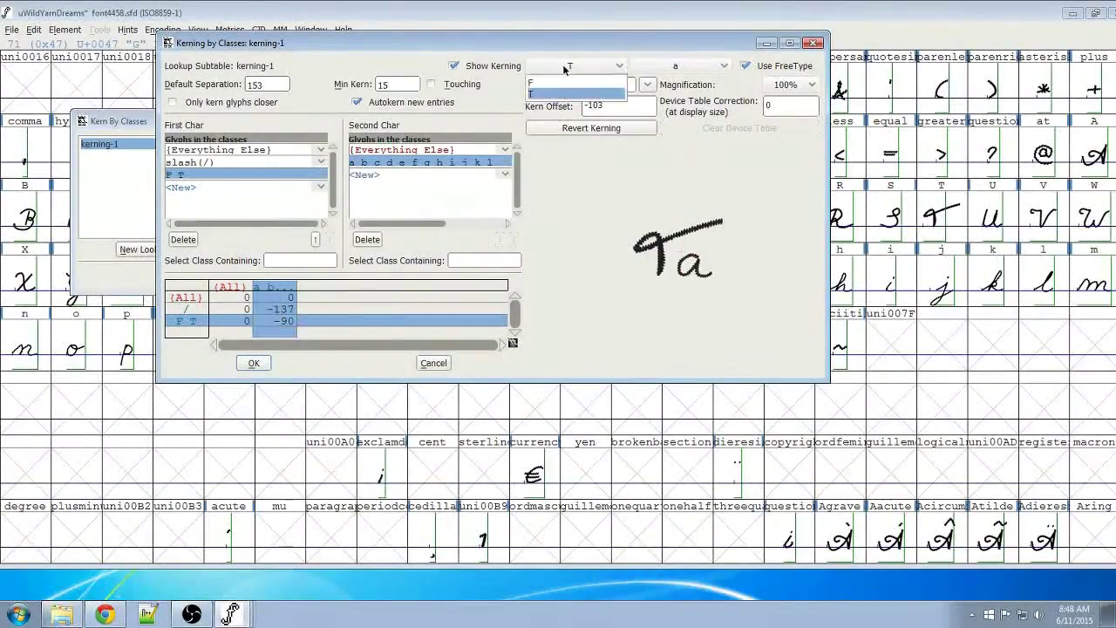
{"action": "left_click", "coordinate": [567, 82]}
{"action": "left_click", "coordinate": [184, 239]}
Create two separate first-character classes, one containing F and one containing T.
{"action": "left_click", "coordinate": [181, 174]}
{"action": "left_click", "coordinate": [403, 281]}
{"action": "left_click", "coordinate": [361, 330]}
{"action": "left_click", "coordinate": [182, 187]}
{"action": "scroll", "coordinate": [386, 260], "scroll_direction": "down", "scroll_amount": 1}
{"action": "left_click", "coordinate": [371, 283]}
{"action": "left_click", "coordinate": [365, 341]}
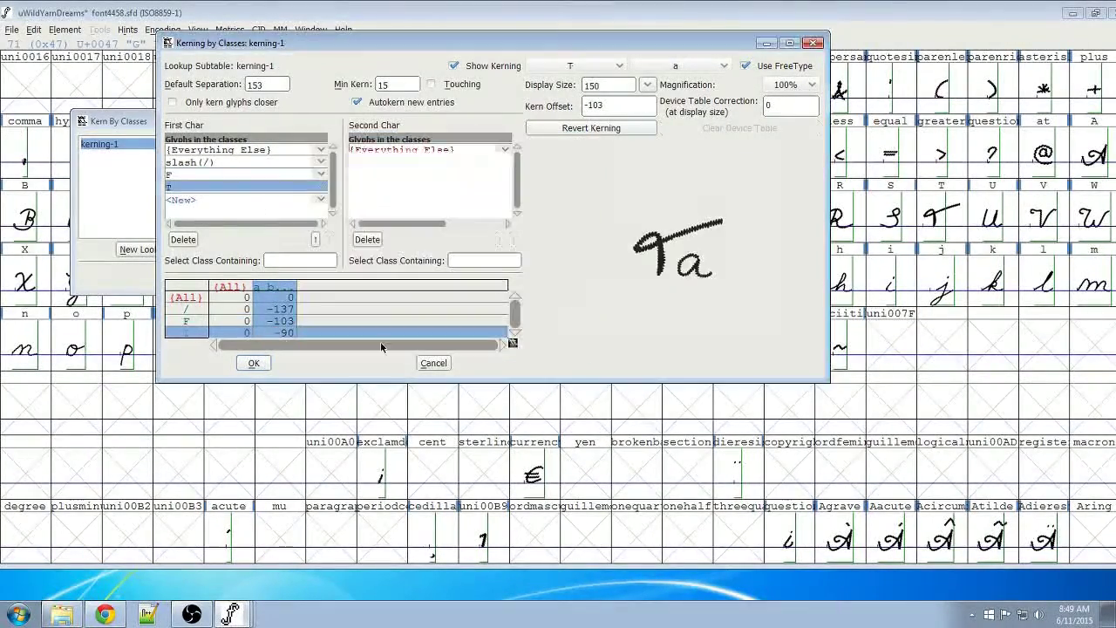
Tighten the kerning before the lowercase class to -321 for F and -145 for T.
{"action": "left_click", "coordinate": [277, 321]}
{"action": "left_click_drag", "start_coordinate": [706, 266], "coordinate": [680, 266]}
{"action": "left_click", "coordinate": [277, 332]}
{"action": "left_click", "coordinate": [253, 363]}
Preview the kerned capitals in the metrics window with the sample text Tests--.
{"action": "left_click_drag", "start_coordinate": [324, 122], "coordinate": [544, 333]}
{"action": "left_click", "coordinate": [472, 486]}
{"action": "key", "text": "ctrl+k"}
{"action": "double_click", "coordinate": [95, 17]}
{"action": "left_click_drag", "start_coordinate": [131, 43], "coordinate": [65, 42]}
{"action": "type", "text": "Tests--"}
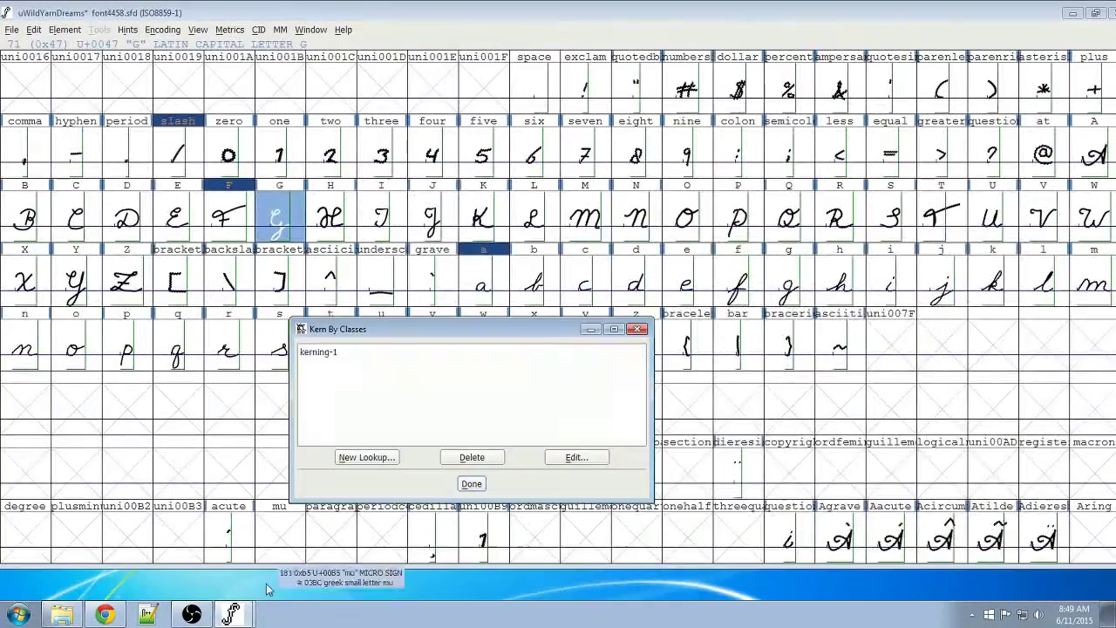
Add a first-character class of lowercase letters to kerning-1 and remove the duplicate t from this class.
{"action": "left_click", "coordinate": [570, 455]}
{"action": "left_click", "coordinate": [534, 445]}
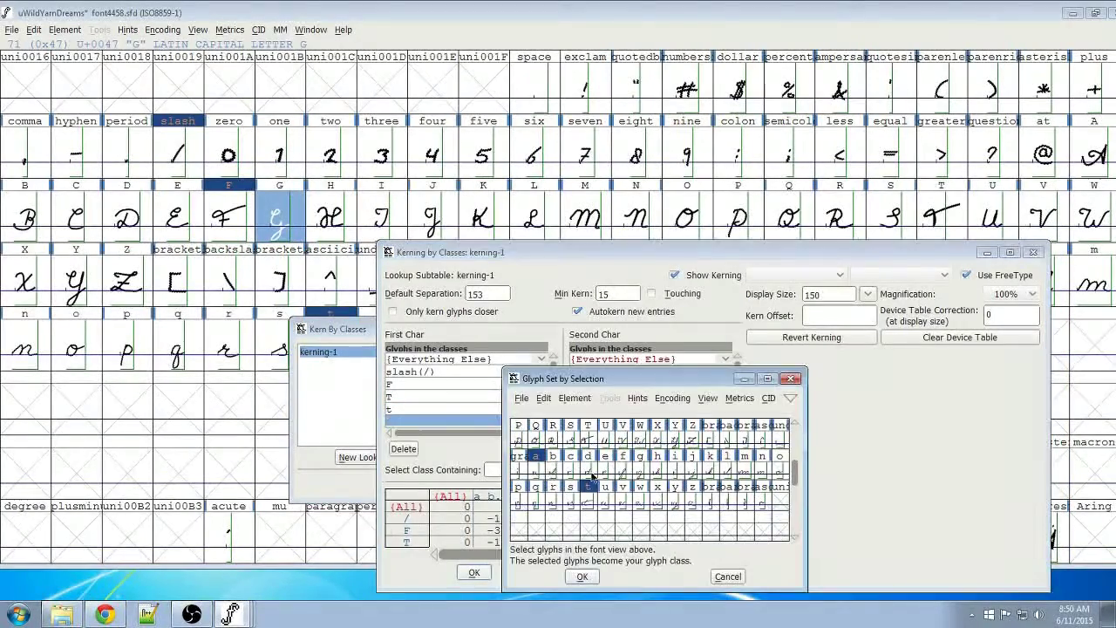
{"action": "key", "text": "Return"}
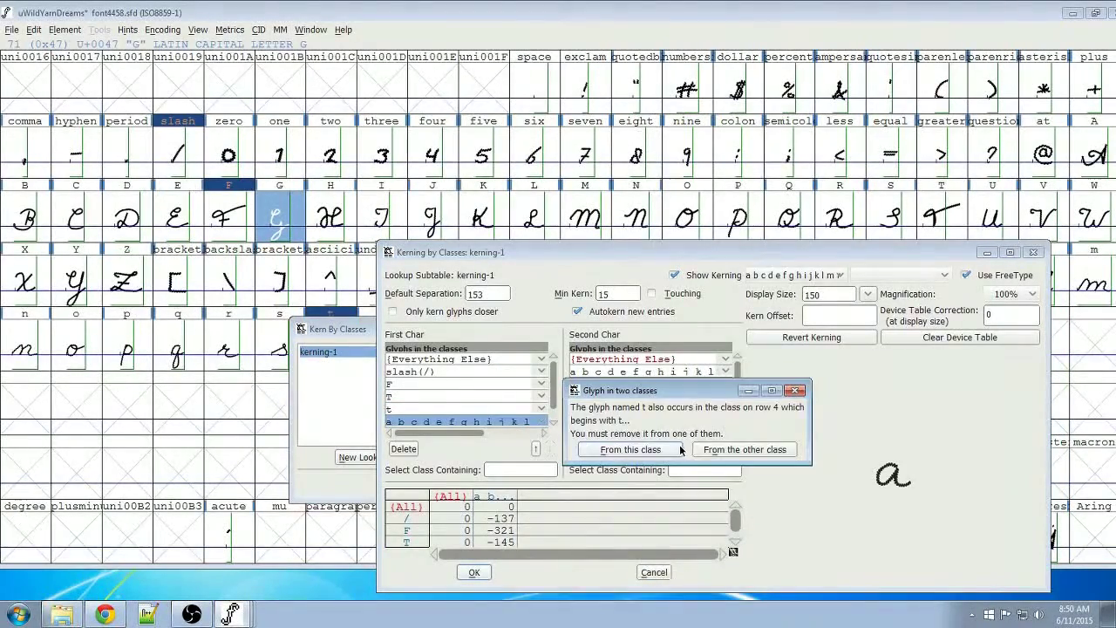
{"action": "left_click", "coordinate": [662, 453]}
Add a second-character class containing only t to kerning-1 and remove the duplicate t from the lowercase second-character class.
{"action": "left_click", "coordinate": [605, 384]}
{"action": "left_click", "coordinate": [725, 384]}
{"action": "scroll", "coordinate": [836, 436], "scroll_direction": "down", "scroll_amount": 3}
{"action": "left_click", "coordinate": [722, 478]}
{"action": "left_click", "coordinate": [770, 535]}
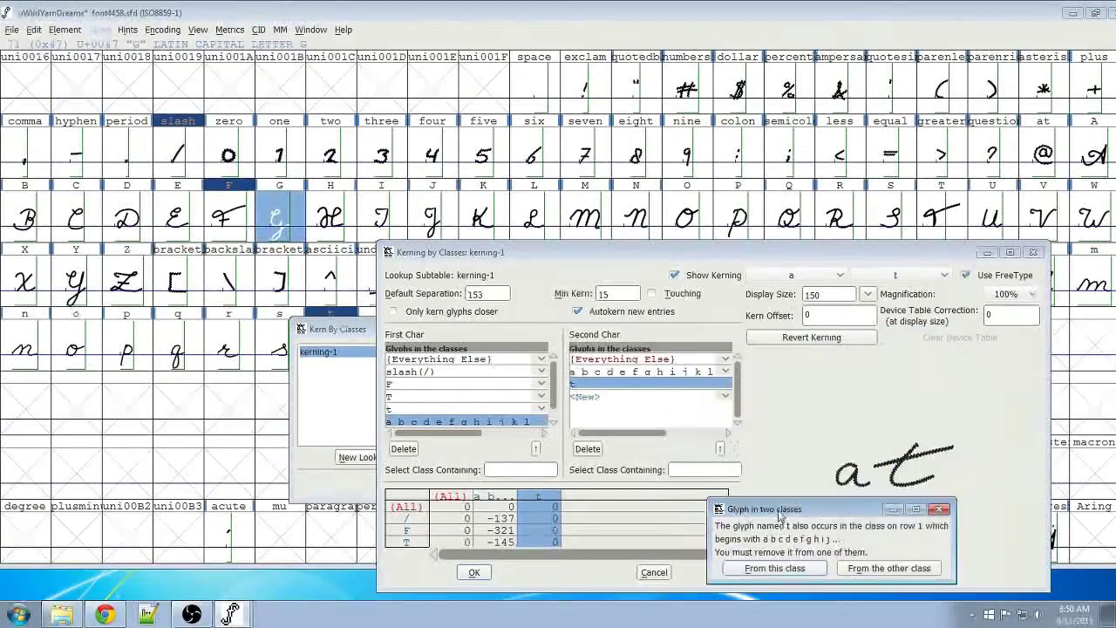
{"action": "left_click", "coordinate": [889, 567]}
Kern the t class before t to -177 and the lowercase class before t to -123, and close the class kerning windows.
{"action": "left_click", "coordinate": [462, 408]}
{"action": "left_click_drag", "start_coordinate": [926, 462], "coordinate": [903, 462]}
{"action": "left_click", "coordinate": [488, 422]}
{"action": "key", "text": "Return"}
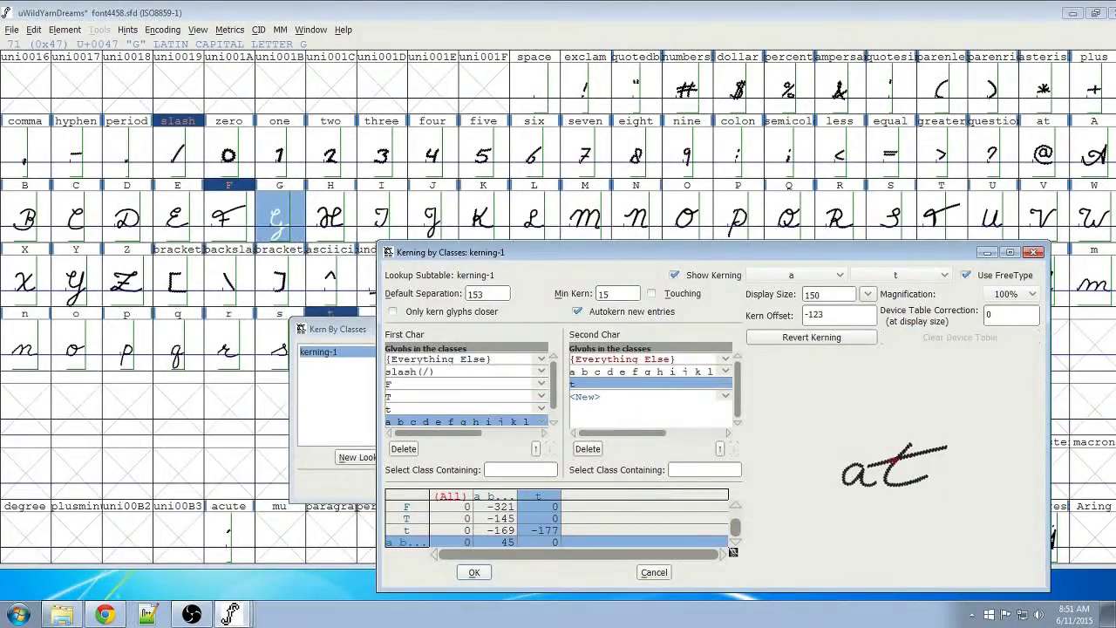
{"action": "left_click", "coordinate": [1036, 253]}
{"action": "left_click", "coordinate": [471, 484]}
Preview the sample text look in the metrics window and try narrowing the advance width of o to 109.
{"action": "left_click", "coordinate": [229, 30]}
{"action": "left_click", "coordinate": [239, 47]}
{"action": "double_click", "coordinate": [162, 52]}
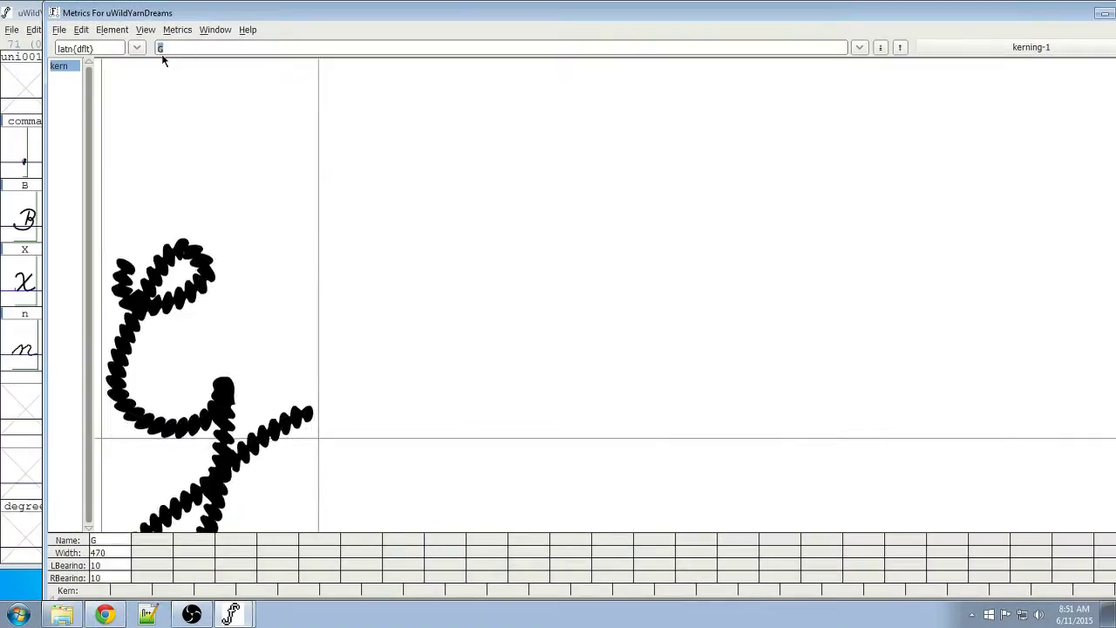
{"action": "type", "text": "look"}
{"action": "left_click_drag", "start_coordinate": [789, 412], "coordinate": [634, 410]}
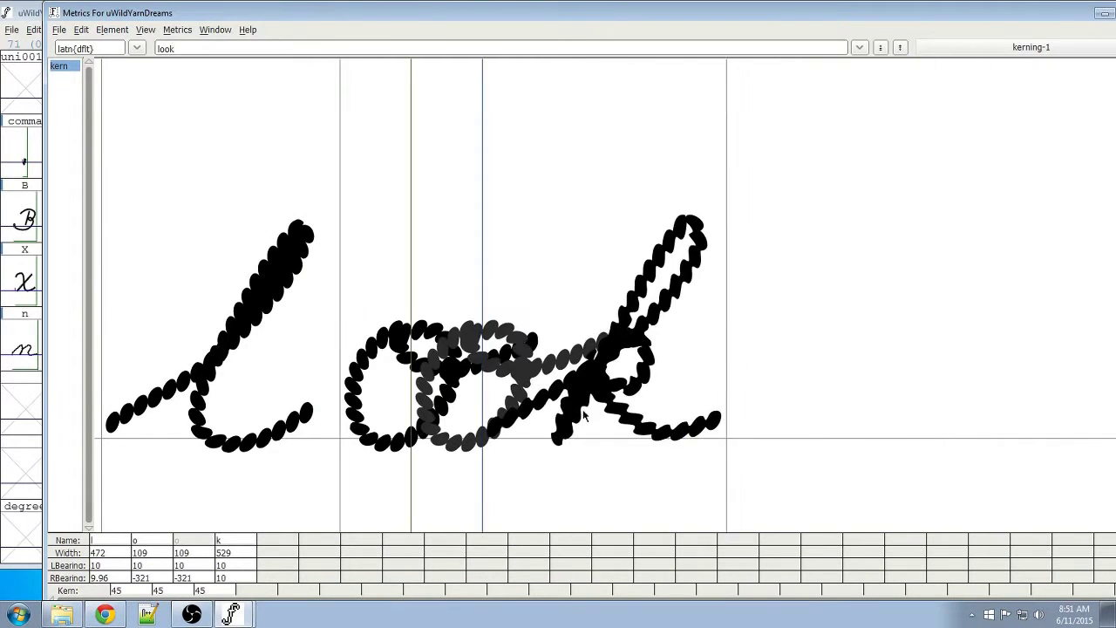
{"action": "left_click", "coordinate": [588, 382]}
Return to the font overview and preview the sample text look in a new metrics window.
{"action": "left_click", "coordinate": [26, 13]}
{"action": "left_click", "coordinate": [229, 30]}
{"action": "left_click", "coordinate": [235, 50]}
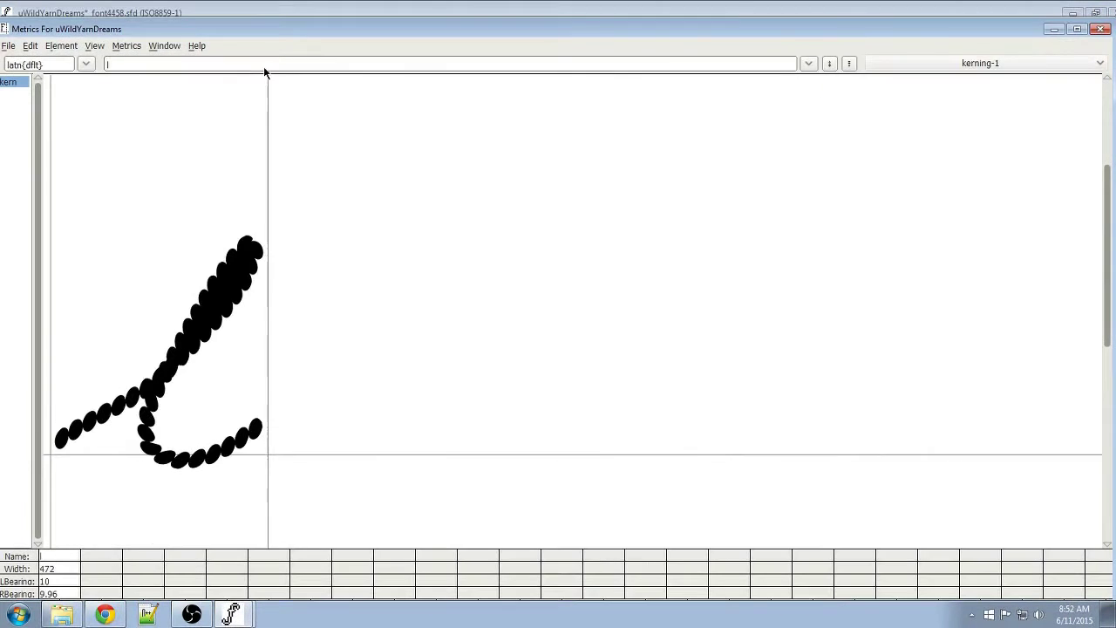
{"action": "type", "text": "oo"}
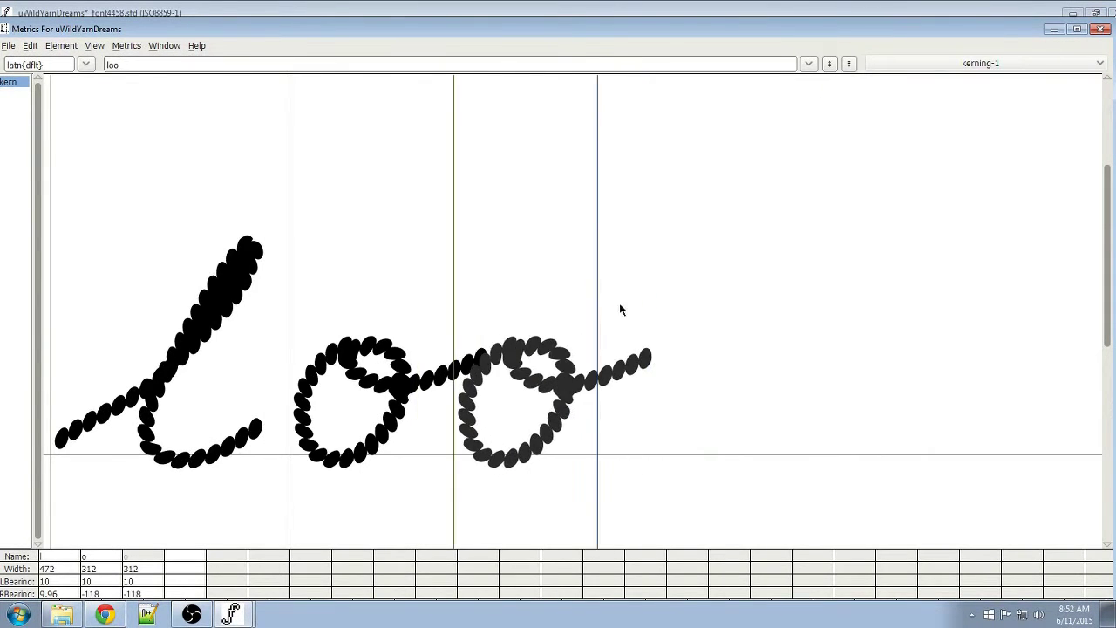
{"action": "type", "text": "k"}
Undo the shift of k and adjust the letter spacing in look, setting the advance width of o to about 289.
{"action": "left_click_drag", "start_coordinate": [639, 349], "coordinate": [613, 349]}
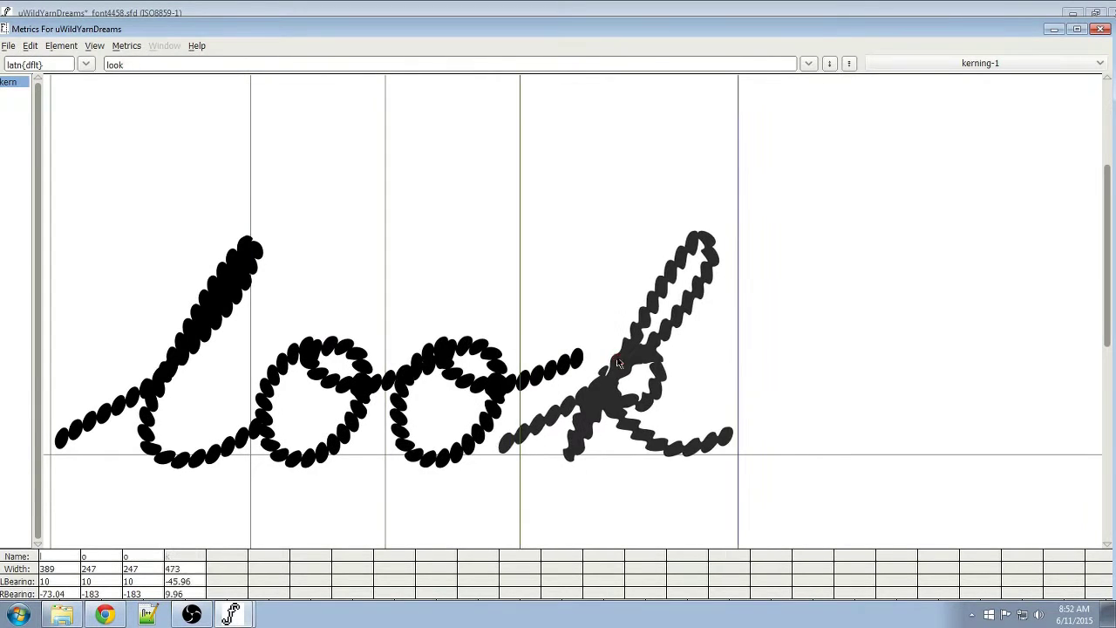
{"action": "key", "text": "ctrl+z"}
{"action": "left_click_drag", "start_coordinate": [520, 319], "coordinate": [499, 318]}
{"action": "left_click_drag", "start_coordinate": [343, 286], "coordinate": [363, 285]}
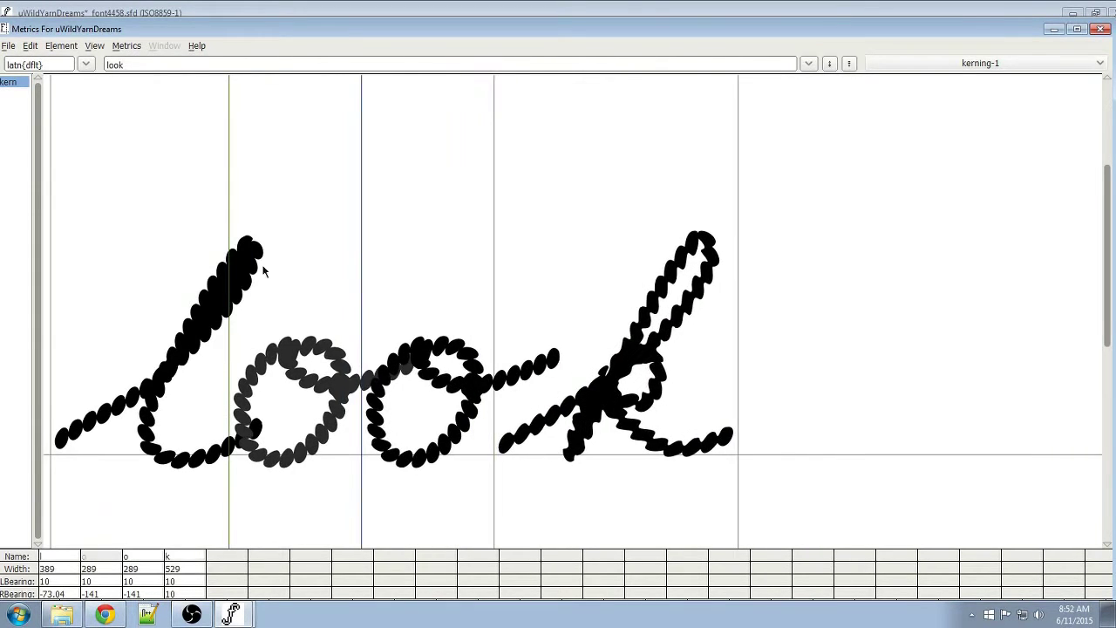
{"action": "left_click_drag", "start_coordinate": [284, 364], "coordinate": [301, 364]}
{"action": "left_click_drag", "start_coordinate": [630, 393], "coordinate": [616, 393]}
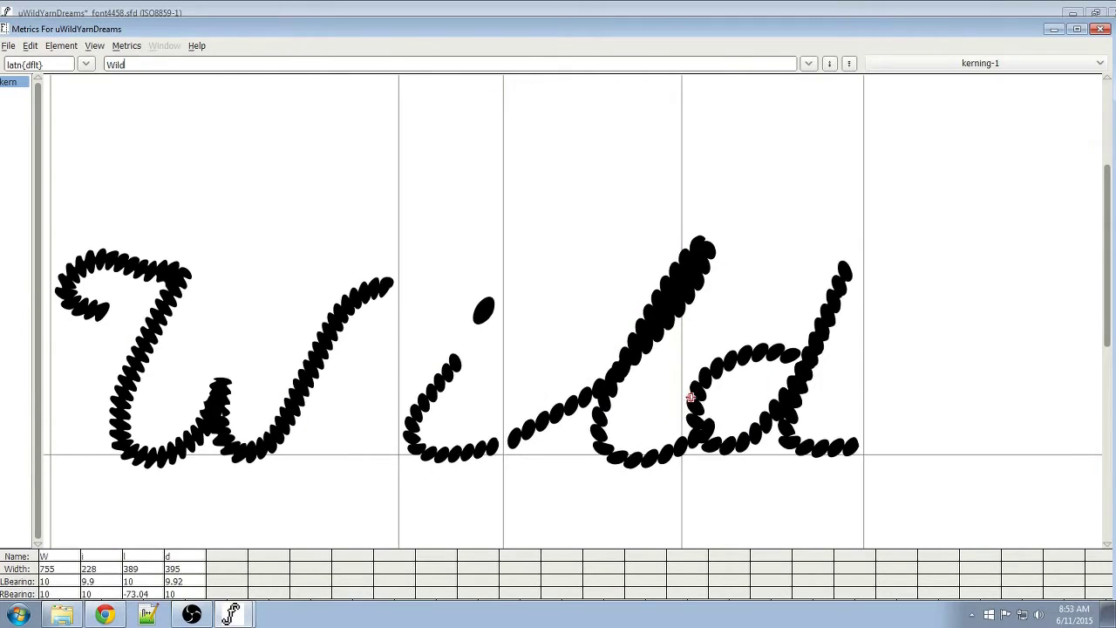
Preview //u//WildYarnDreams and tighten the letter spacing, with left bearings of -21.86 for a, -17.31 for r, -30.96 for n and -58.27 for D.
{"action": "type", "text": "//u//WildYarnDreams"}
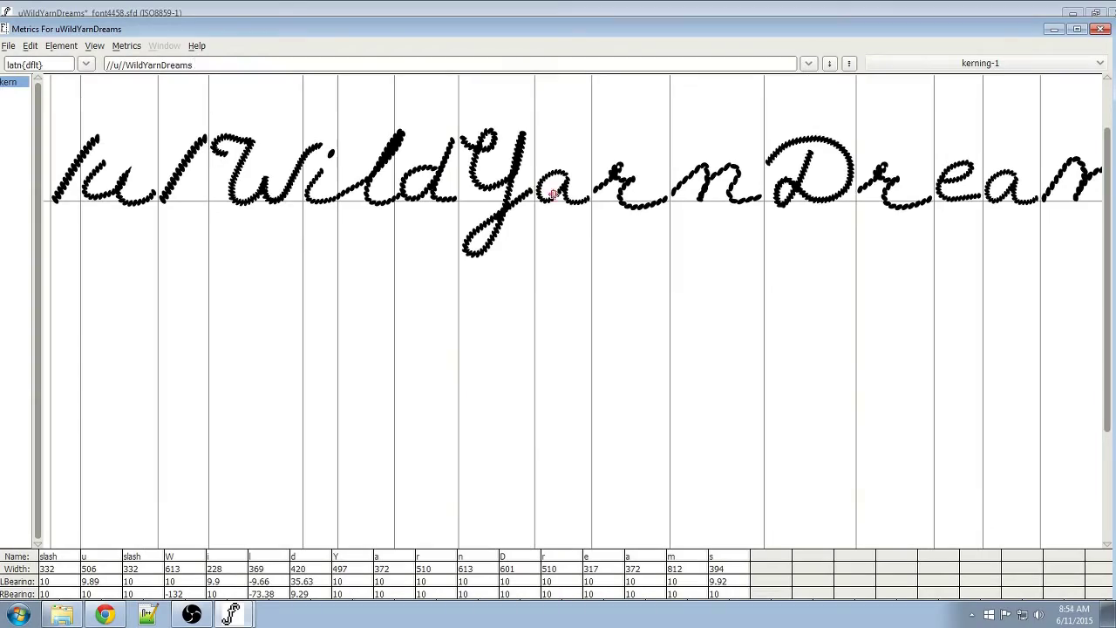
{"action": "left_click_drag", "start_coordinate": [553, 193], "coordinate": [548, 193]}
{"action": "left_click_drag", "start_coordinate": [615, 195], "coordinate": [611, 196]}
{"action": "left_click_drag", "start_coordinate": [707, 197], "coordinate": [701, 197]}
{"action": "left_click_drag", "start_coordinate": [771, 194], "coordinate": [760, 195]}
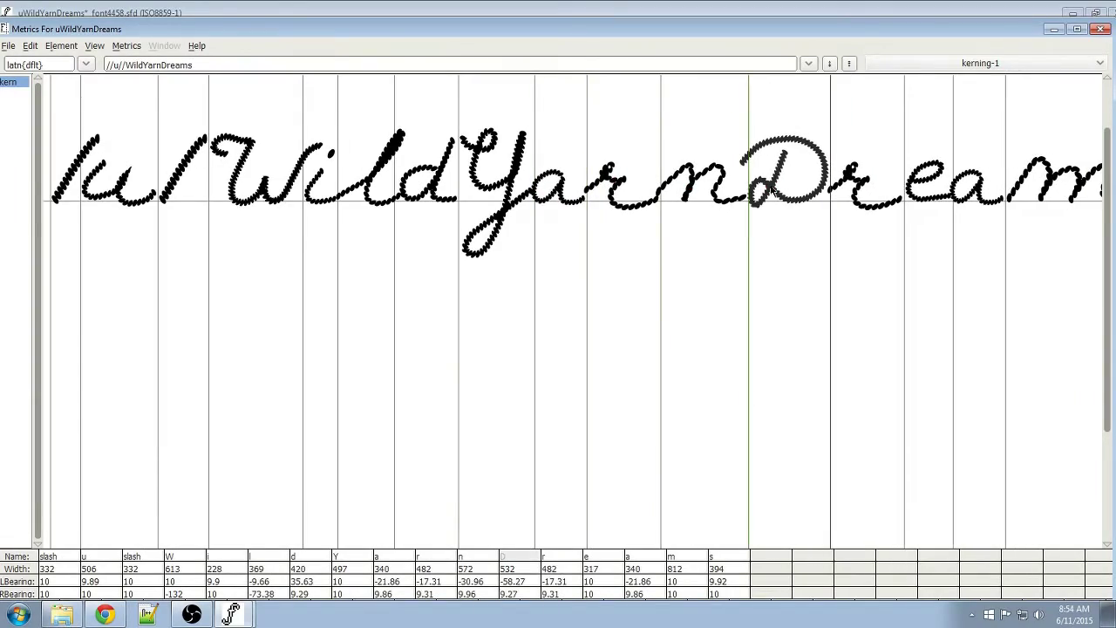
{"action": "left_click_drag", "start_coordinate": [851, 194], "coordinate": [850, 194]}
{"action": "left_click_drag", "start_coordinate": [907, 193], "coordinate": [902, 193]}
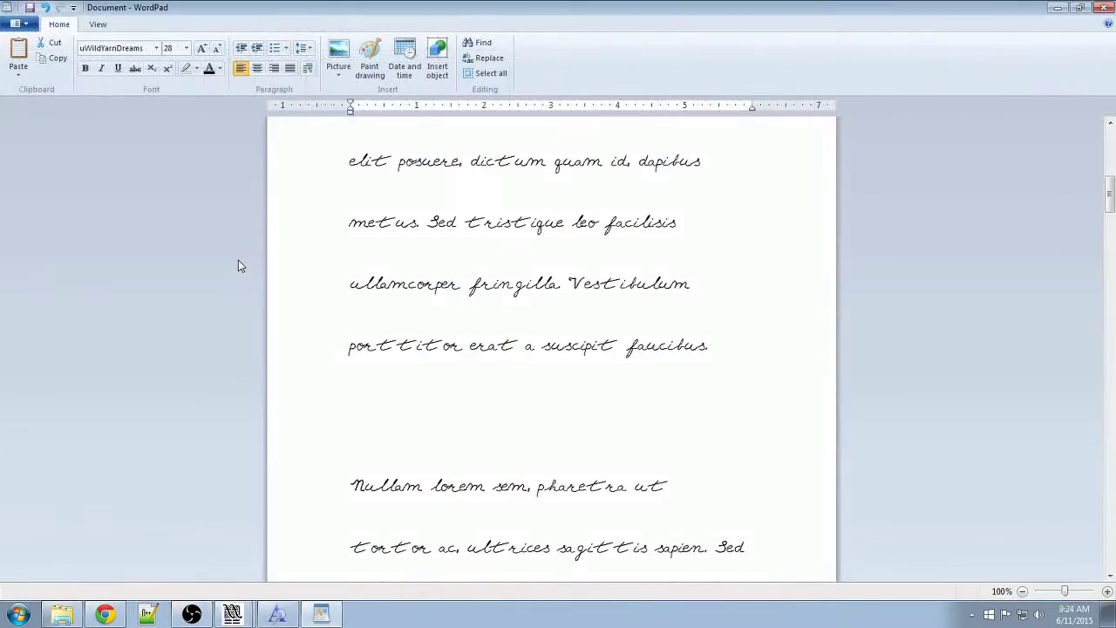
Switch to WordPad and examine how the letters connect in the lorem ipsum document set in uWildYarnDreams at size 28.
{"action": "scroll", "coordinate": [239, 260], "scroll_direction": "down", "scroll_amount": 7}
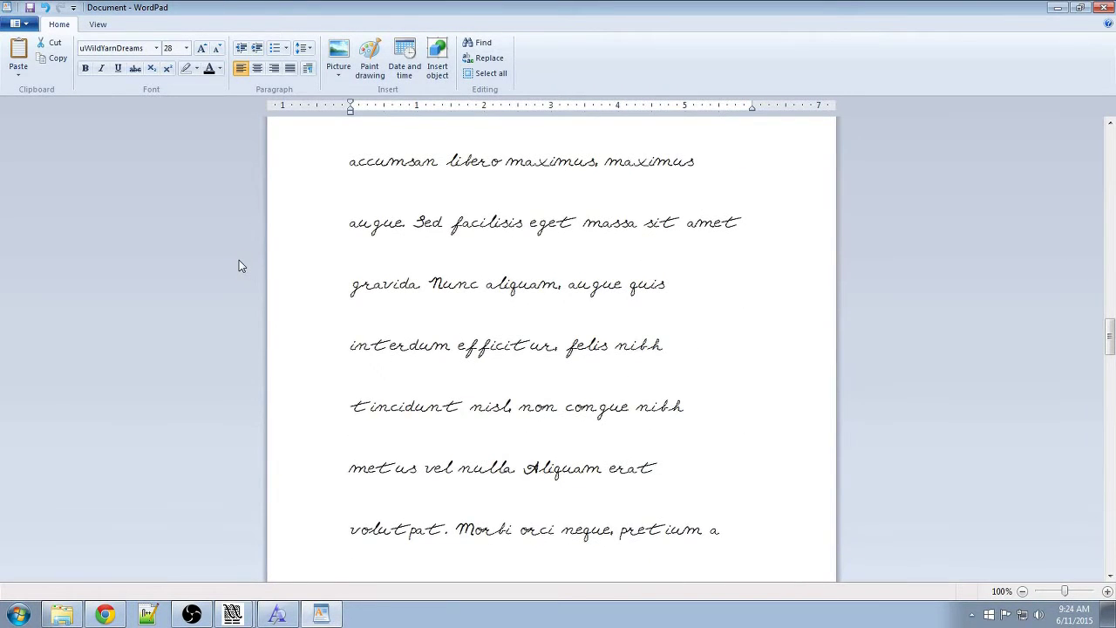
{"action": "scroll", "coordinate": [238, 259], "scroll_direction": "down", "scroll_amount": 4}
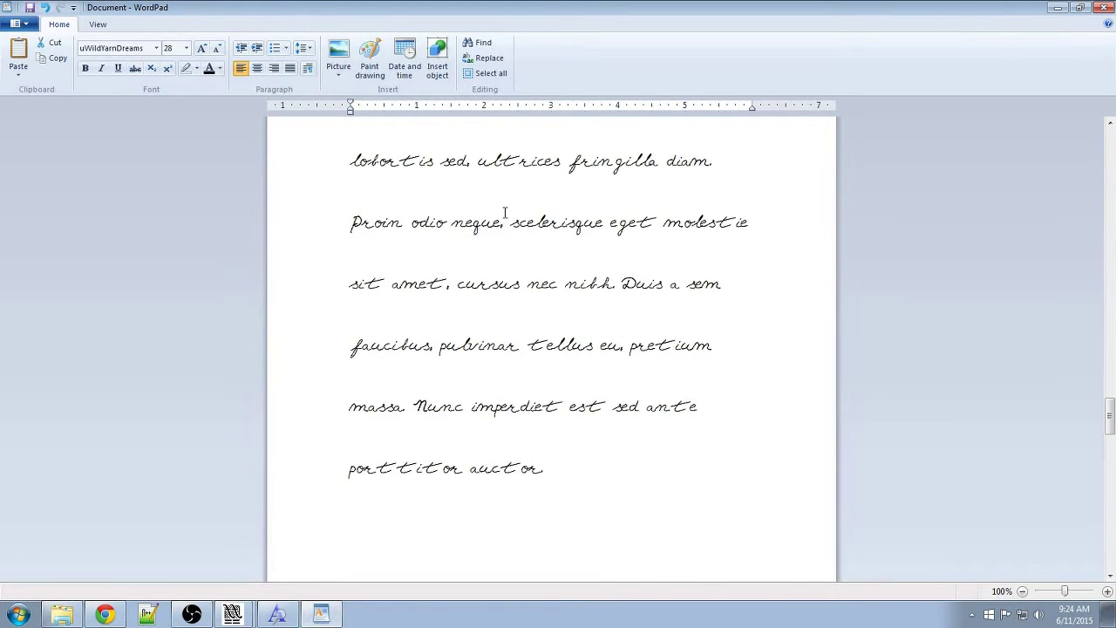
{"action": "left_click_drag", "start_coordinate": [504, 218], "coordinate": [350, 222]}
{"action": "scroll", "coordinate": [483, 270], "scroll_direction": "up", "scroll_amount": 1}
{"action": "scroll", "coordinate": [530, 262], "scroll_direction": "up", "scroll_amount": 4}
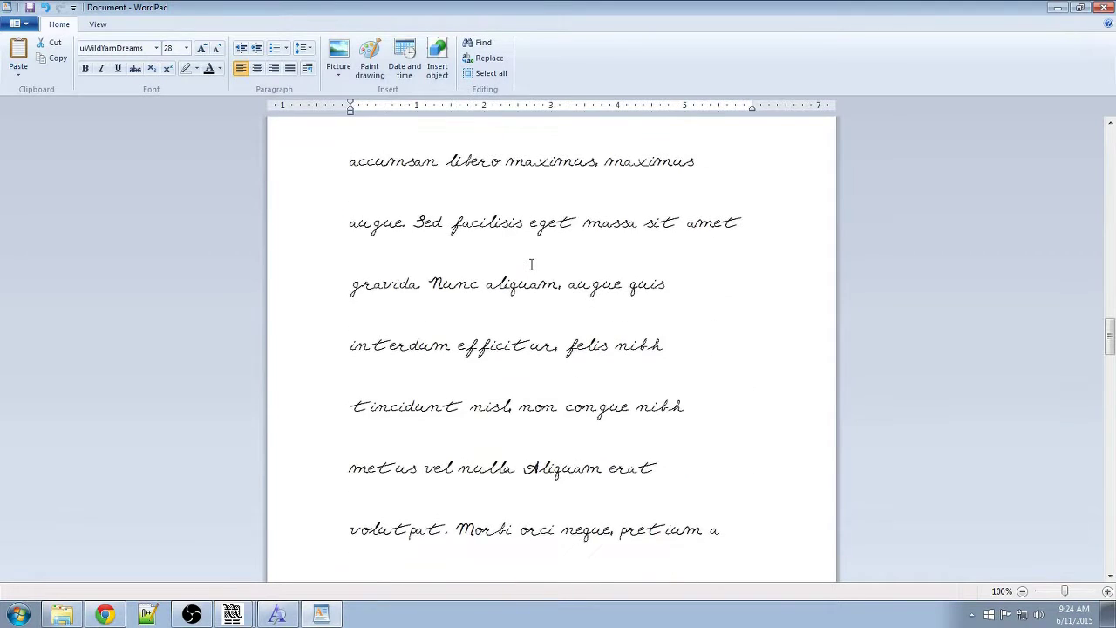
{"action": "scroll", "coordinate": [531, 265], "scroll_direction": "down", "scroll_amount": 1}
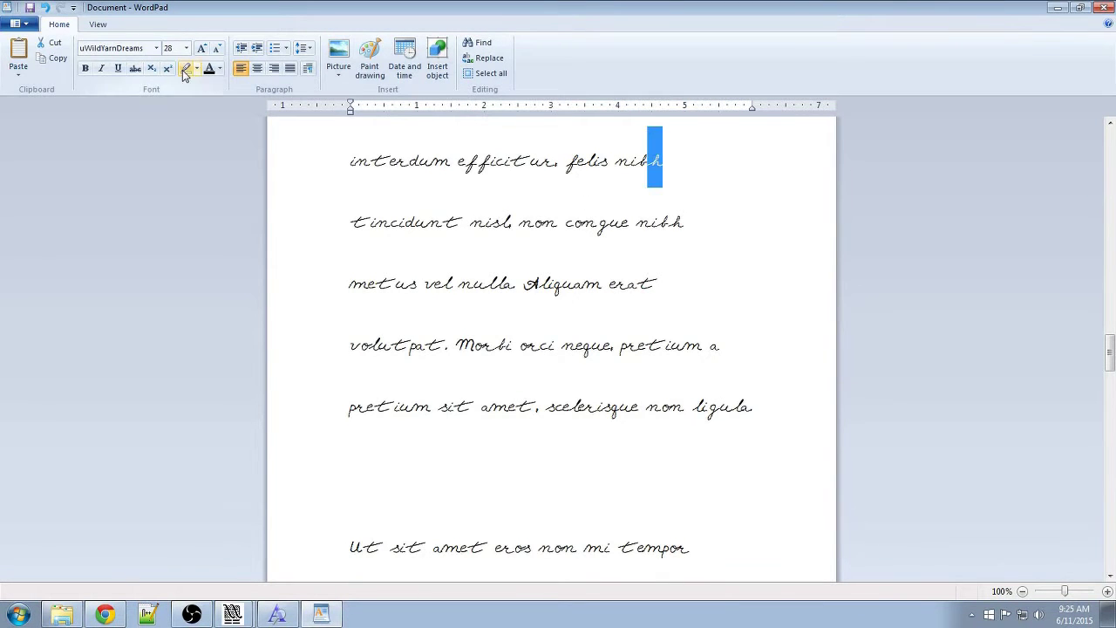